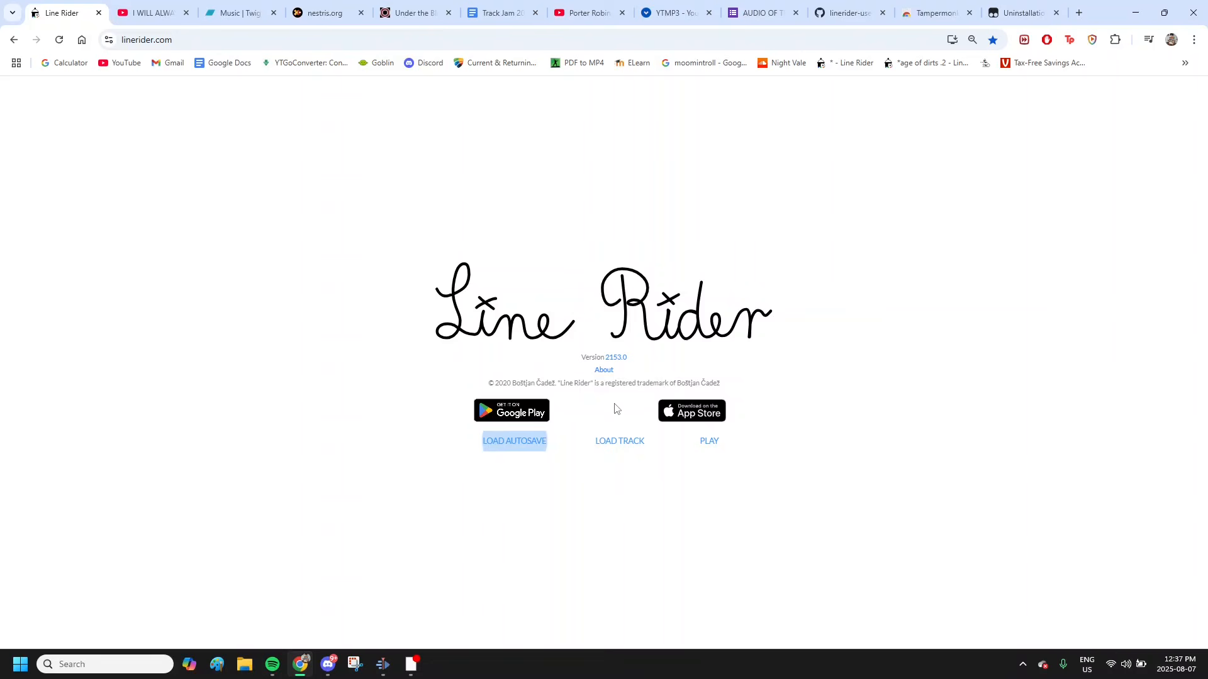
- Open the track editor, load tracktutorial.track from the Downloads folder, and select the Pencil tool
{"action": "left_click", "coordinate": [708, 440]}
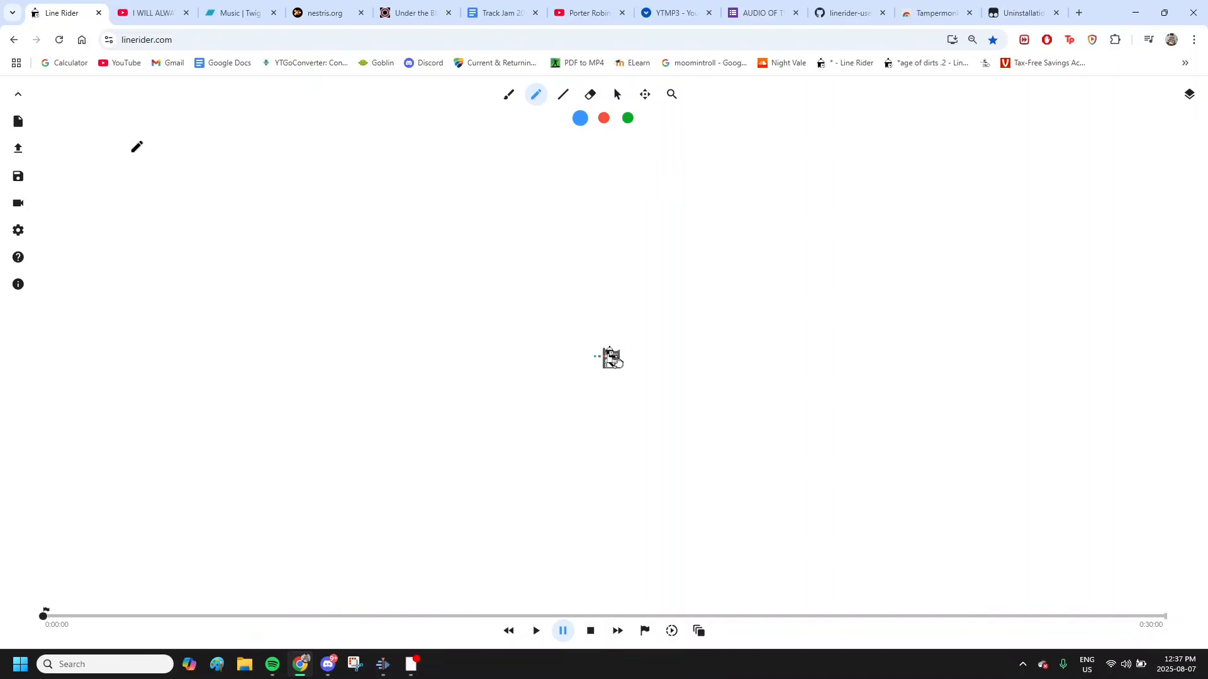
{"action": "left_click", "coordinate": [18, 153]}
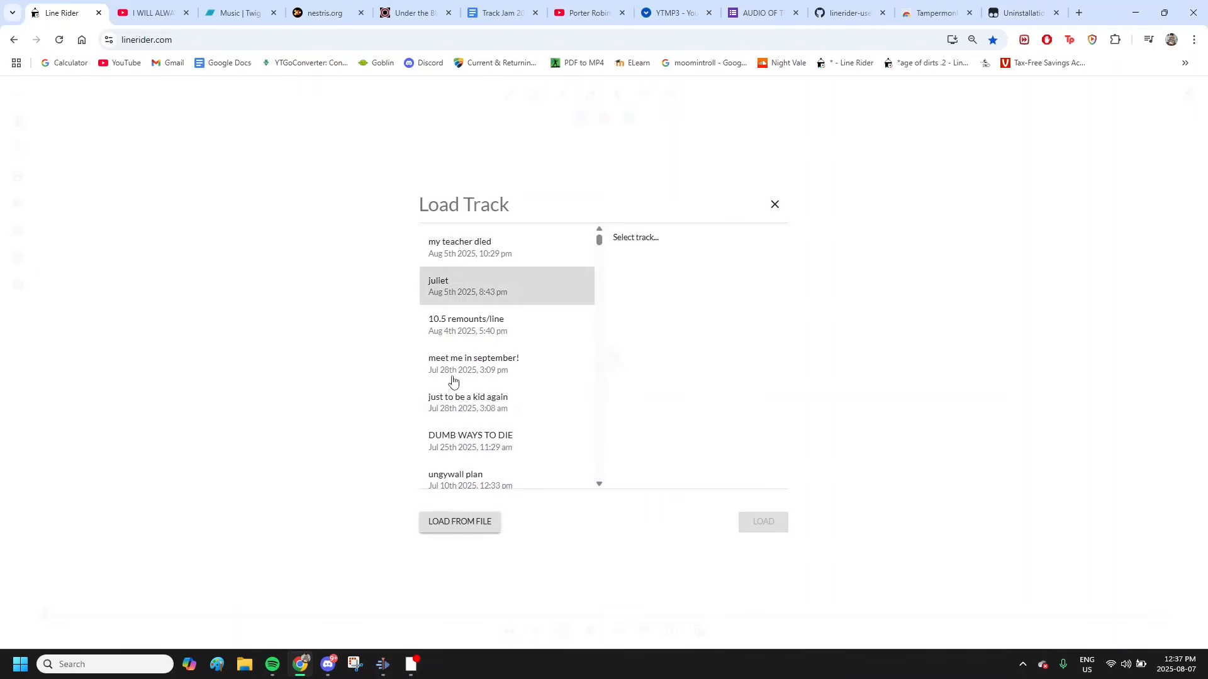
{"action": "left_click", "coordinate": [473, 521]}
{"action": "left_click", "coordinate": [18, 151]}
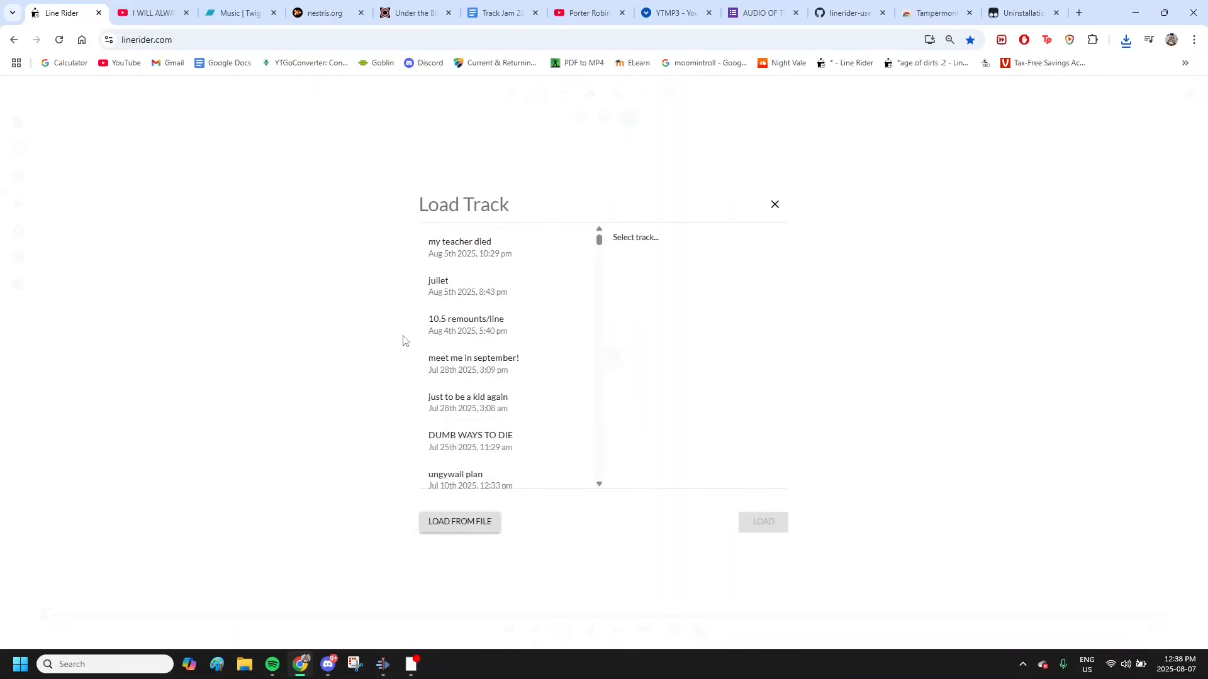
{"action": "left_click", "coordinate": [462, 521]}
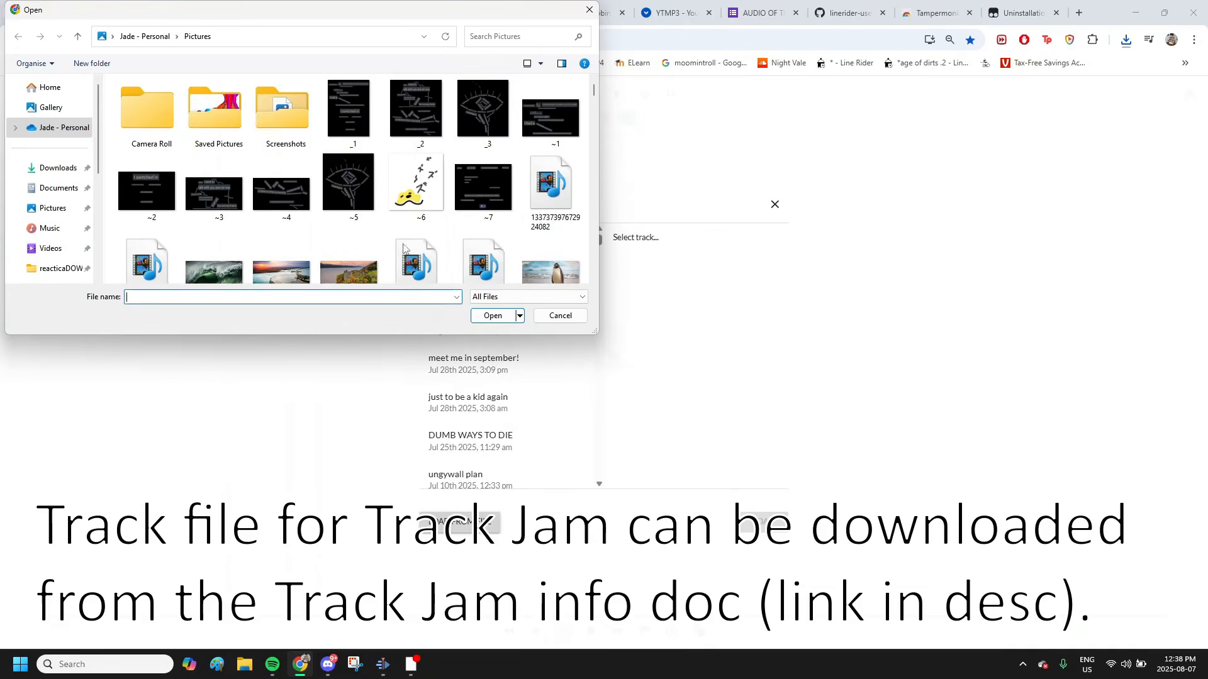
{"action": "left_click", "coordinate": [57, 167]}
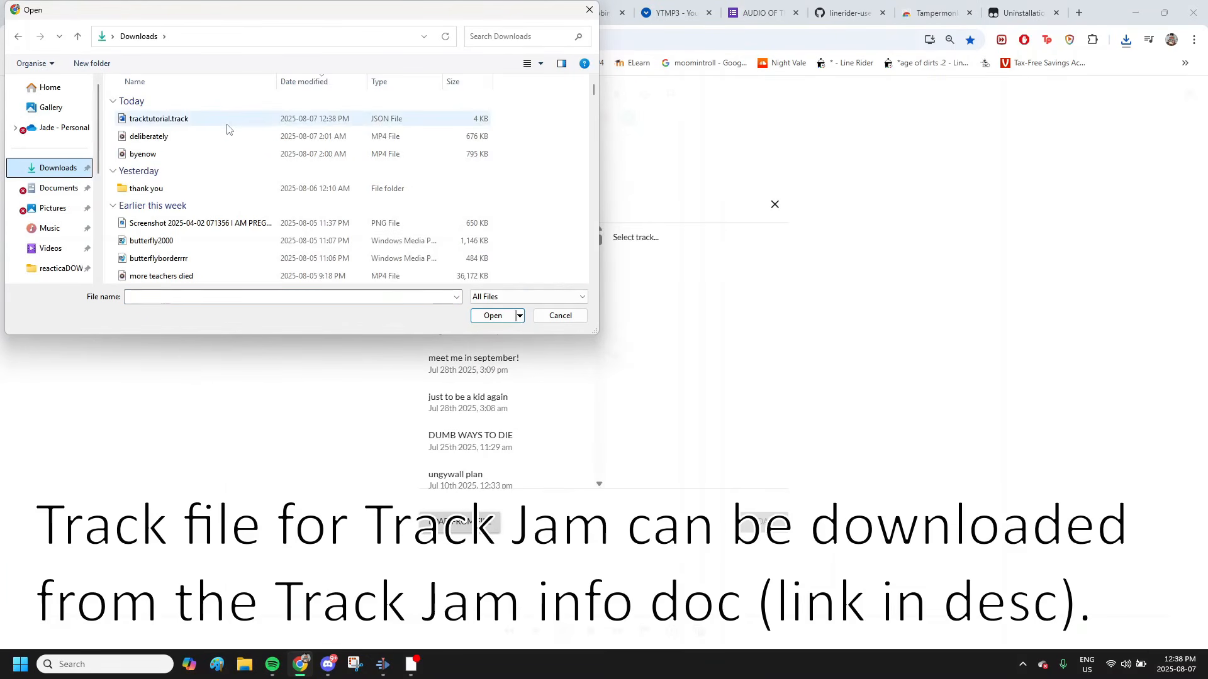
{"action": "left_click", "coordinate": [228, 122]}
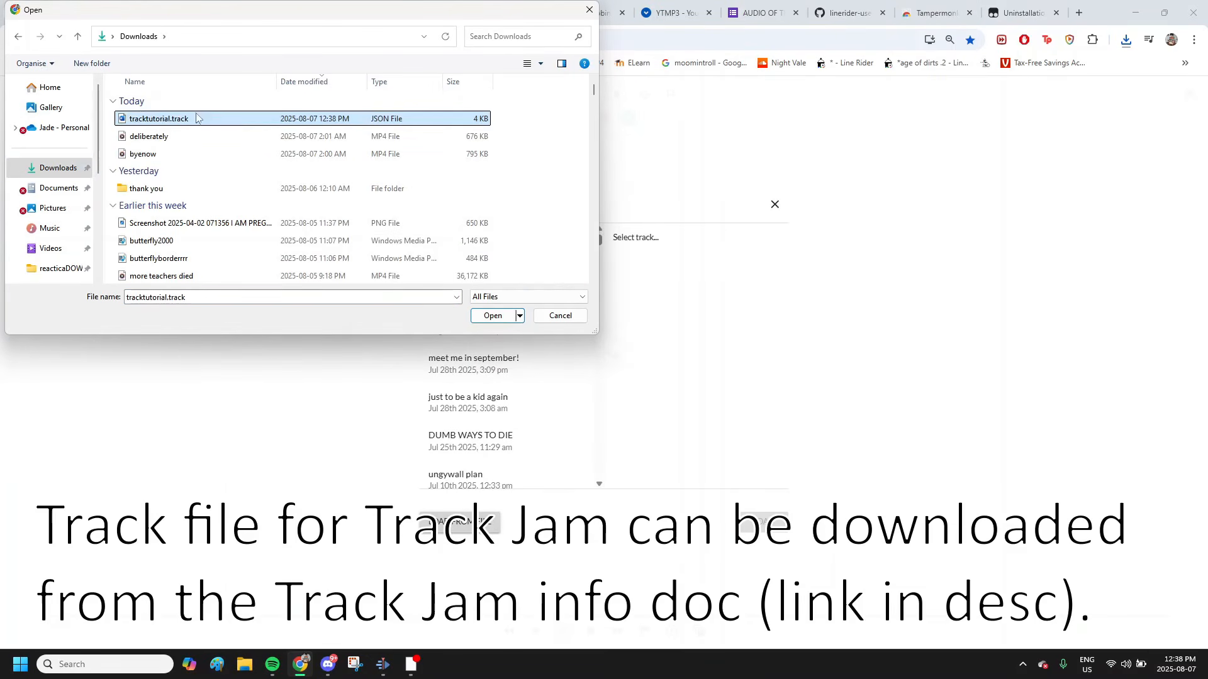
{"action": "left_click", "coordinate": [504, 315]}
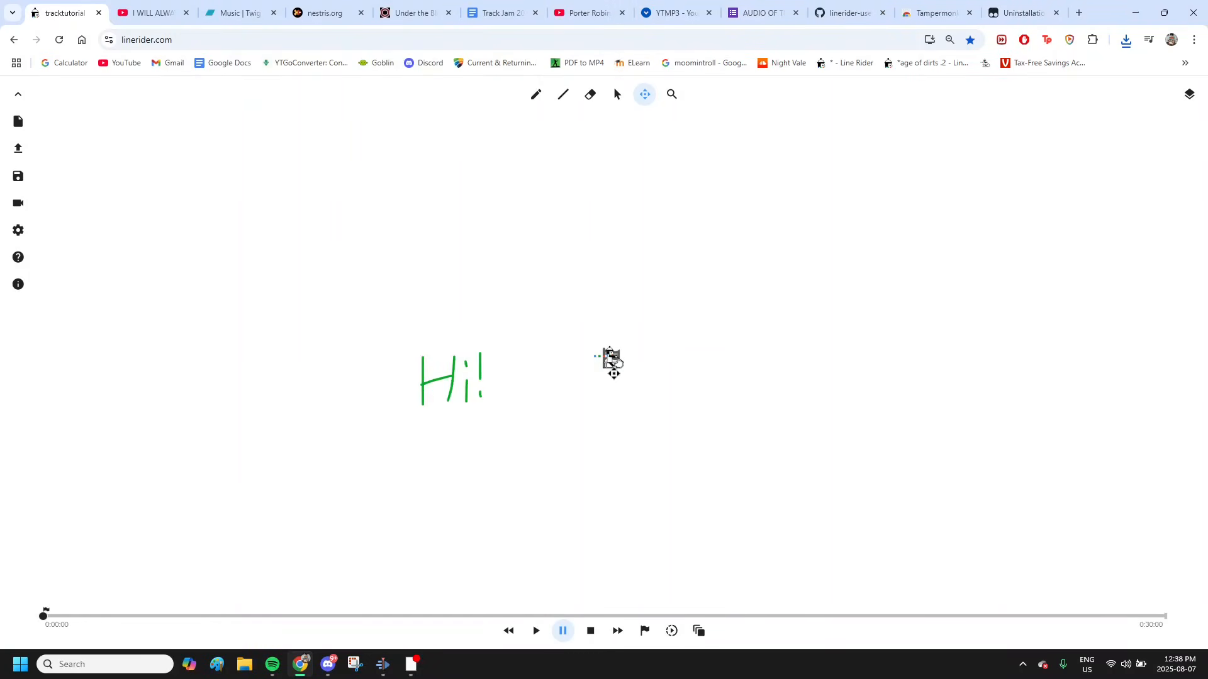
{"action": "scroll", "coordinate": [480, 396], "scroll_direction": "up", "scroll_amount": 2}
{"action": "key", "text": "q"}
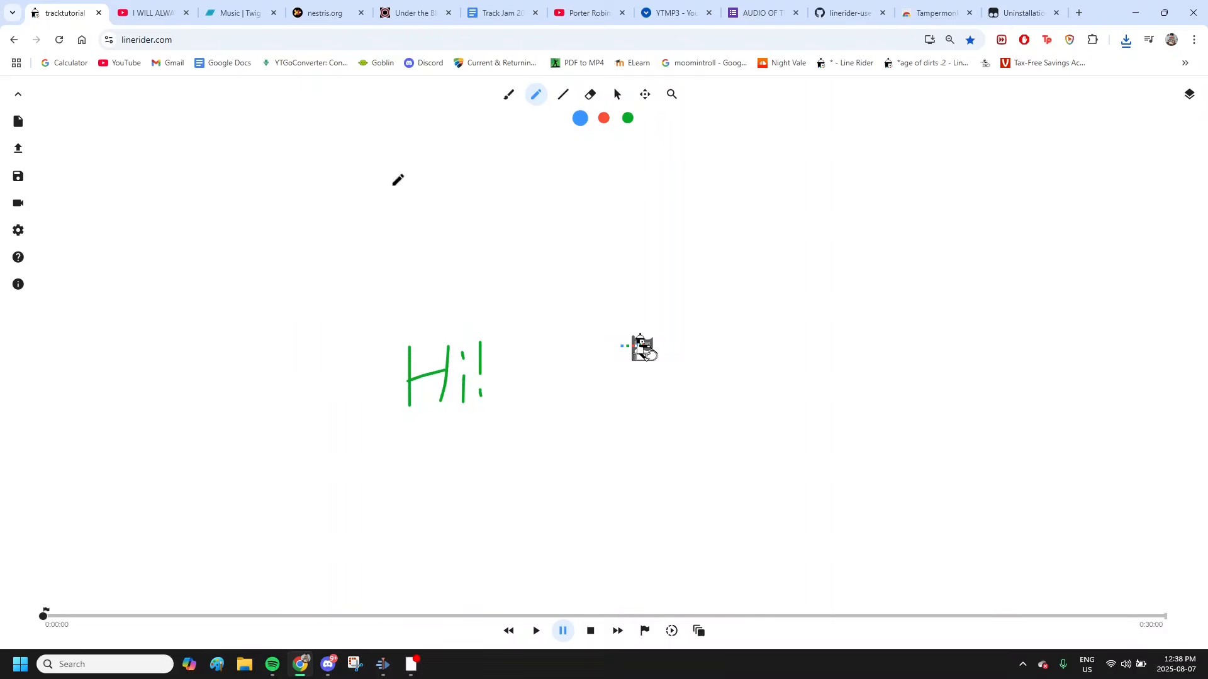
- Pause the Porter Robinson "Is There Really No Happiness?" video on YouTube and copy its URL
{"action": "left_click", "coordinate": [588, 13]}
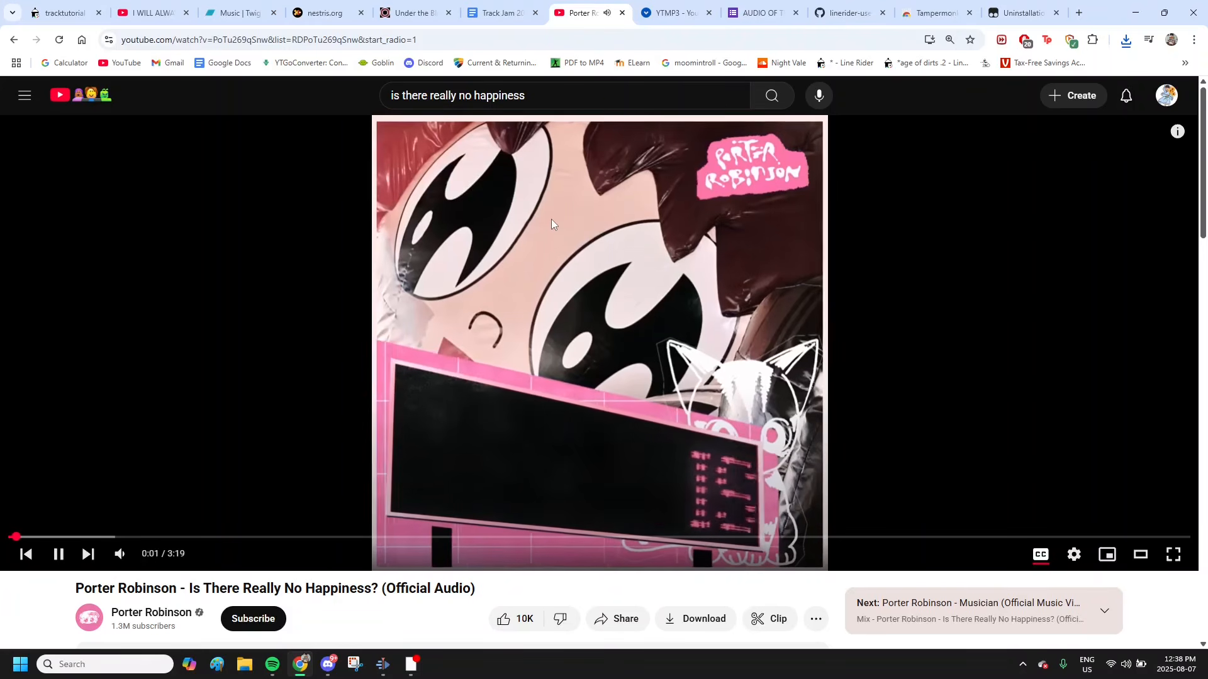
{"action": "left_click", "coordinate": [552, 223]}
{"action": "key", "text": "ctrl+l"}
{"action": "key", "text": "ctrl+c"}
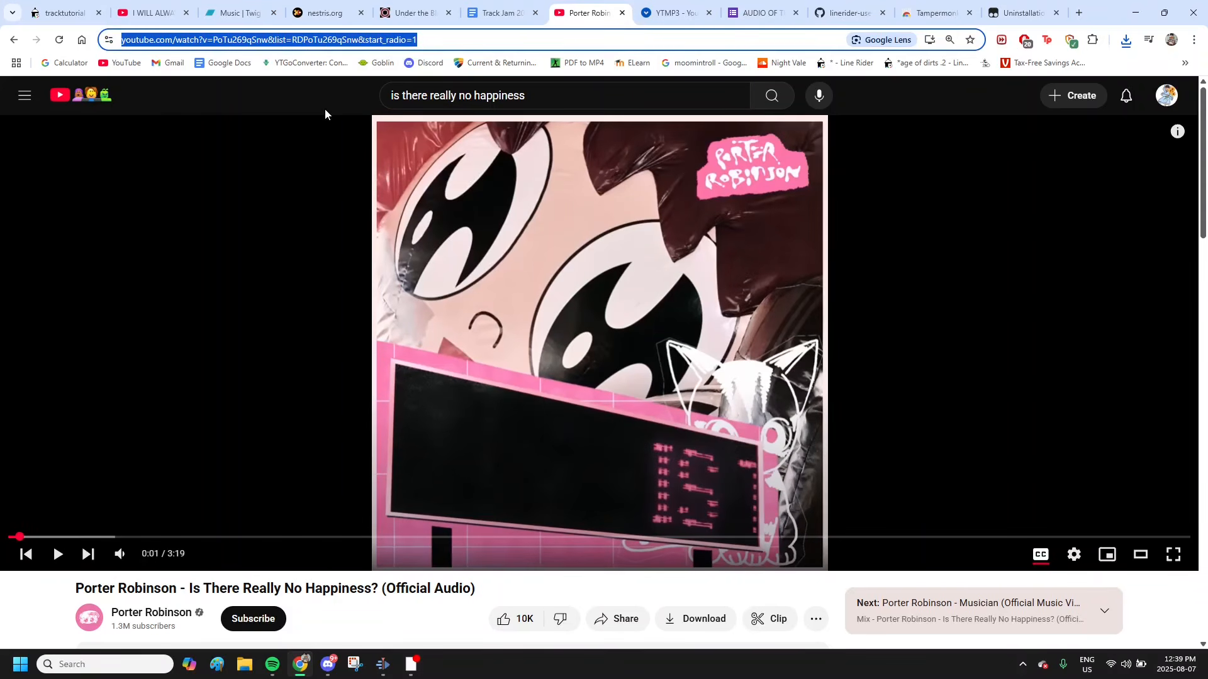
- Convert the copied video URL to MP3 on the YTMP3 site and download the audio file
{"action": "key", "text": "ctrl+Tab"}
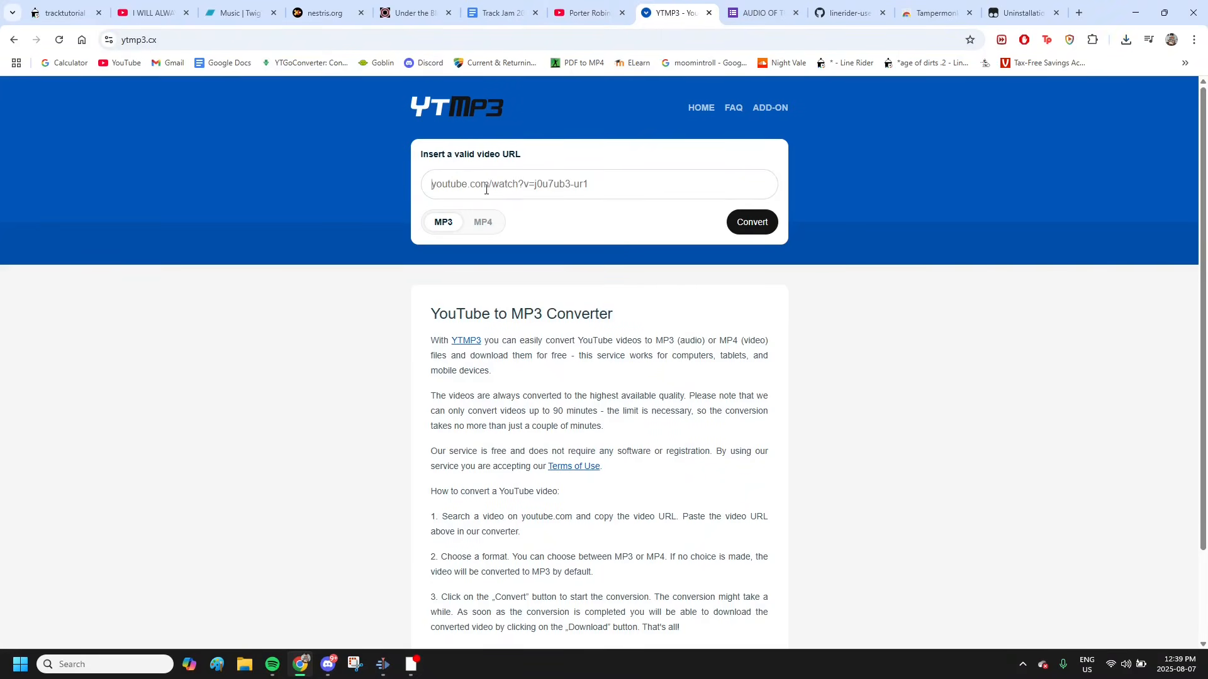
{"action": "key", "text": "ctrl+v"}
{"action": "left_click", "coordinate": [751, 226]}
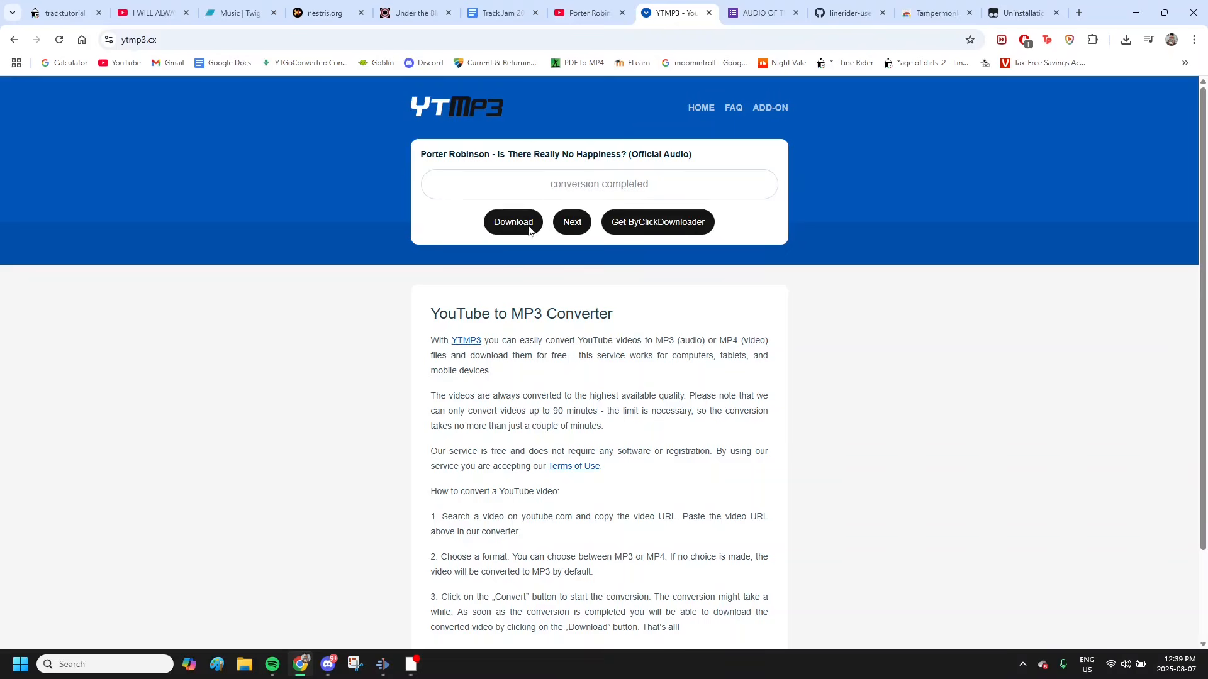
{"action": "left_click", "coordinate": [519, 227]}
- Return to Line Rider, load the downloaded Porter Robinson MP3 as the track's audio, and lower its volume
{"action": "left_click", "coordinate": [66, 16]}
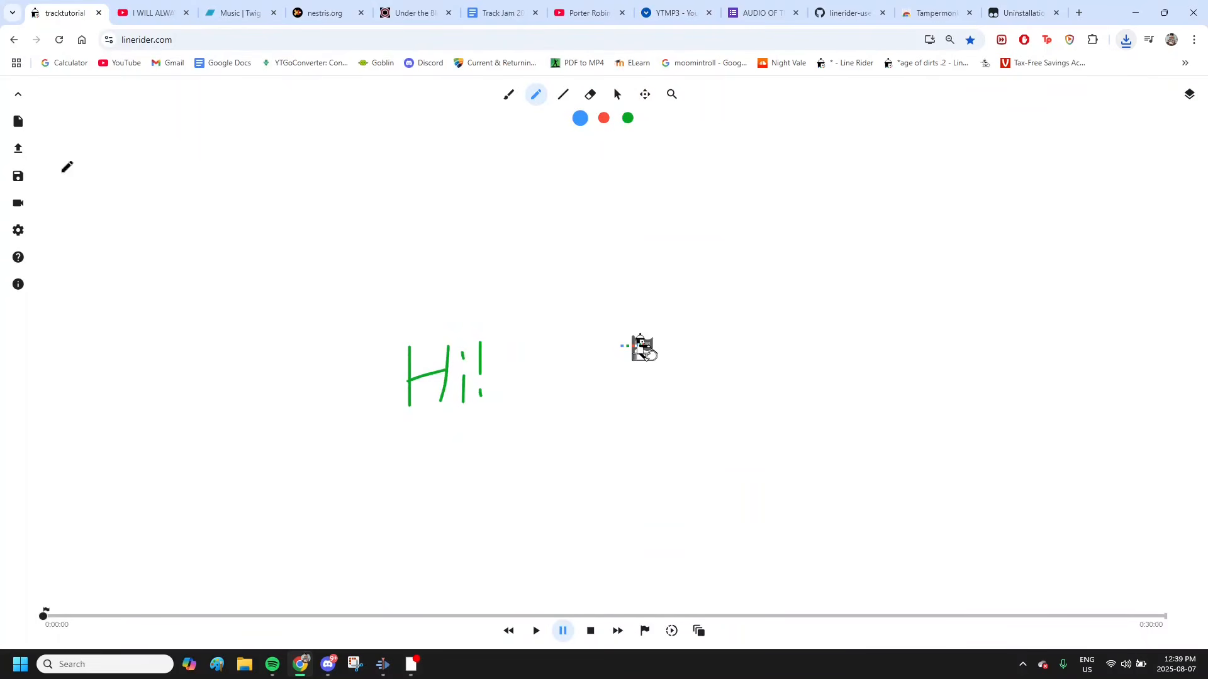
{"action": "left_click", "coordinate": [18, 230]}
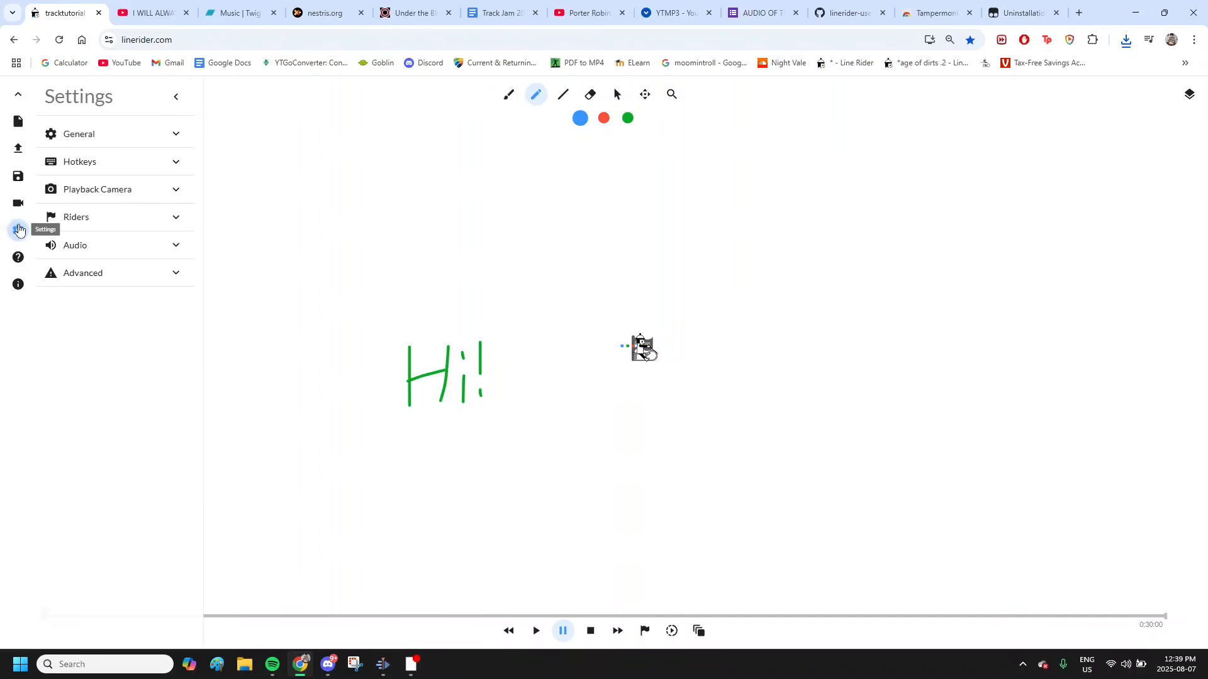
{"action": "left_click", "coordinate": [83, 248]}
{"action": "left_click", "coordinate": [83, 280]}
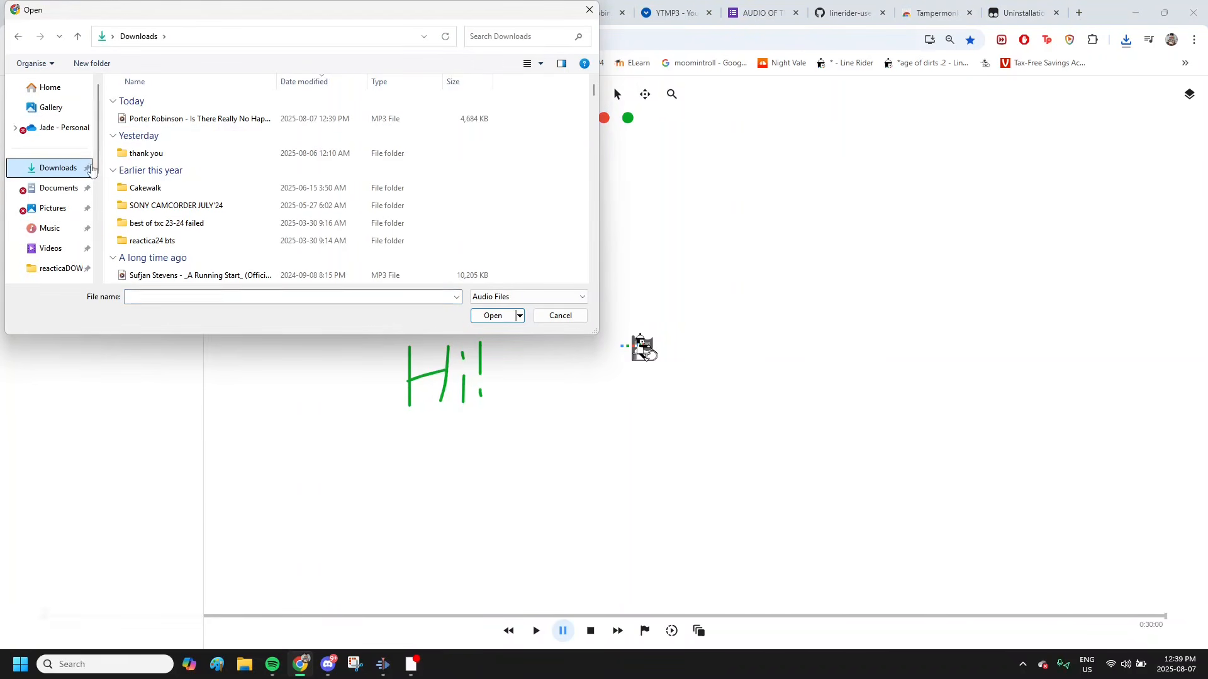
{"action": "double_click", "coordinate": [159, 121]}
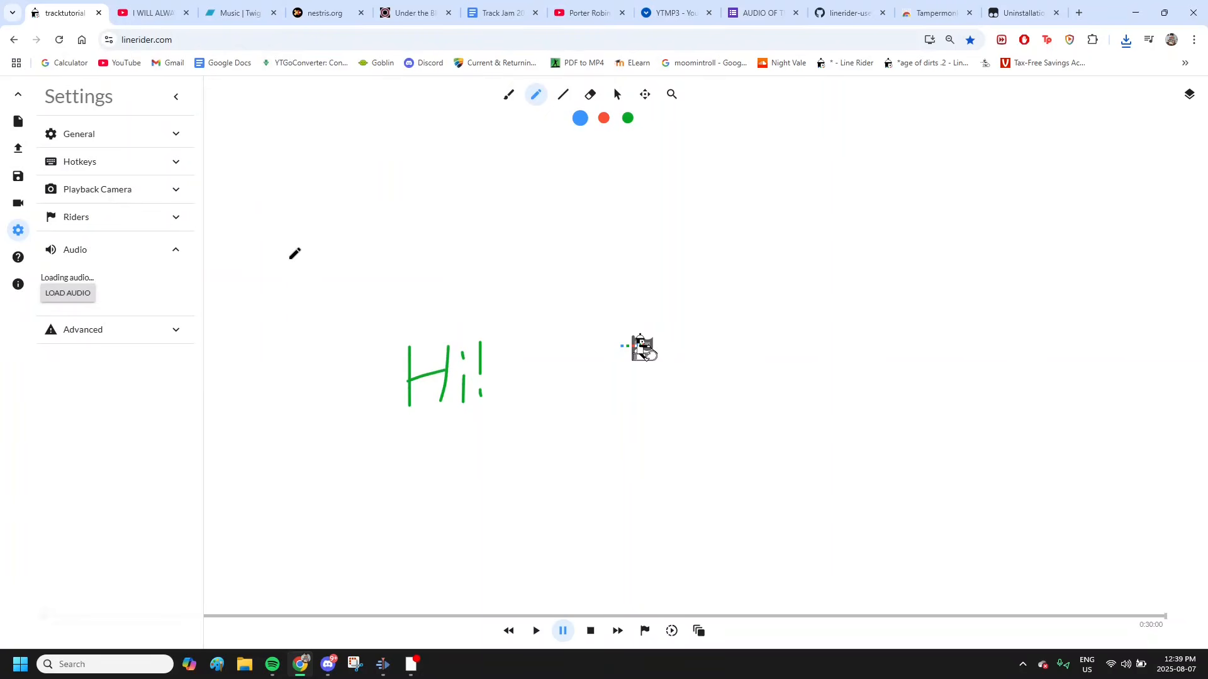
{"action": "left_click", "coordinate": [65, 339]}
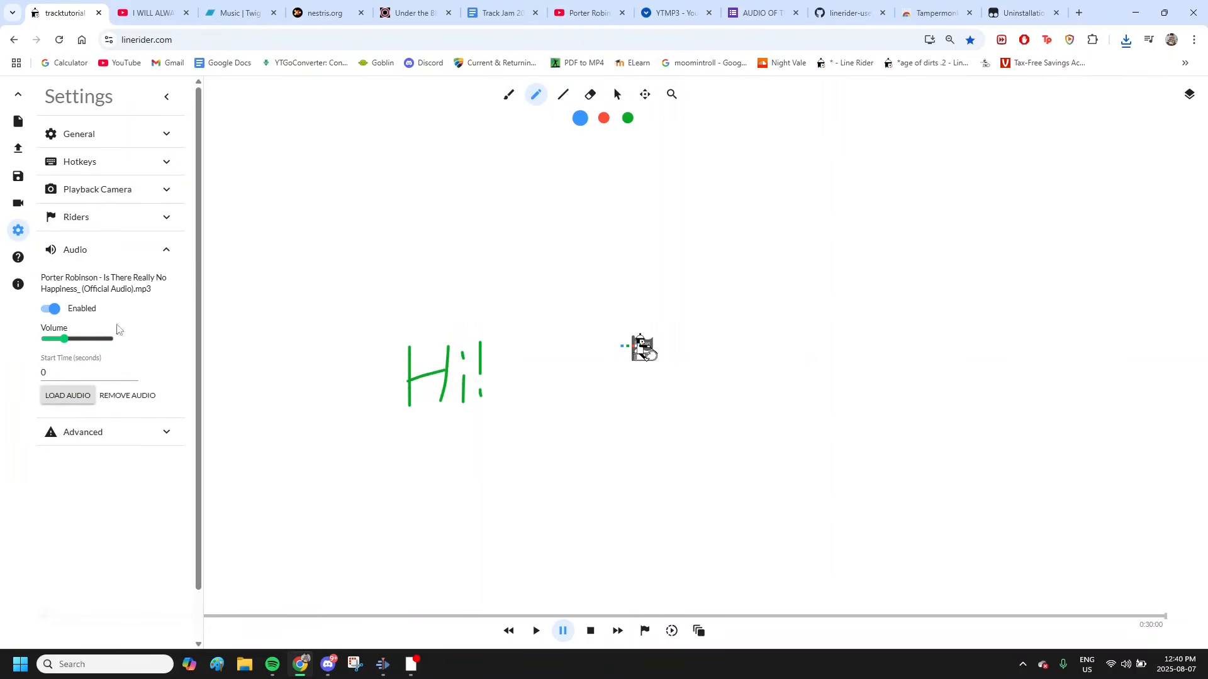
- Test the playback, draw a gently descending blue freehand line from beneath the start flag, and play the ride along it
{"action": "key", "text": "space"}
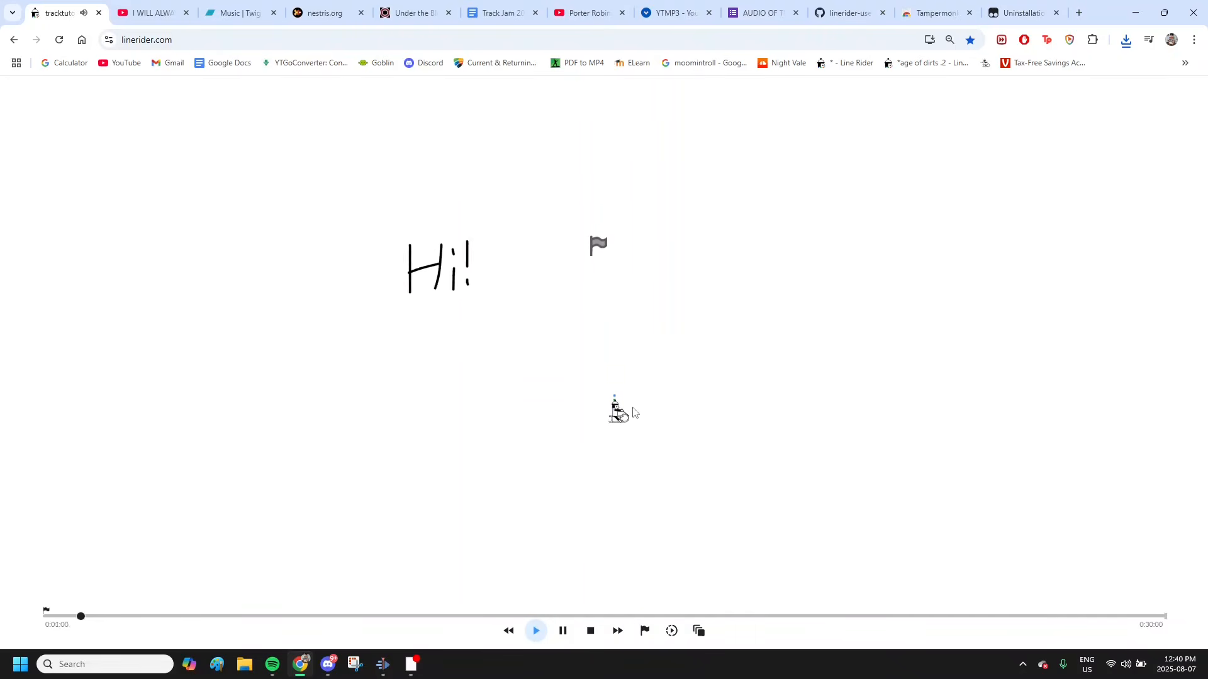
{"action": "key", "text": "space"}
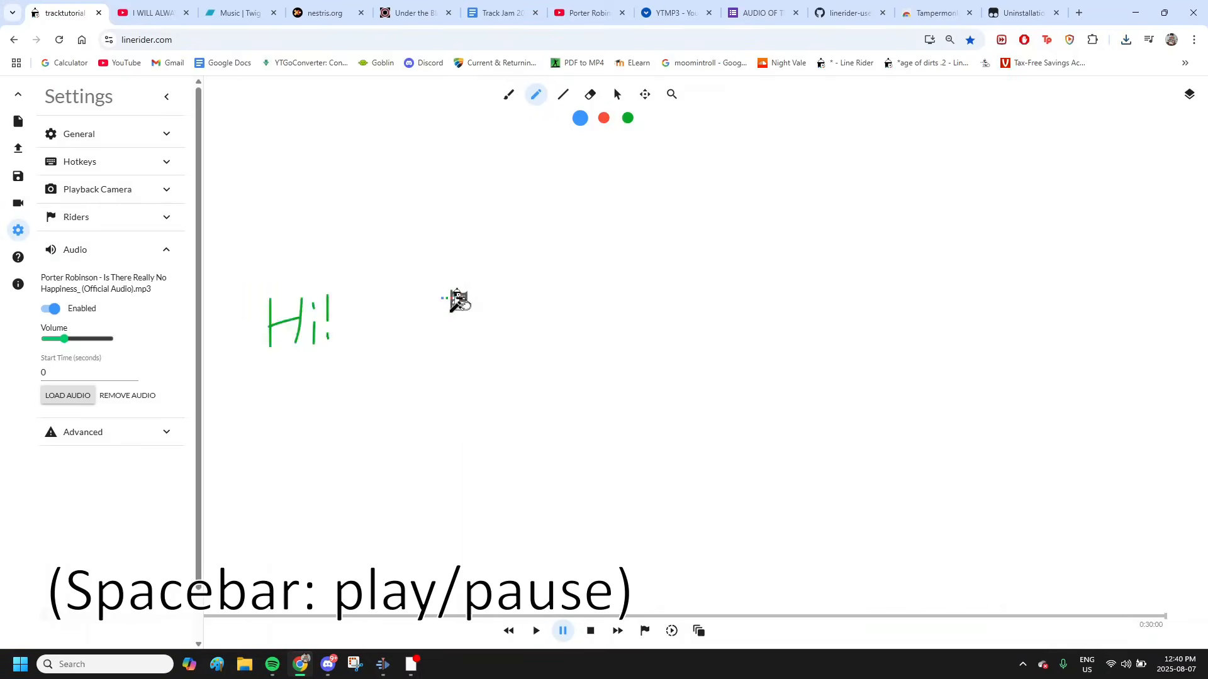
{"action": "key", "text": "space"}
{"action": "key", "text": "space"}
{"action": "left_click_drag", "start_coordinate": [585, 368], "coordinate": [884, 400]}
{"action": "key", "text": "space"}
{"action": "key", "text": "space"}
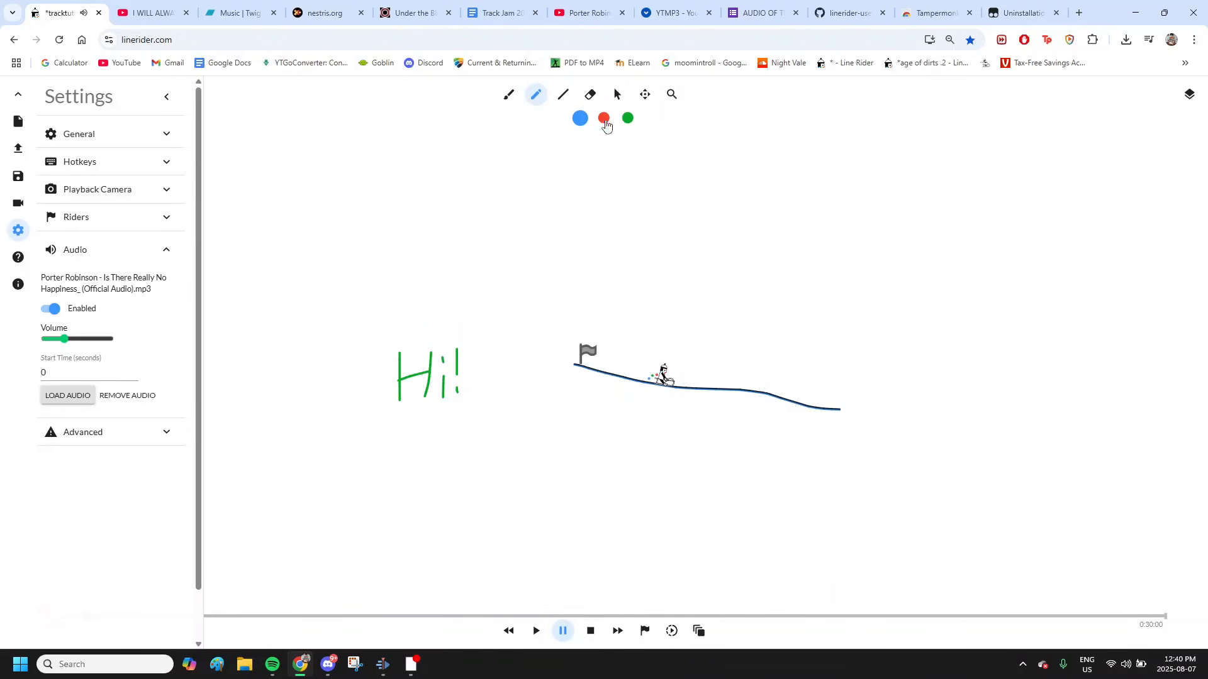
- Extend the end of the blue line with a red freehand line curving upward, and play the ride onto it
{"action": "key", "text": "space"}
{"action": "key", "text": "space"}
{"action": "key", "text": "2"}
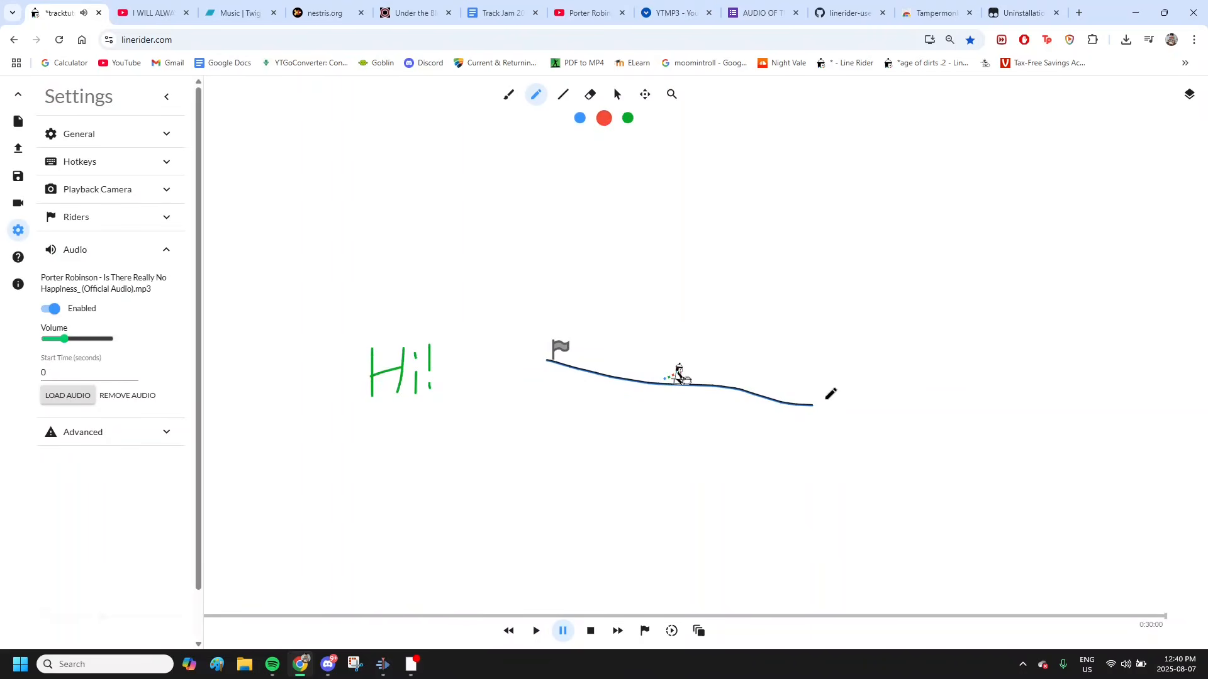
{"action": "left_click_drag", "start_coordinate": [818, 400], "coordinate": [966, 326]}
{"action": "key", "text": "space"}
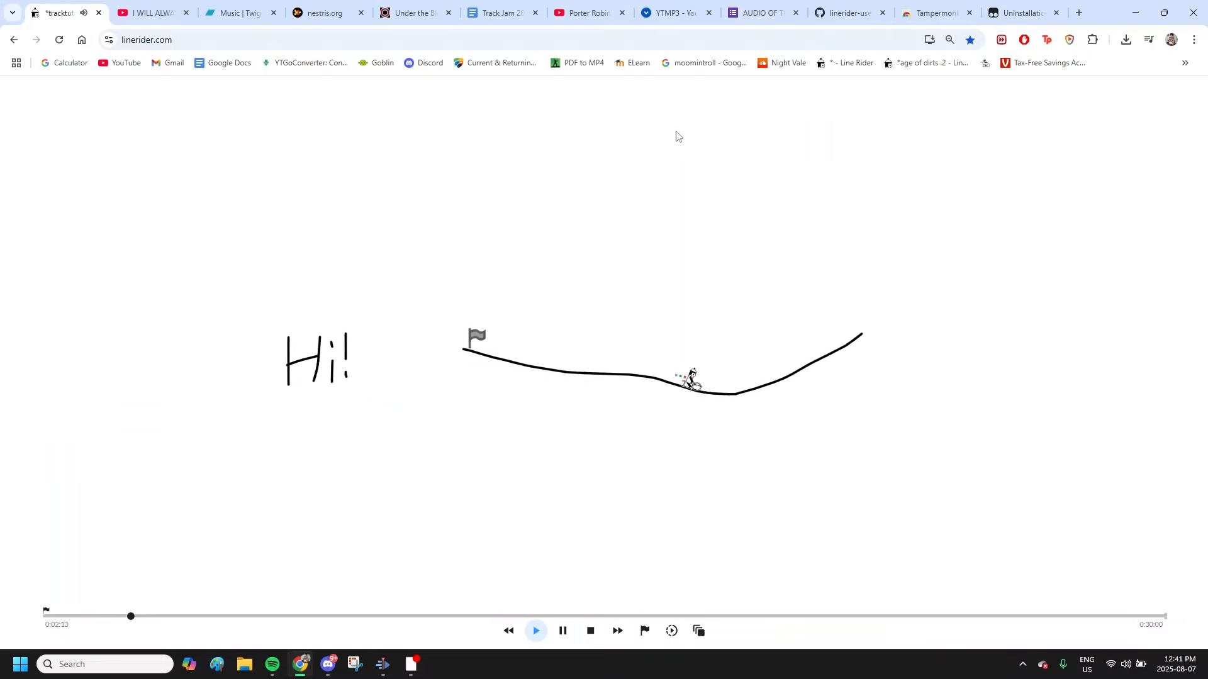
{"action": "key", "text": "space"}
- Draw green scenery strokes across and beyond the end of the red line, playing the ride between strokes
{"action": "left_click", "coordinate": [628, 119]}
{"action": "left_click_drag", "start_coordinate": [730, 379], "coordinate": [717, 231]}
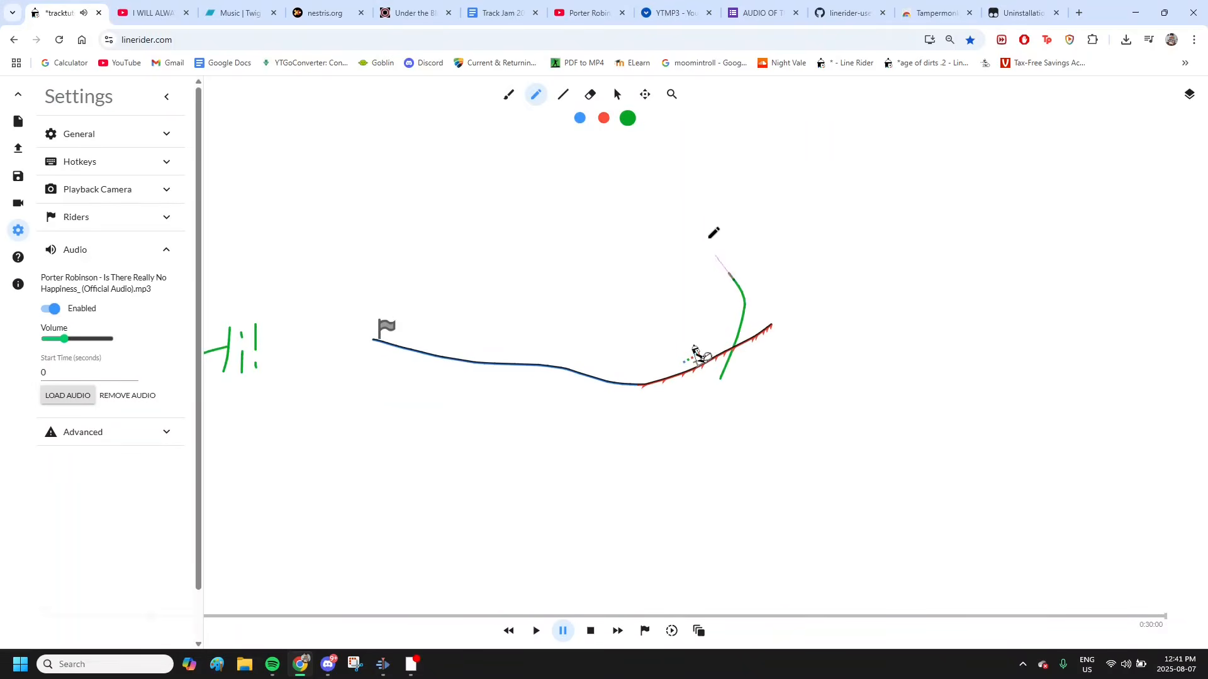
{"action": "key", "text": "space"}
{"action": "key", "text": "space"}
{"action": "left_click_drag", "start_coordinate": [690, 391], "coordinate": [709, 372]}
{"action": "key", "text": "space"}
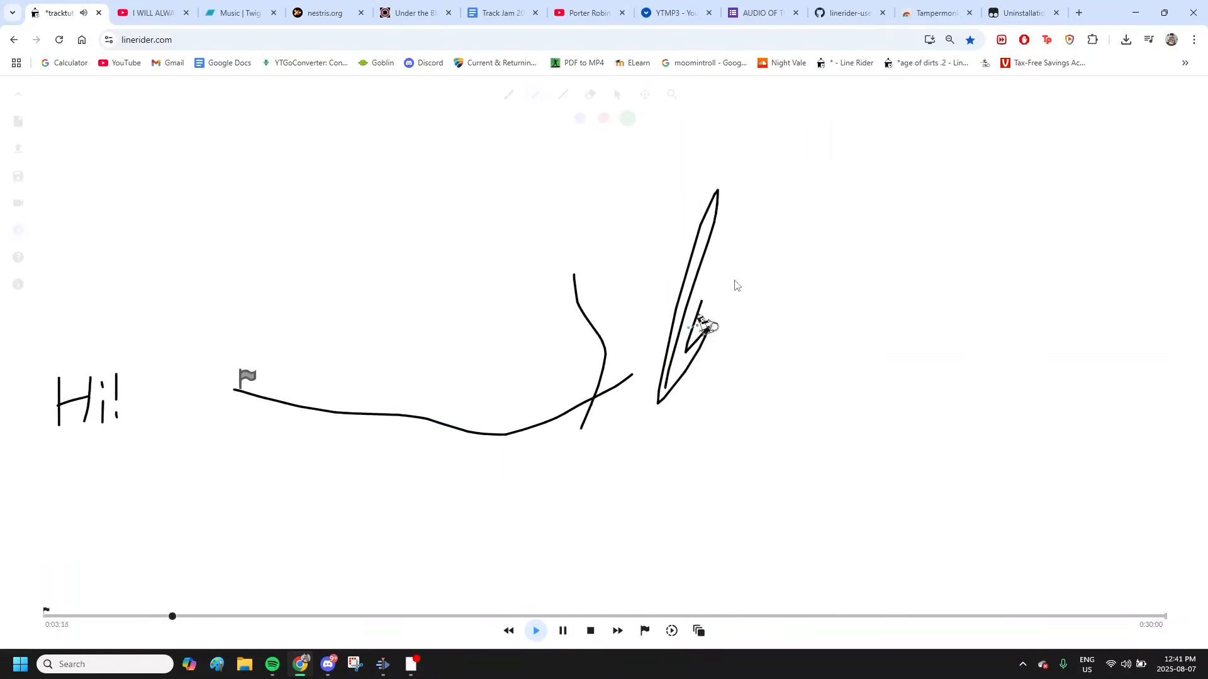
{"action": "key", "text": "space"}
- Draw wavy blue track lines past the green scenery using the smoothed pencil, and play the ride over them
{"action": "left_click", "coordinate": [580, 118]}
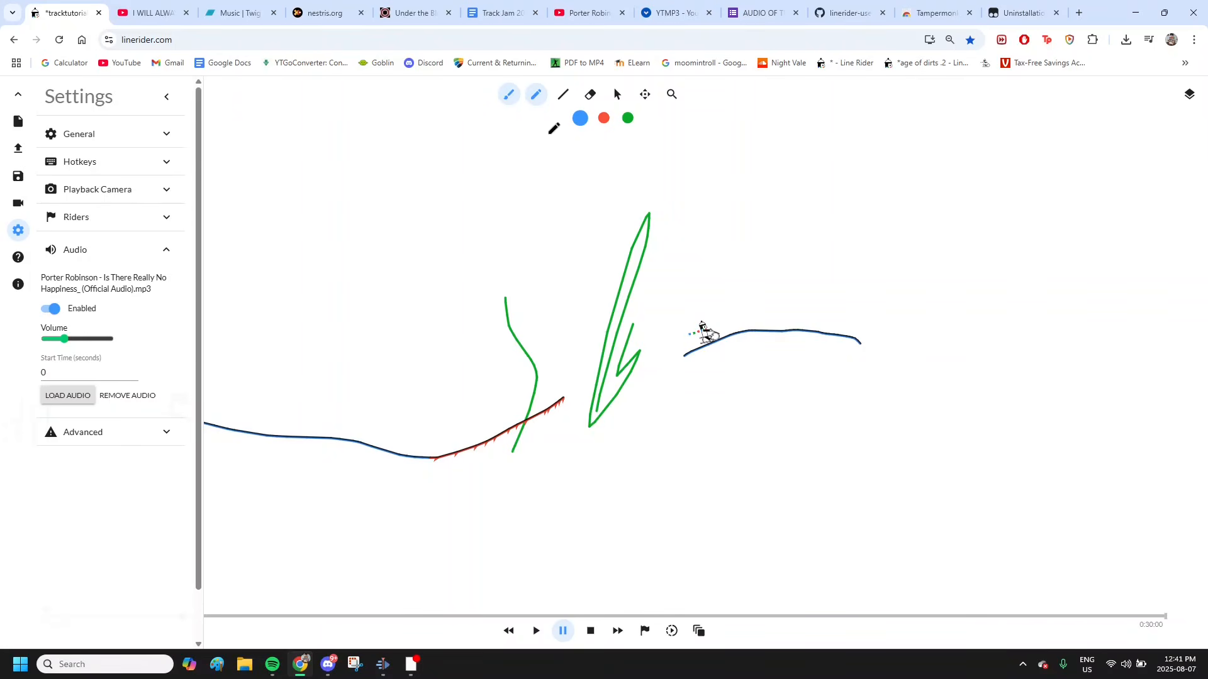
{"action": "left_click", "coordinate": [510, 99]}
{"action": "left_click", "coordinate": [509, 99]}
{"action": "mouse_move", "coordinate": [674, 347]}
{"action": "left_mouse_down"}
{"action": "mouse_move", "coordinate": [730, 375]}
{"action": "mouse_move", "coordinate": [844, 353]}
{"action": "mouse_move", "coordinate": [918, 417]}
{"action": "left_mouse_up"}
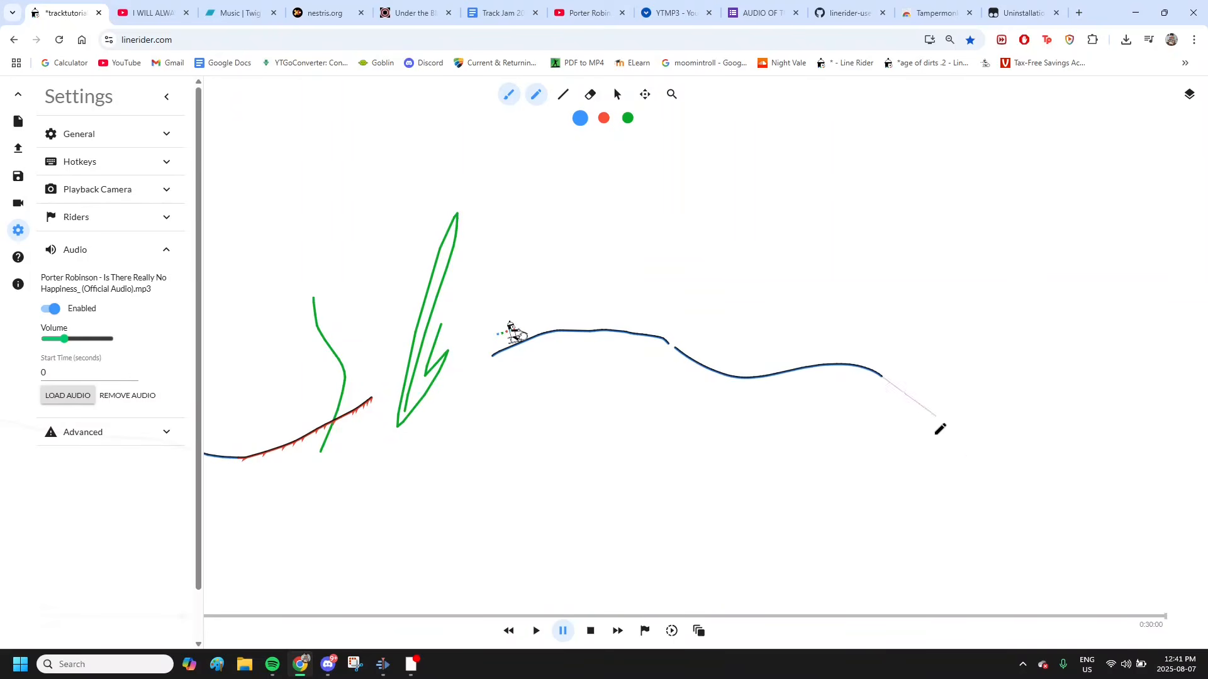
{"action": "left_click_drag", "start_coordinate": [966, 459], "coordinate": [969, 452]}
{"action": "key", "text": "space"}
{"action": "key", "text": "space"}
- Add a straight blue line from the end of the wavy track with the Line tool, and play the ride onward
{"action": "left_click", "coordinate": [562, 96]}
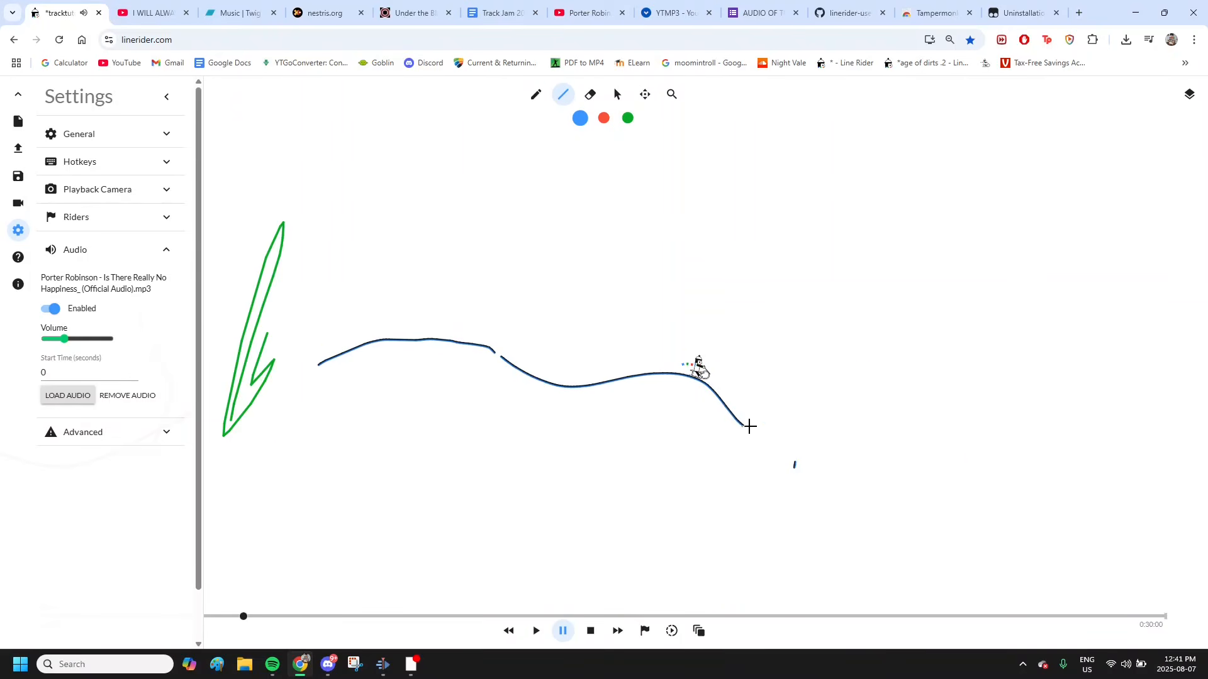
{"action": "left_click_drag", "start_coordinate": [749, 427], "coordinate": [871, 420]}
{"action": "key", "text": "space"}
{"action": "key", "text": "space"}
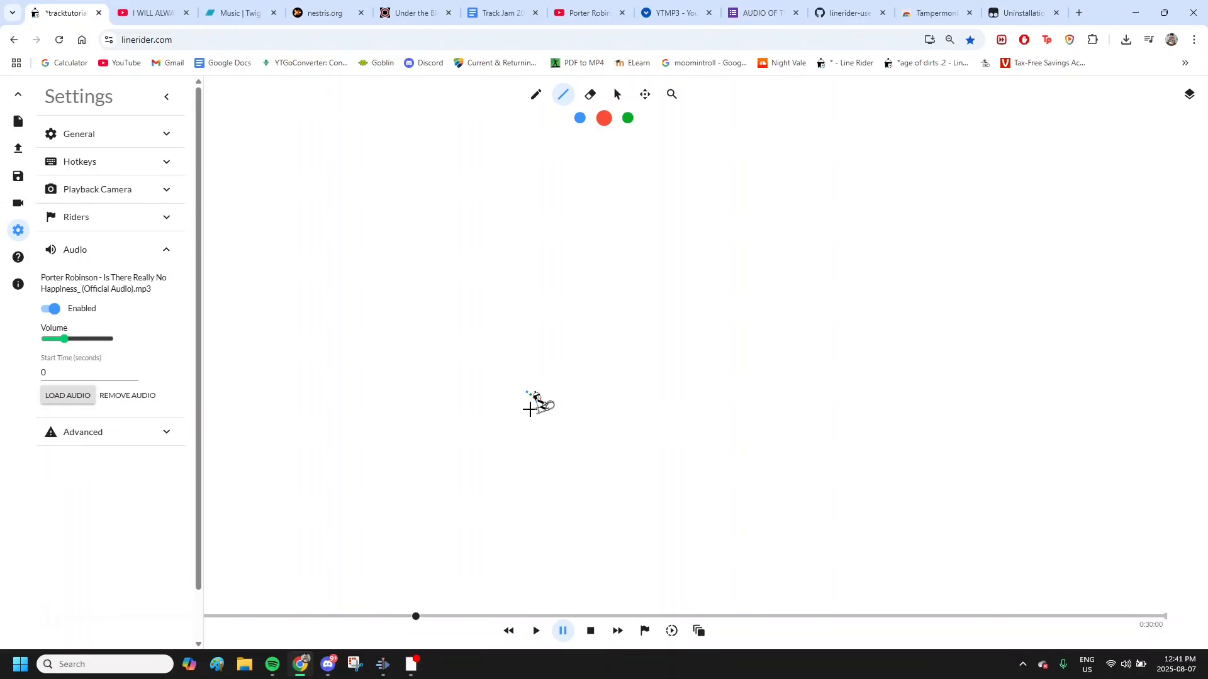
- Draw a straight, nearly horizontal red line beneath the falling rider and turn on onion skinning
{"action": "left_click_drag", "start_coordinate": [530, 410], "coordinate": [758, 410]}
{"action": "key", "text": "o"}
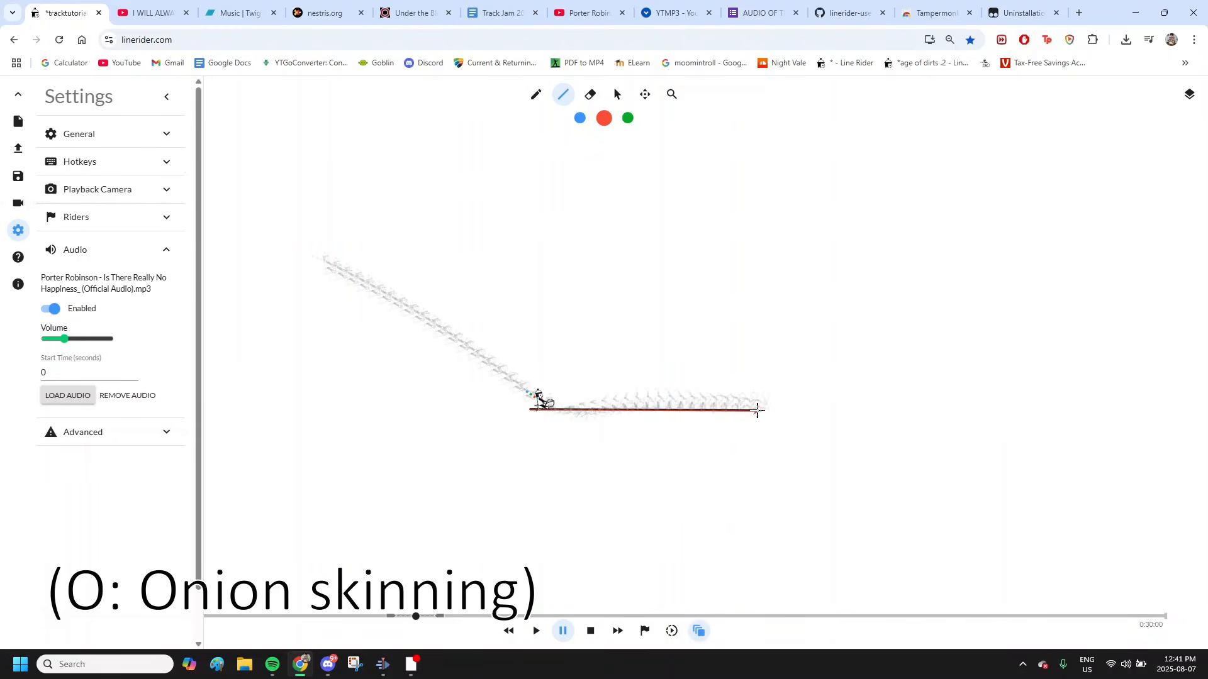
{"action": "scroll", "coordinate": [405, 359], "scroll_direction": "up", "scroll_amount": 5}
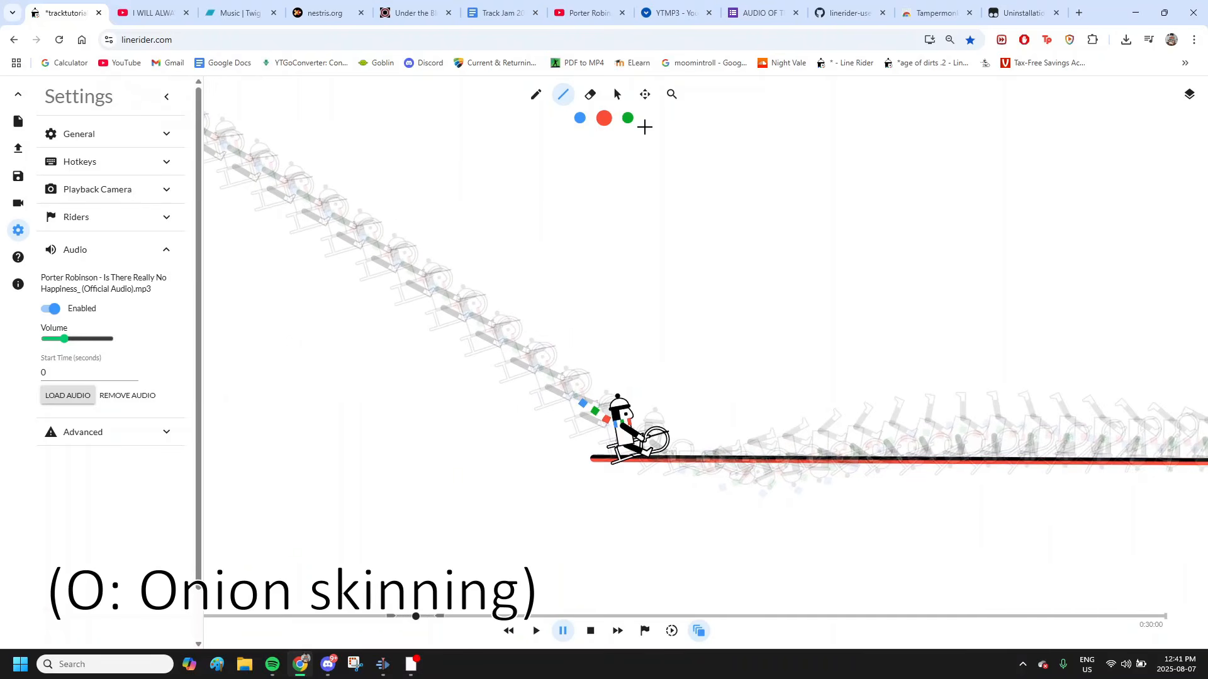
- Move the straight red line slightly up and to the left beneath the rider's sled to adjust the landing
{"action": "left_click", "coordinate": [617, 94]}
{"action": "left_click_drag", "start_coordinate": [672, 461], "coordinate": [645, 449]}
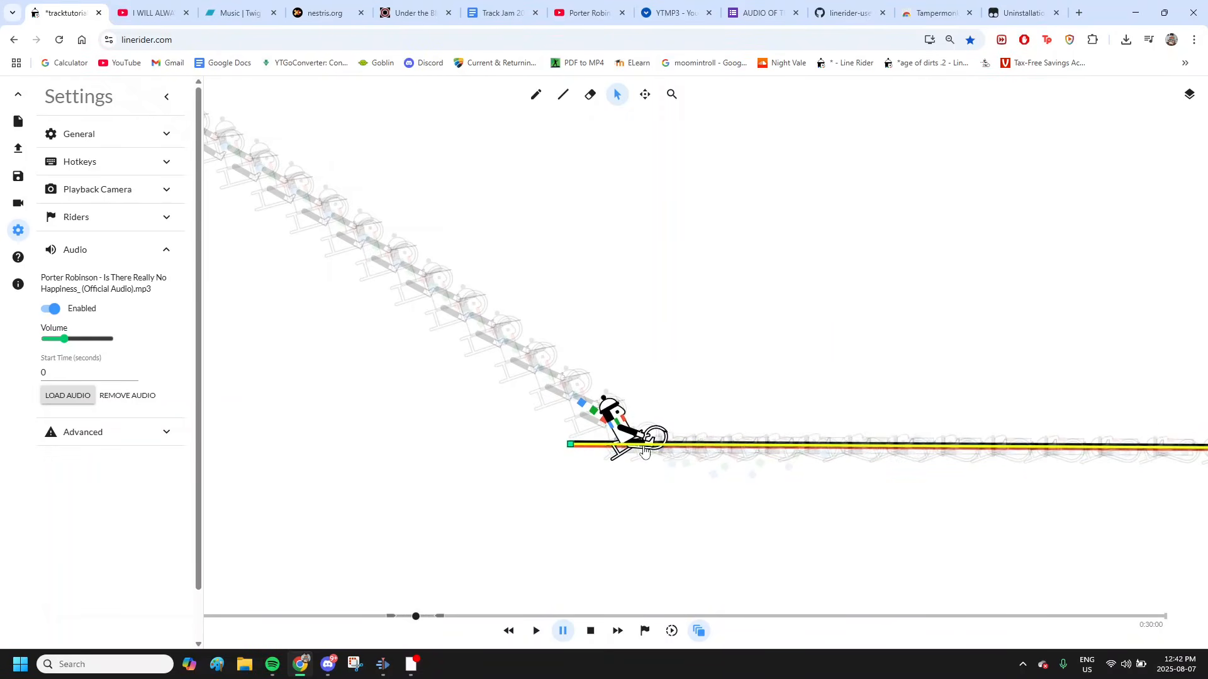
{"action": "scroll", "coordinate": [645, 449], "scroll_direction": "up", "scroll_amount": 5}
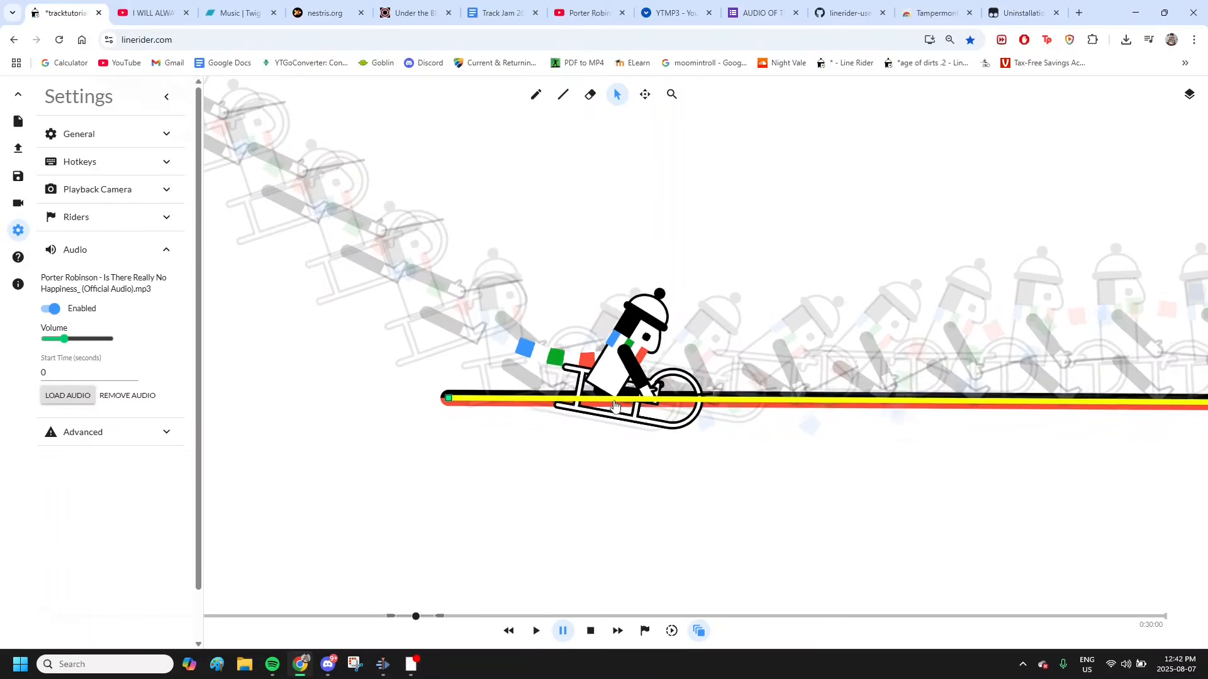
{"action": "scroll", "coordinate": [648, 360], "scroll_direction": "right", "scroll_amount": 5}
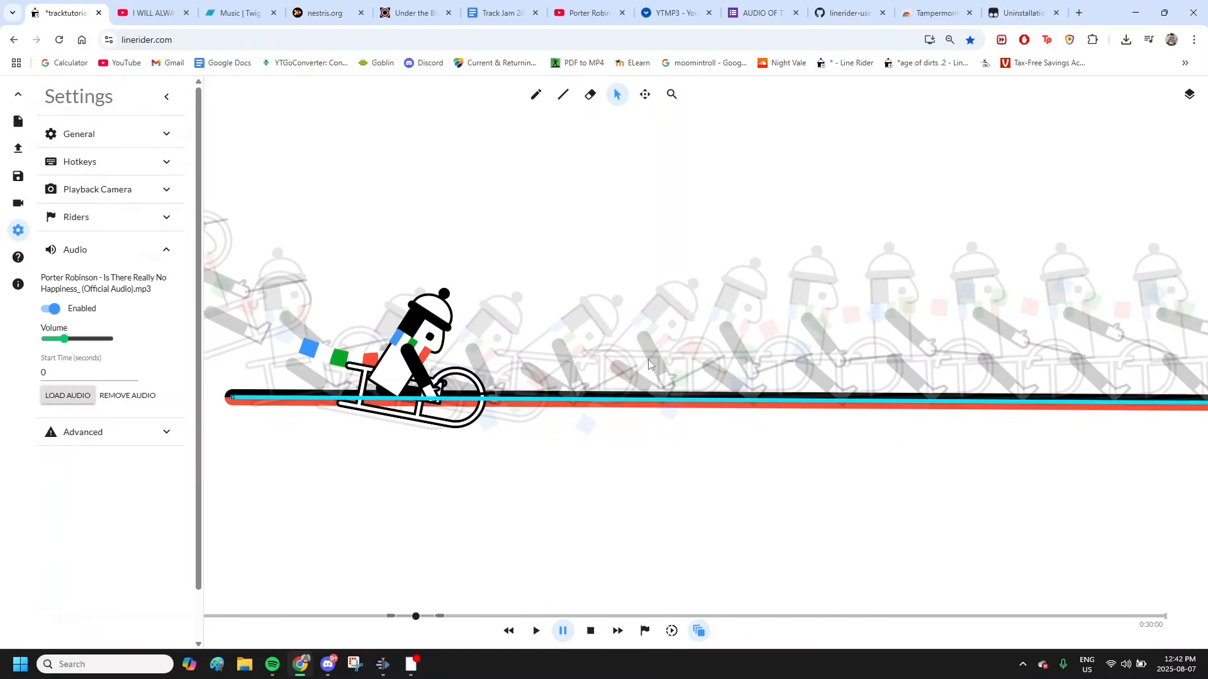
{"action": "scroll", "coordinate": [648, 360], "scroll_direction": "down", "scroll_amount": 3}
- Turn off onion skinning and play the ride to the end of the straight red line
{"action": "key", "text": "o"}
{"action": "key", "text": "space"}
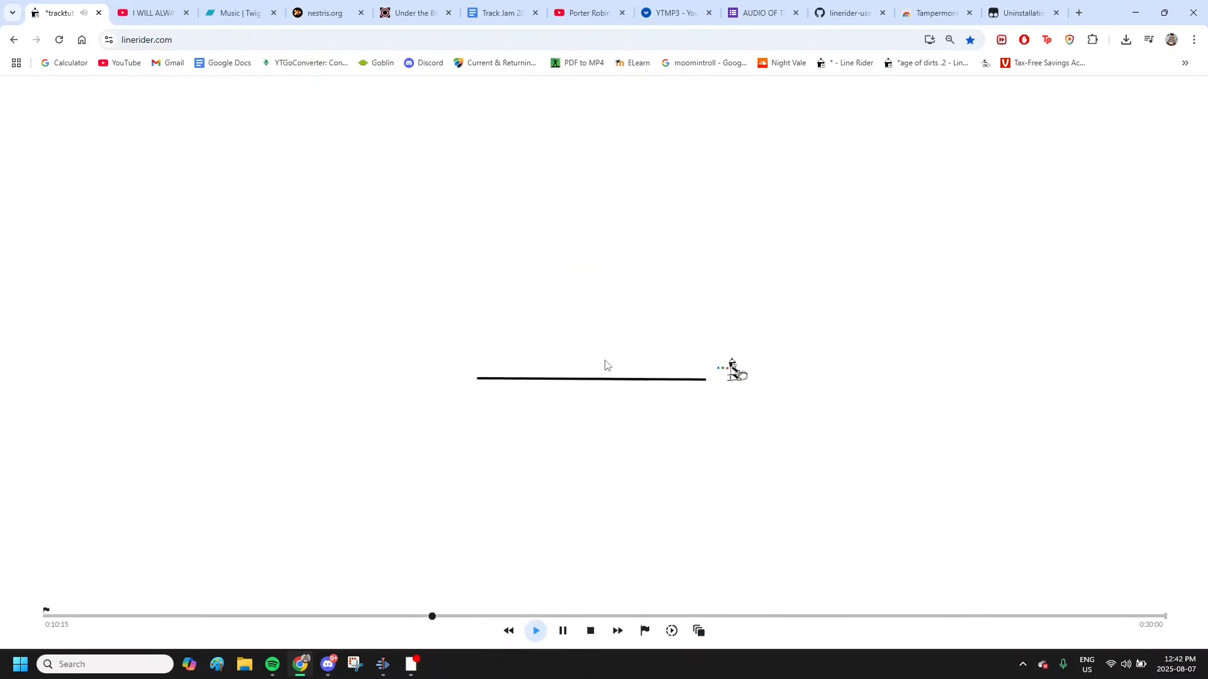
{"action": "key", "text": "space"}
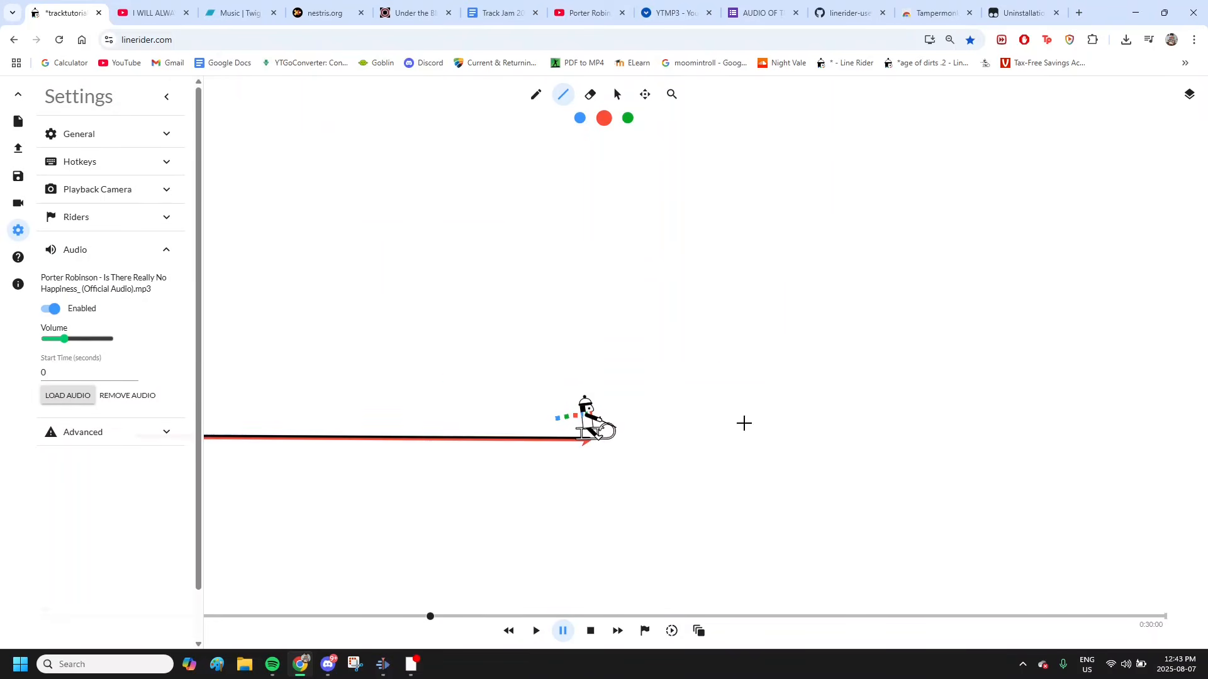
- Try backwards blue lines ahead of the rider, from the far end back toward the red line, and undo them
{"action": "scroll", "coordinate": [744, 423], "scroll_direction": "right", "scroll_amount": 3}
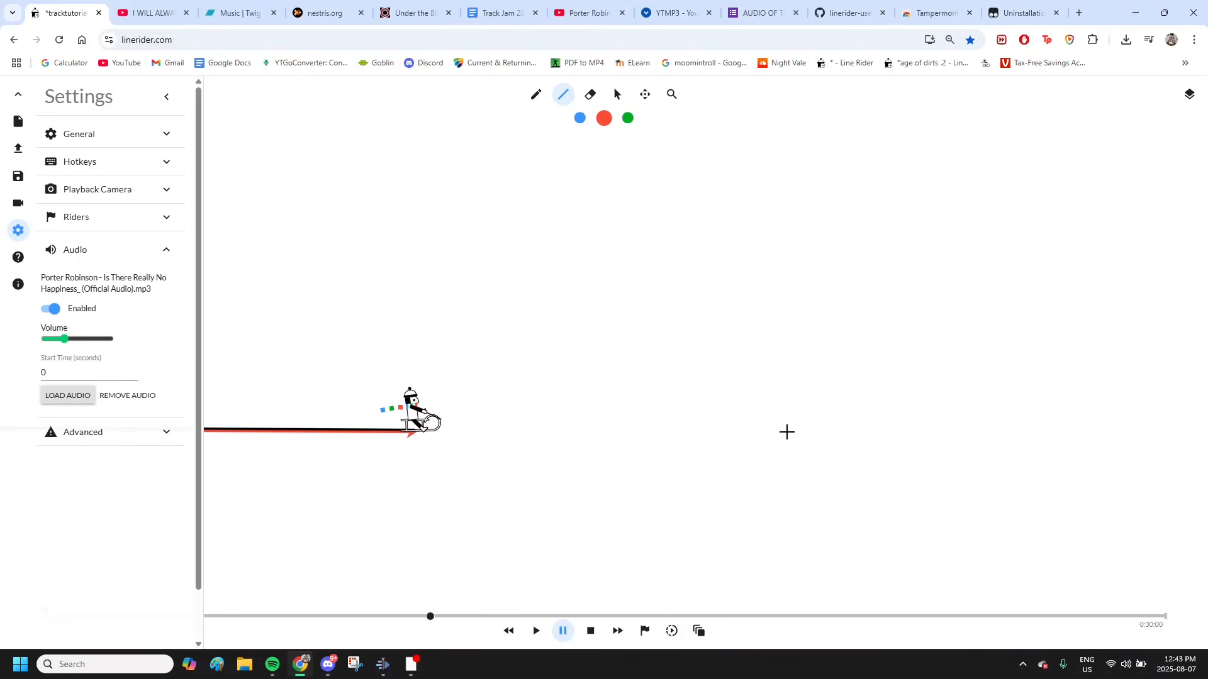
{"action": "left_click", "coordinate": [580, 119]}
{"action": "left_click_drag", "start_coordinate": [855, 419], "coordinate": [479, 427]}
{"action": "key", "text": "ctrl+z"}
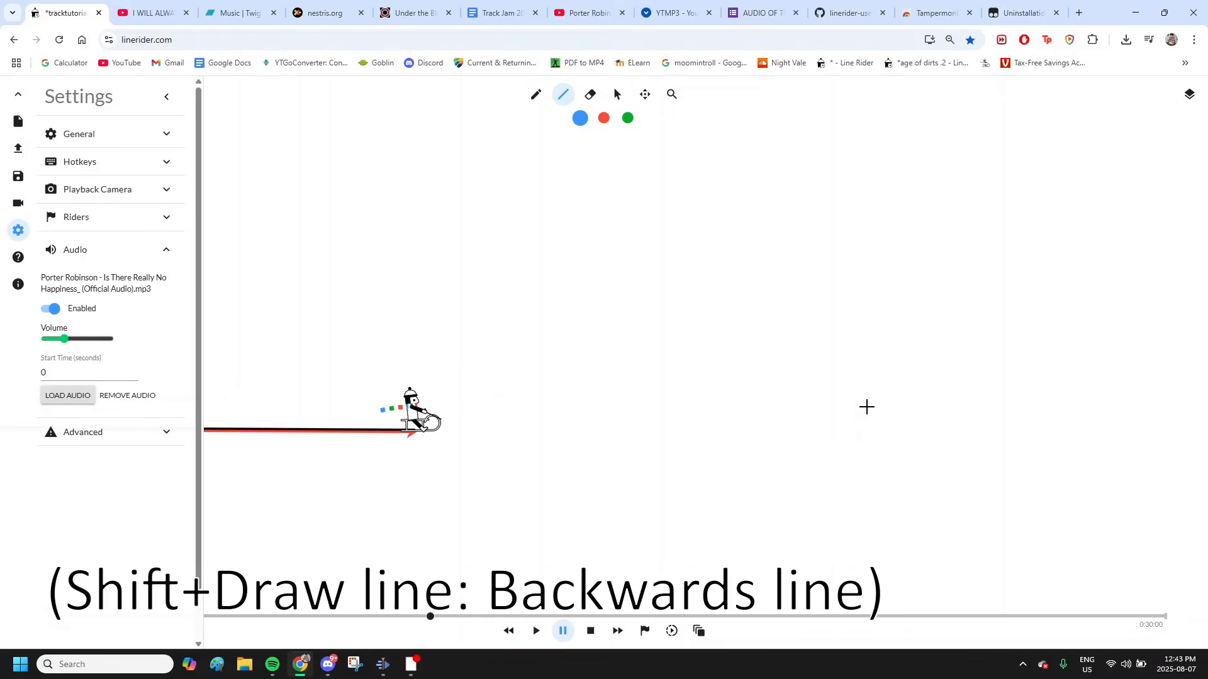
{"action": "left_click_drag", "start_coordinate": [895, 409], "coordinate": [453, 433]}
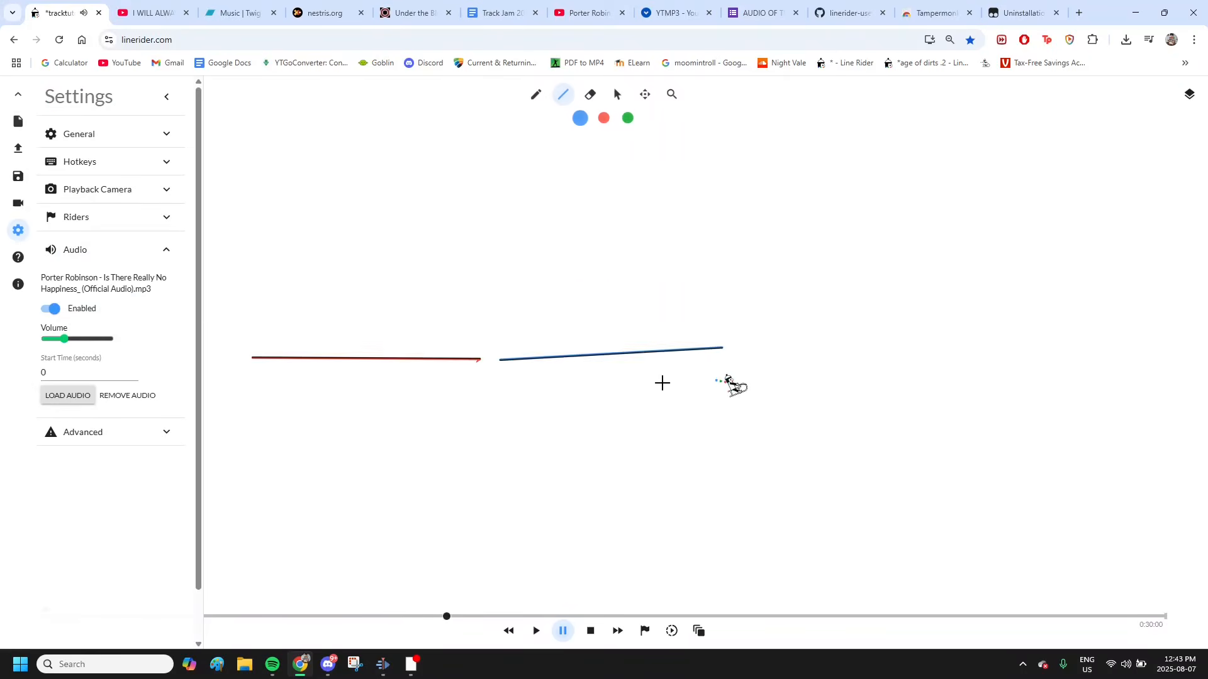
{"action": "key", "text": "ctrl+z"}
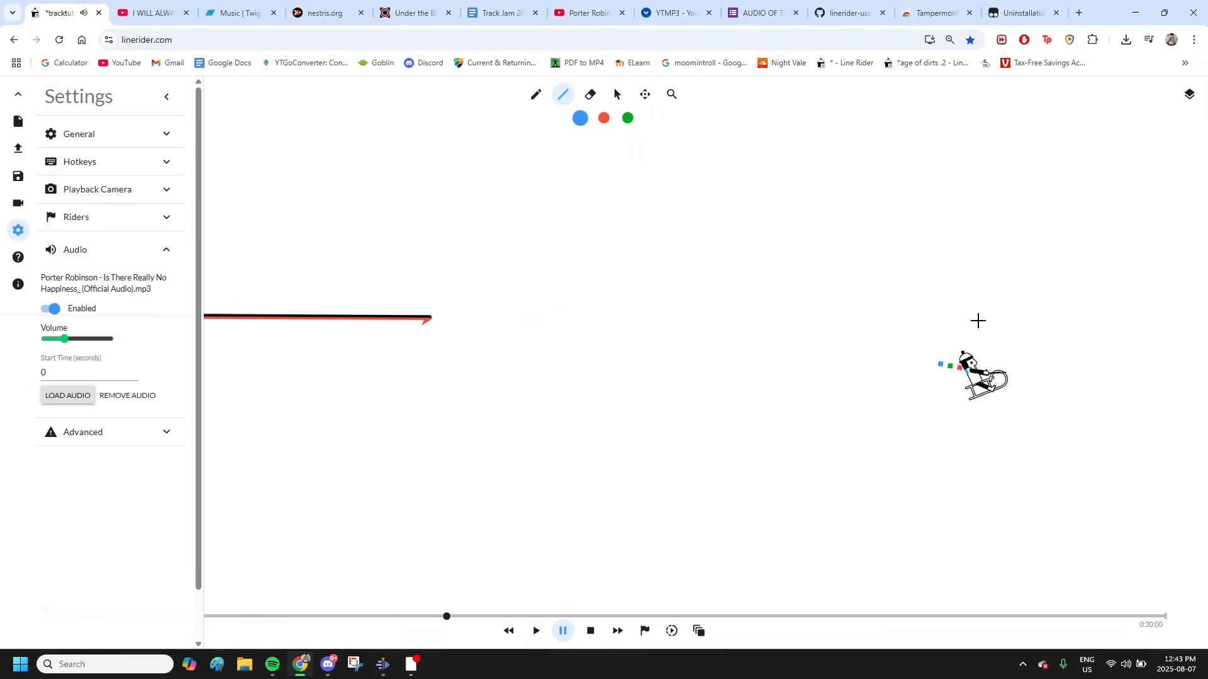
- Try a nearly level backwards blue line running from above the rider back toward the red line, and undo it
{"action": "mouse_move", "coordinate": [978, 321]}
{"action": "left_mouse_down"}
{"action": "mouse_move", "coordinate": [652, 310]}
{"action": "mouse_move", "coordinate": [504, 325]}
{"action": "left_mouse_up"}
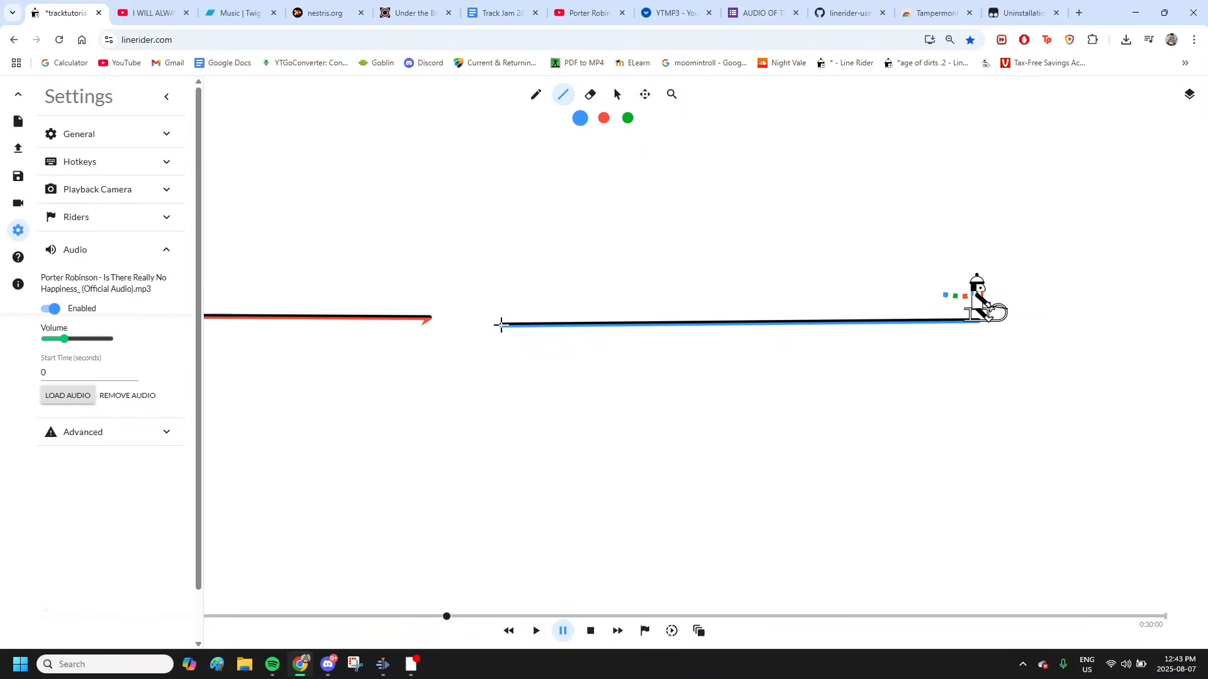
{"action": "scroll", "coordinate": [627, 329], "scroll_direction": "right", "scroll_amount": 2}
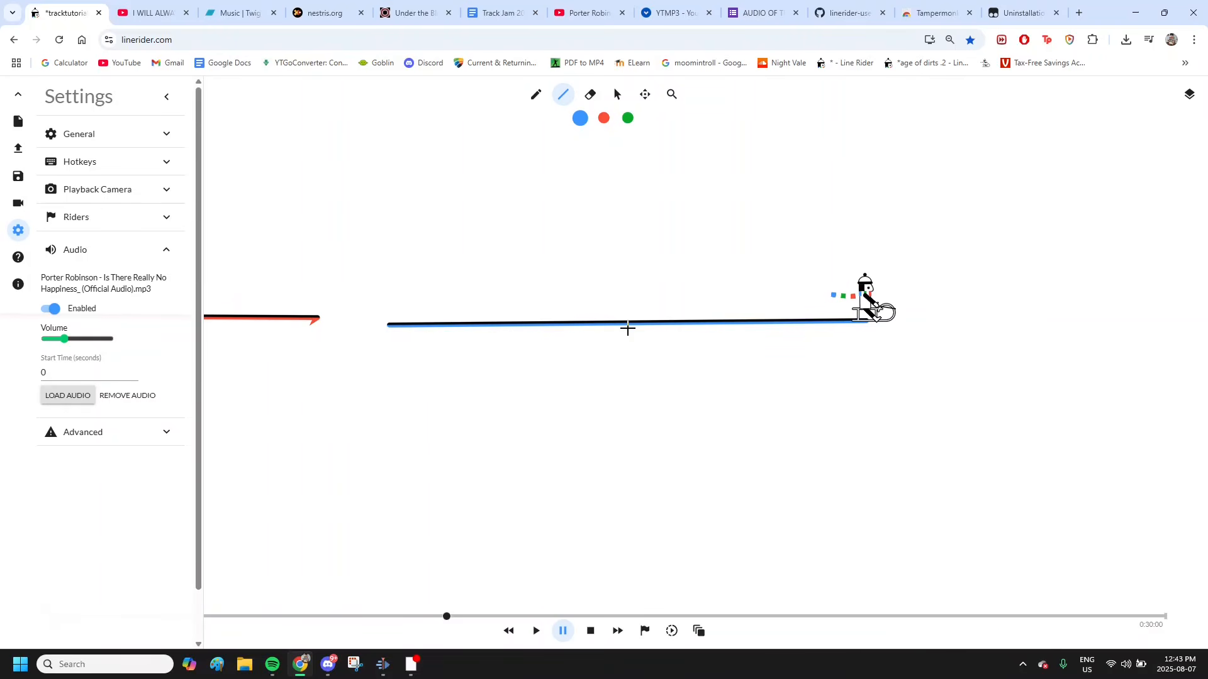
{"action": "key", "text": "ctrl+z"}
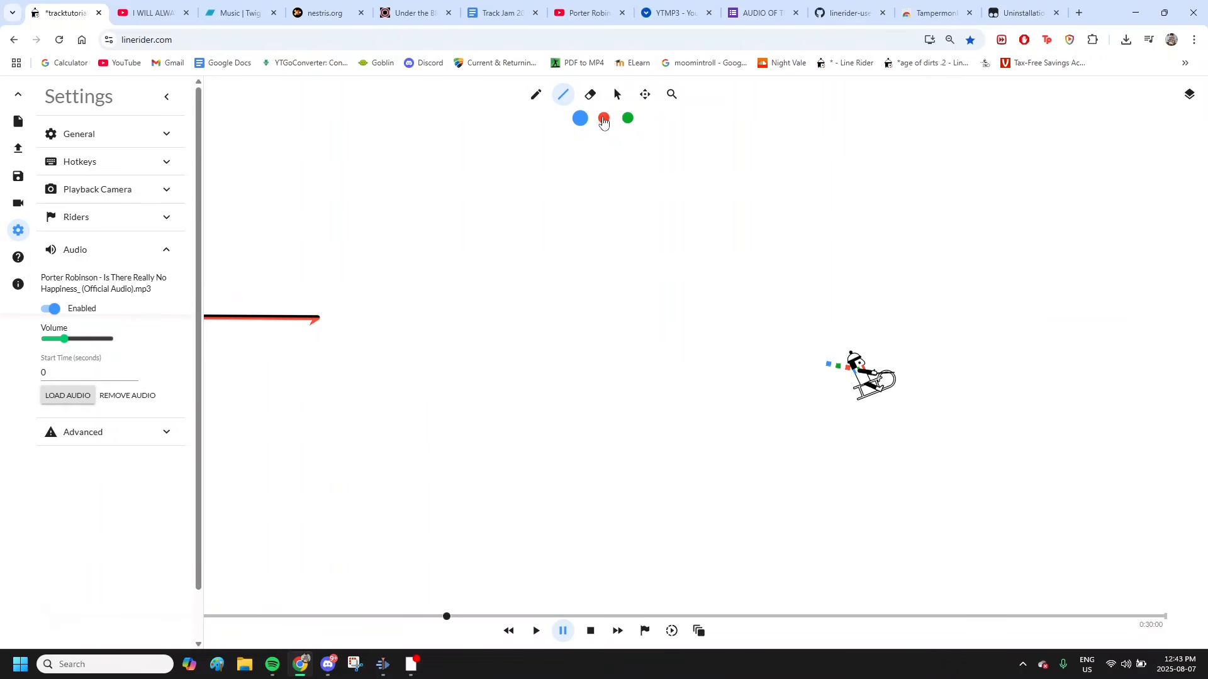
- Draw a nearly level backwards red line following the first red line and replay the ride across it
{"action": "left_click", "coordinate": [603, 117]}
{"action": "left_click_drag", "start_coordinate": [859, 323], "coordinate": [328, 321]}
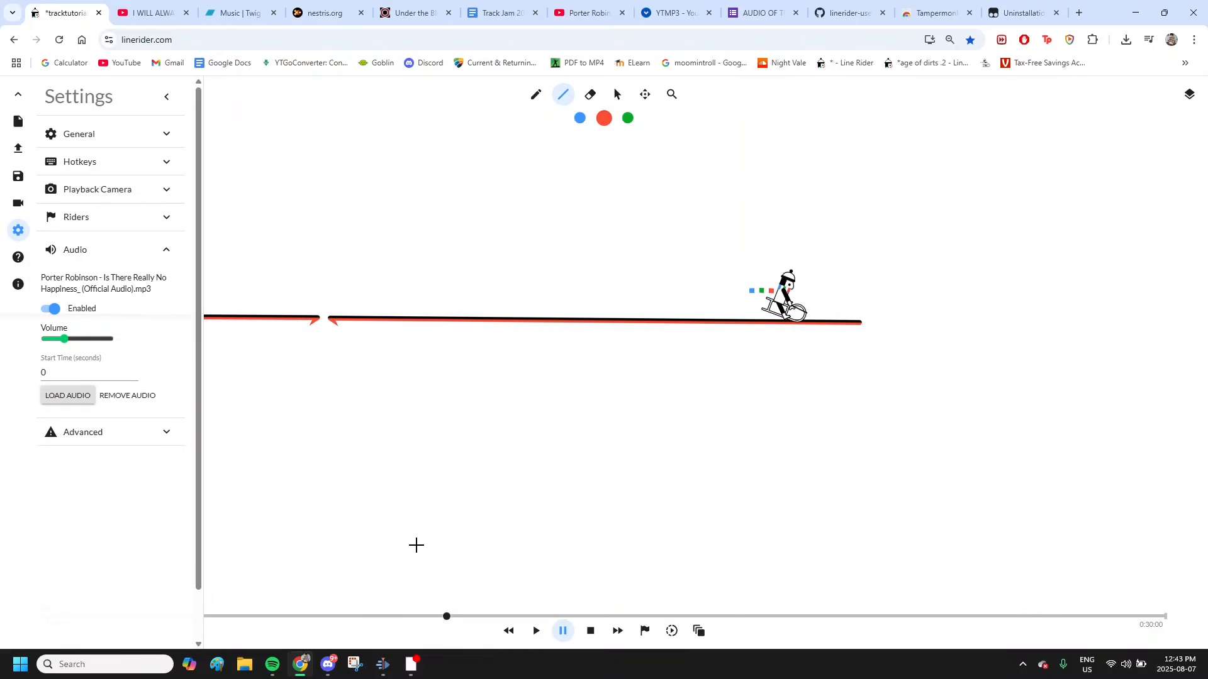
{"action": "left_click_drag", "start_coordinate": [448, 617], "coordinate": [425, 617]}
{"action": "key", "text": "space"}
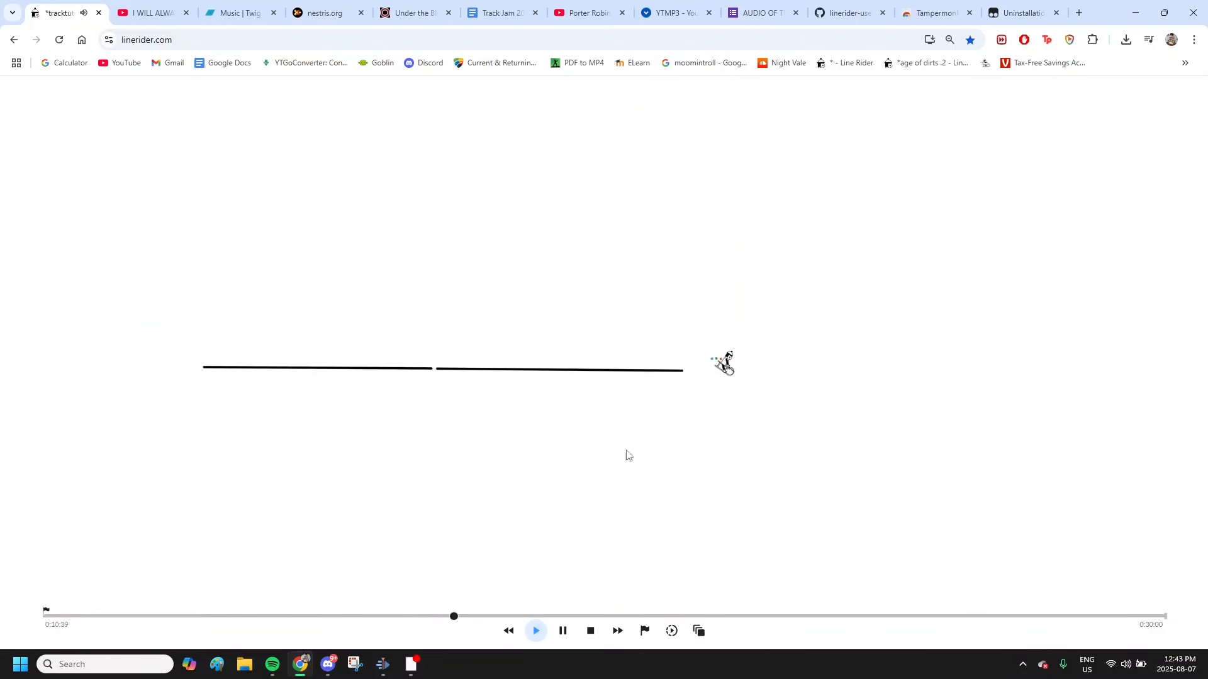
{"action": "key", "text": "space"}
- Extend the far end of the backwards red line past the rider and duplicate the line
{"action": "left_click", "coordinate": [617, 94]}
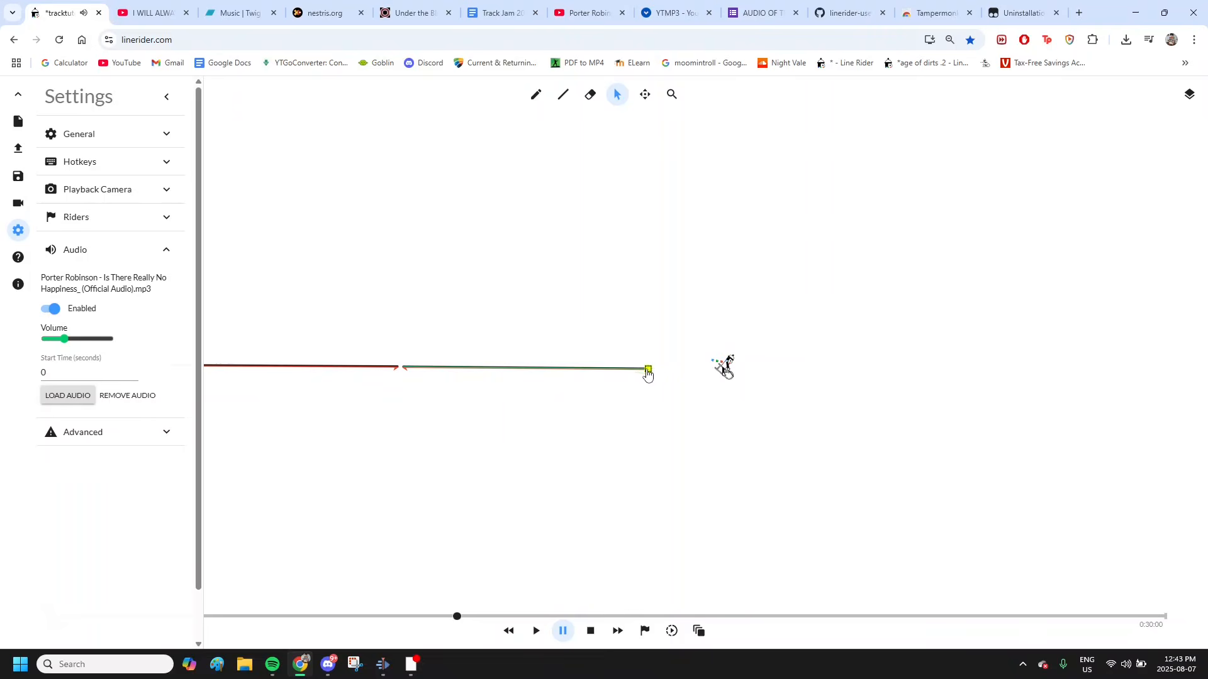
{"action": "left_click_drag", "start_coordinate": [648, 373], "coordinate": [798, 373]}
{"action": "scroll", "coordinate": [599, 359], "scroll_direction": "up", "scroll_amount": 5}
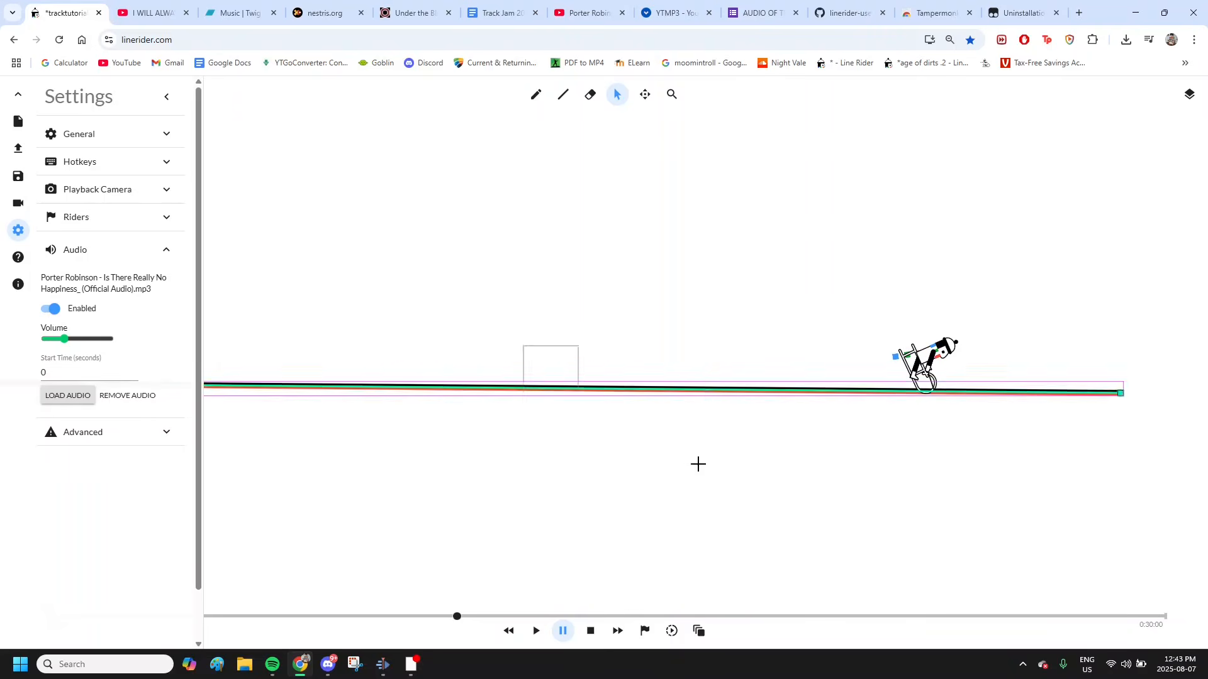
{"action": "scroll", "coordinate": [627, 472], "scroll_direction": "down", "scroll_amount": 3}
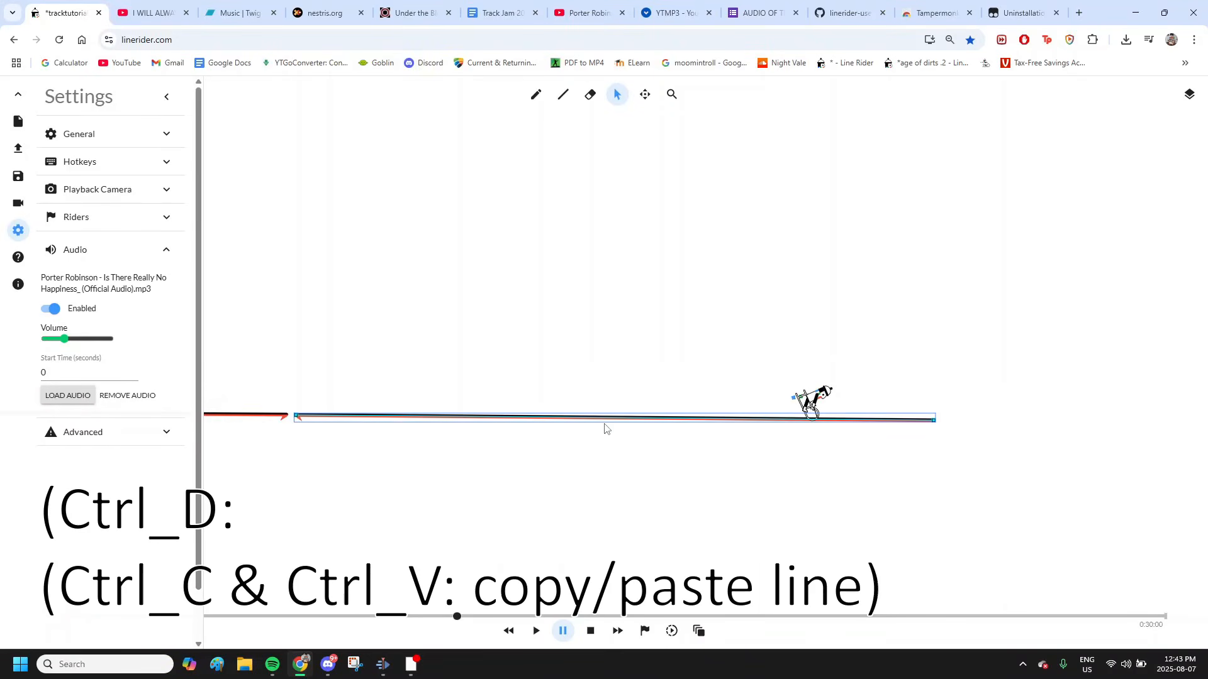
{"action": "key", "text": "ctrl+d"}
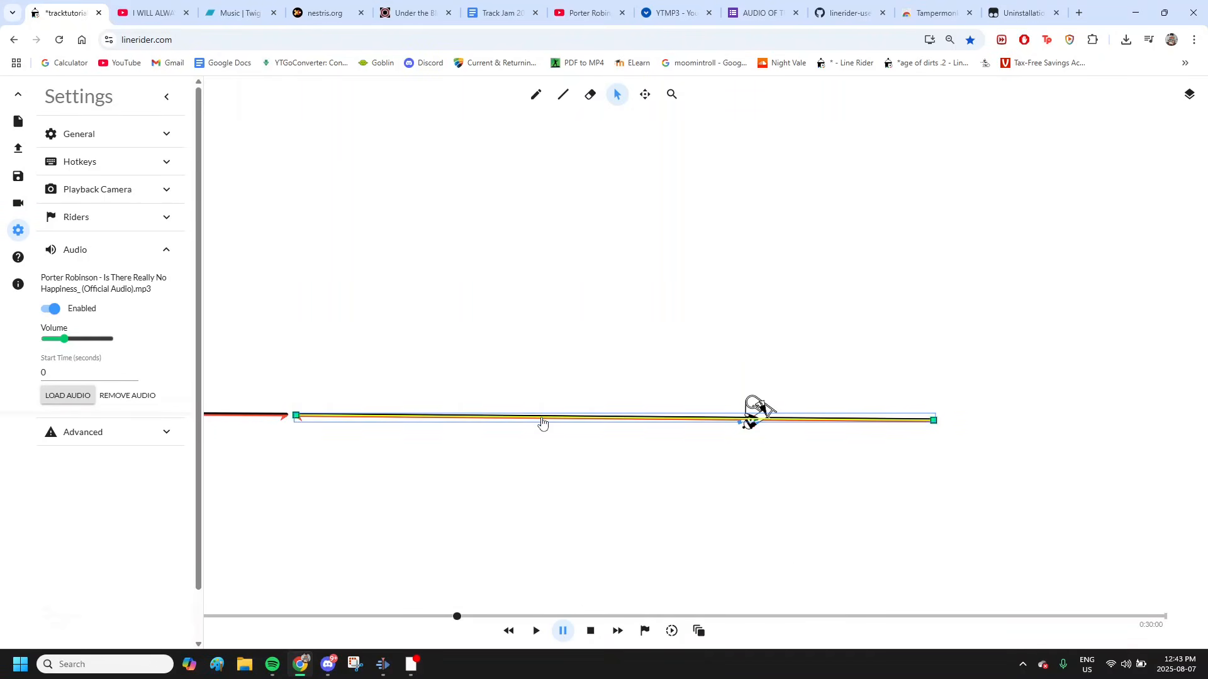
{"action": "left_click_drag", "start_coordinate": [543, 422], "coordinate": [542, 369]}
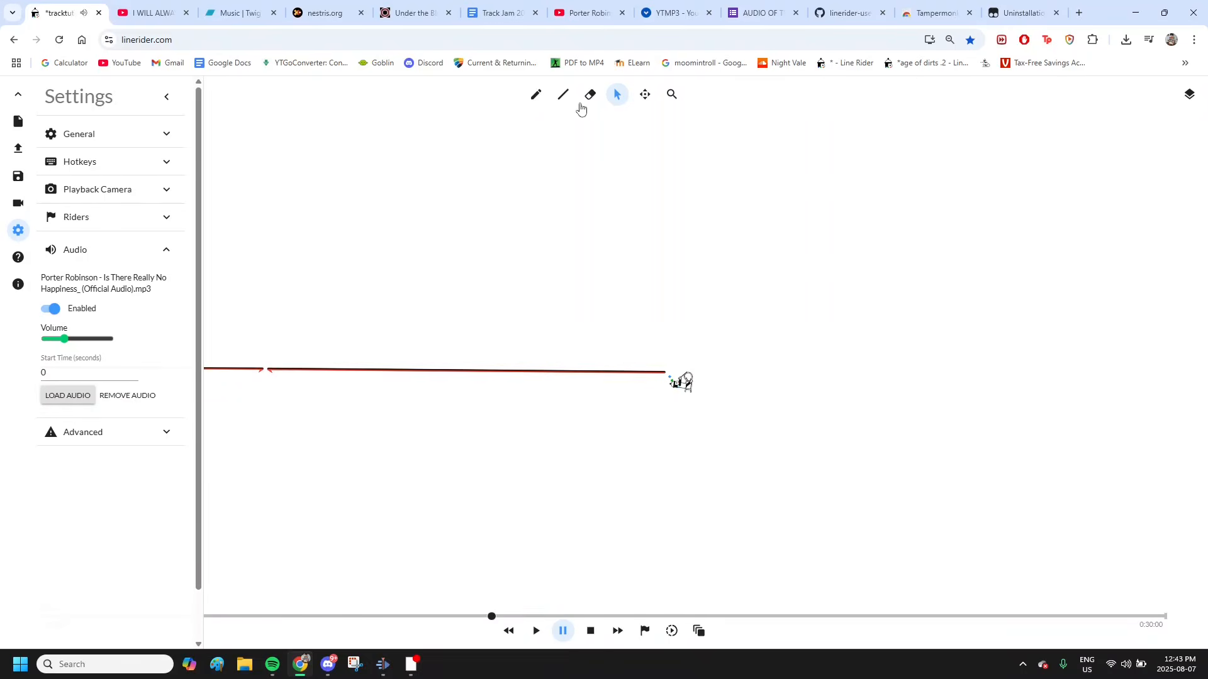
- Draw a small green scenery loop above the track with the Pencil tool and place four copies of it in a row
{"action": "left_click", "coordinate": [563, 94]}
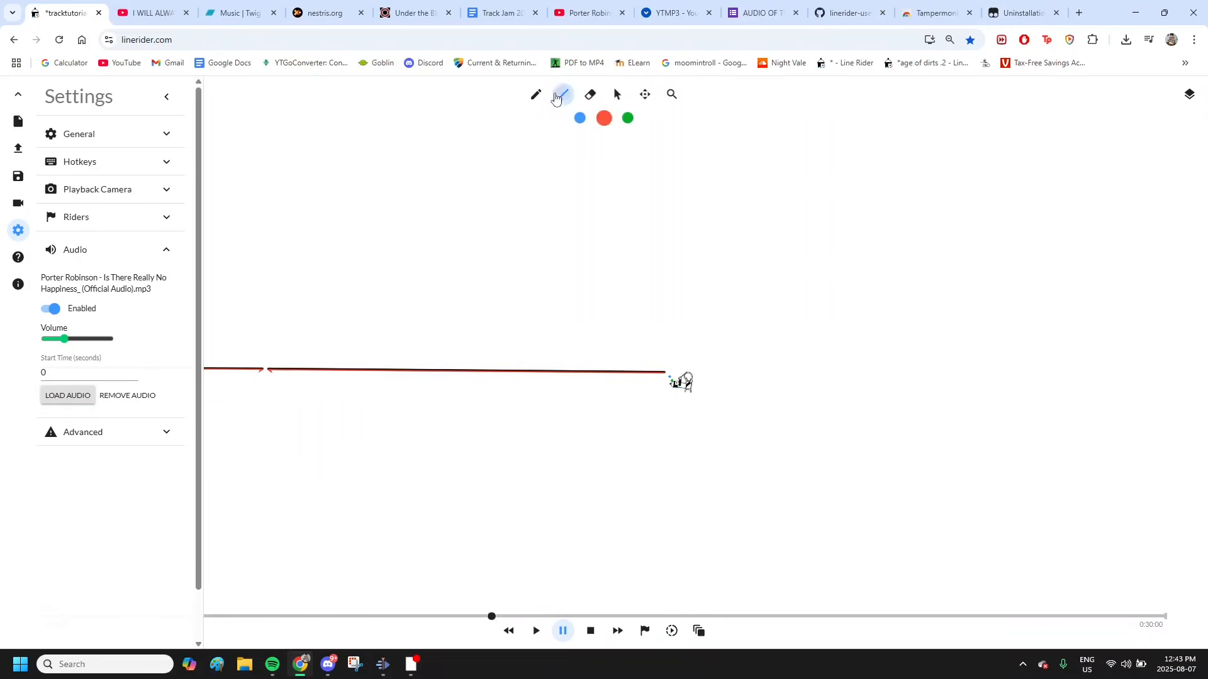
{"action": "left_click", "coordinate": [536, 95]}
{"action": "left_click", "coordinate": [628, 118]}
{"action": "left_click_drag", "start_coordinate": [551, 271], "coordinate": [544, 245]}
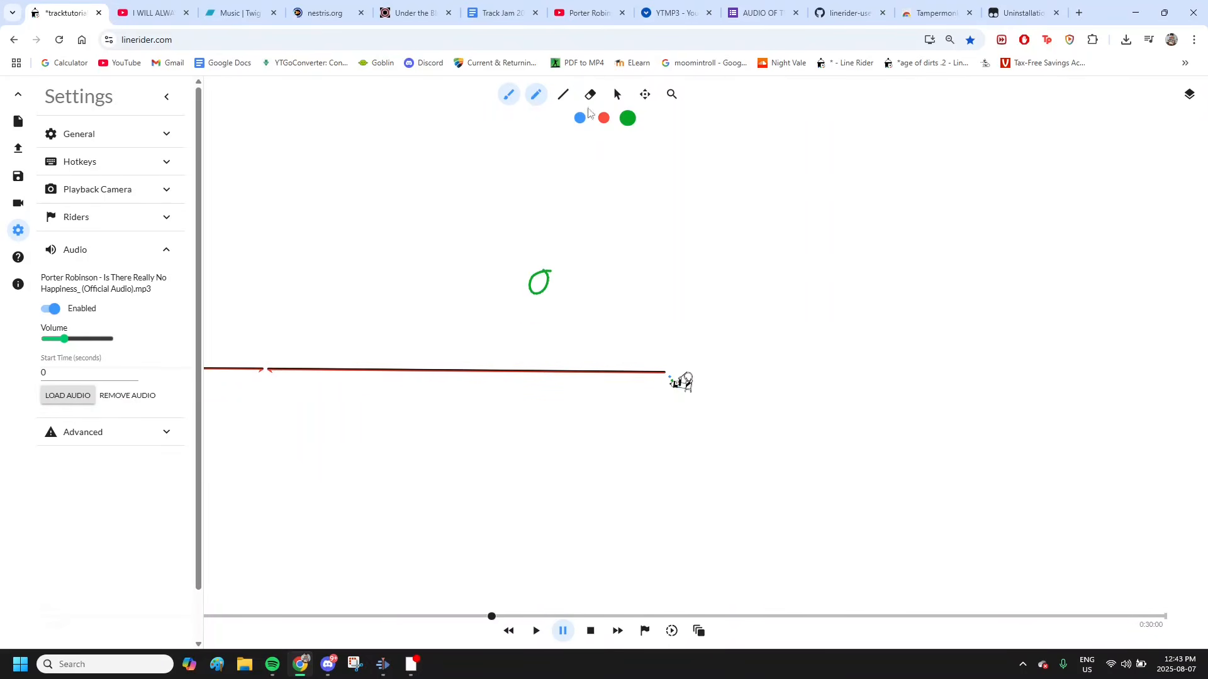
{"action": "left_click", "coordinate": [617, 94]}
{"action": "left_click_drag", "start_coordinate": [482, 217], "coordinate": [614, 323]}
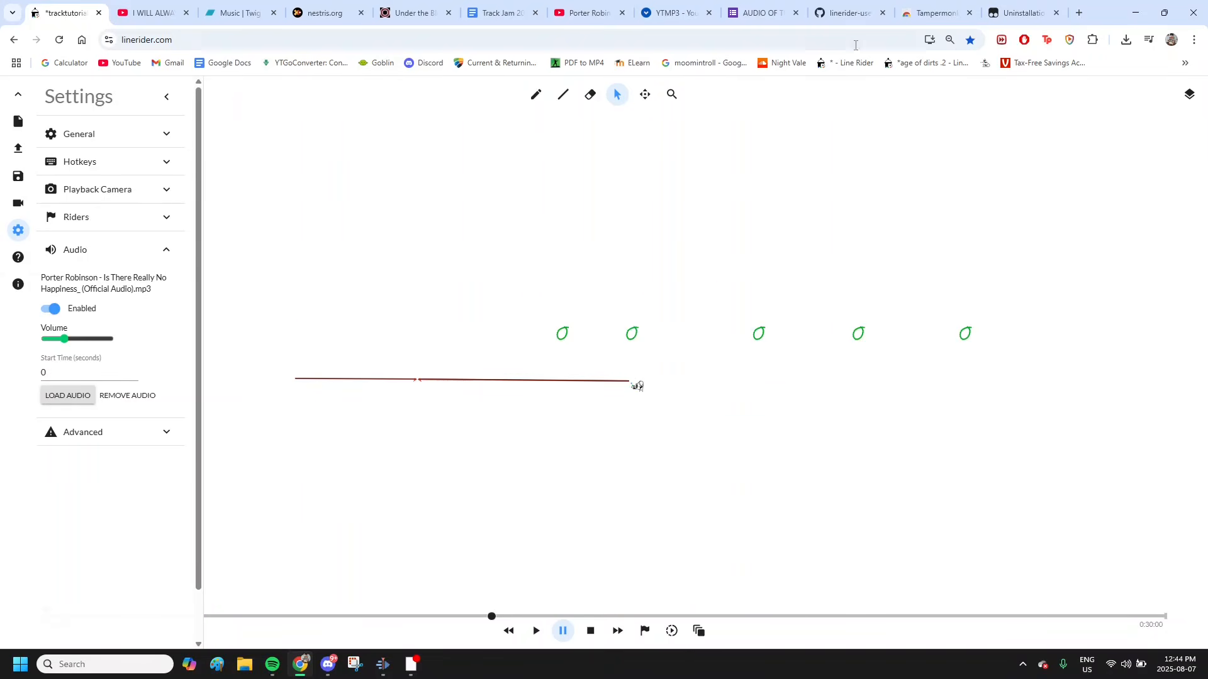
- Switch to the Tampermonkey website and install the Tampermonkey browser extension from its extension page
{"action": "left_click", "coordinate": [1003, 16]}
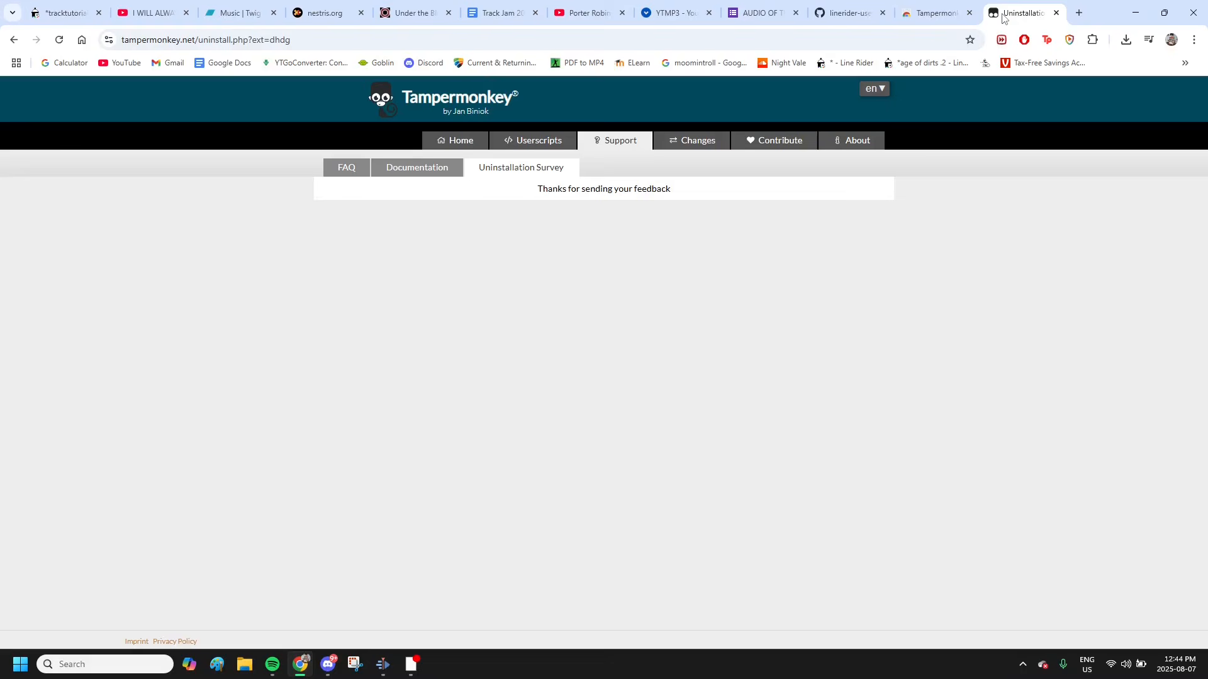
{"action": "left_click", "coordinate": [59, 40]}
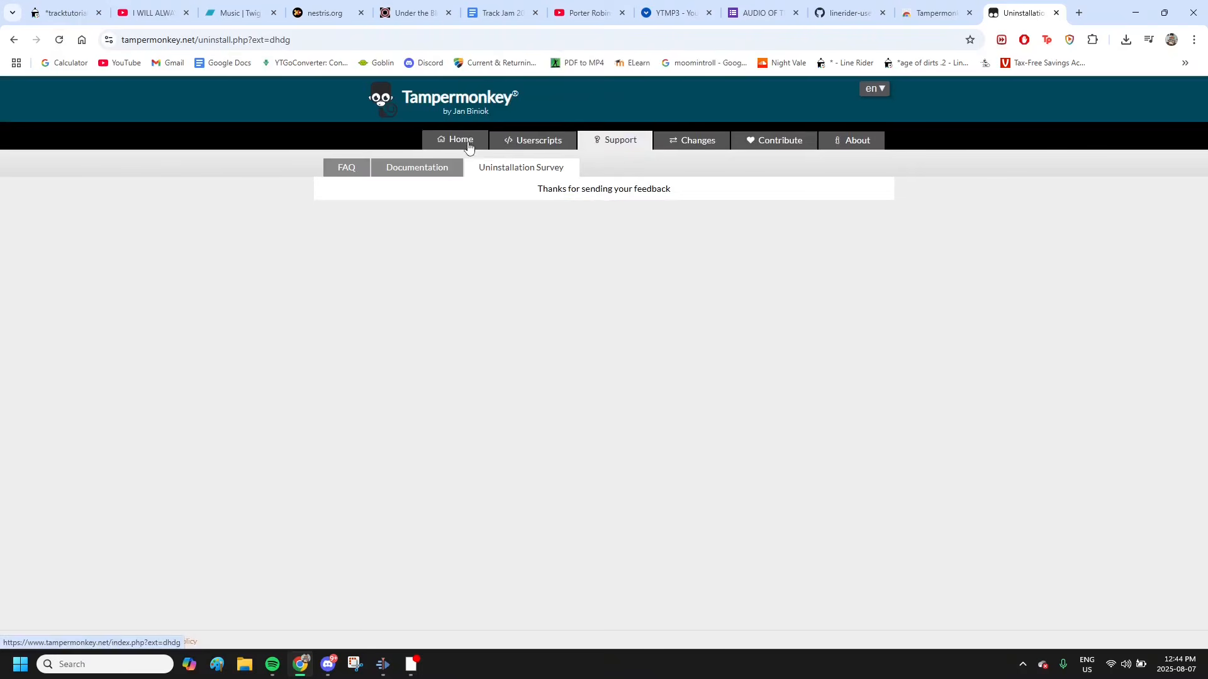
{"action": "left_click", "coordinate": [936, 13]}
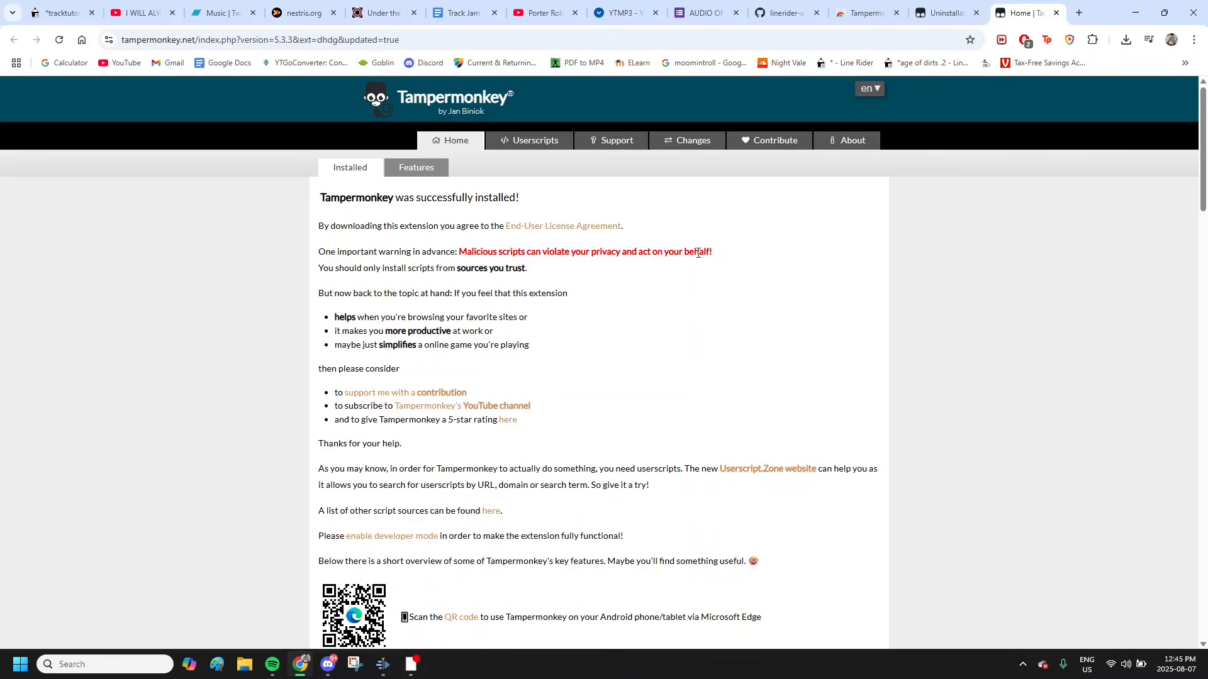
- Install the line-rider-command-editor.user.js mod from the linerider-userscript-mods GitHub repository and open line-rider-scenery-width-fix.user.js
{"action": "left_click", "coordinate": [780, 13]}
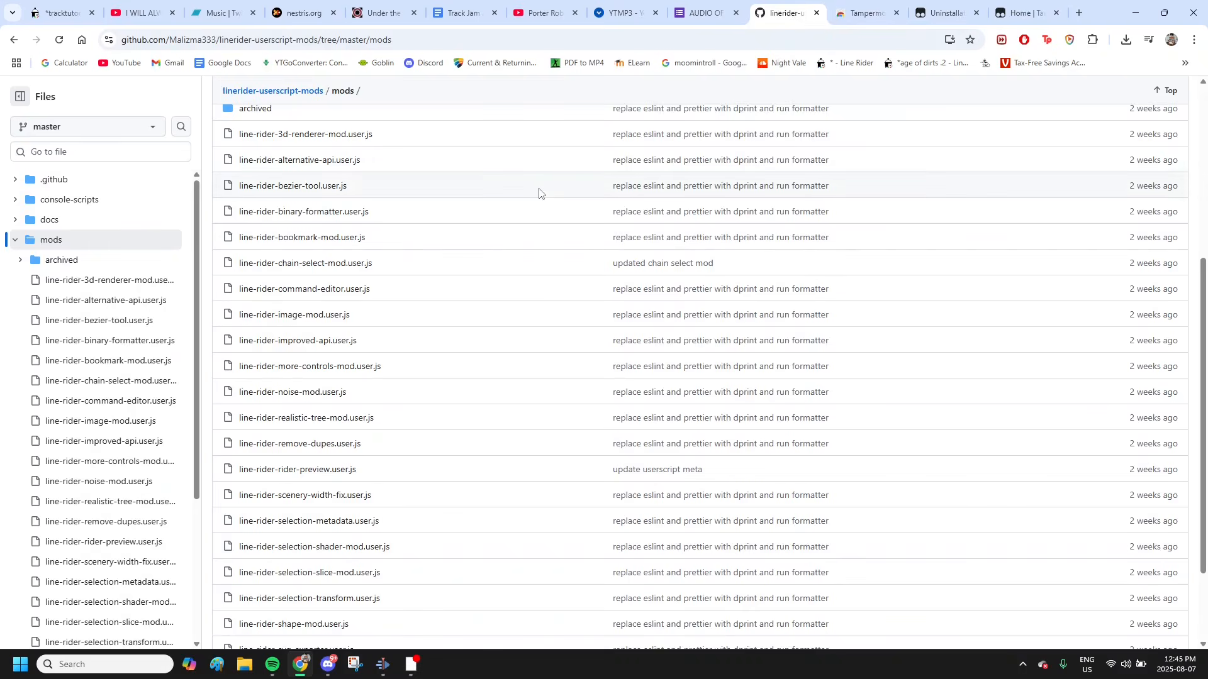
{"action": "scroll", "coordinate": [496, 254], "scroll_direction": "down", "scroll_amount": 5}
{"action": "scroll", "coordinate": [497, 253], "scroll_direction": "up", "scroll_amount": 3}
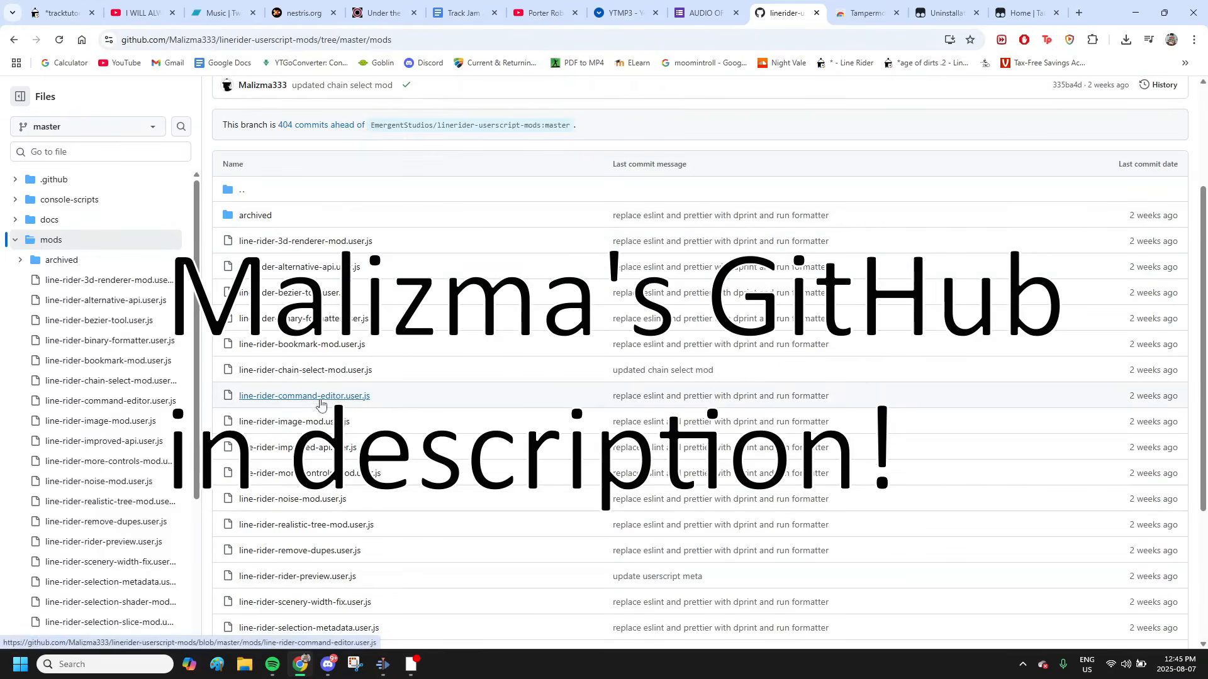
{"action": "left_click", "coordinate": [325, 396]}
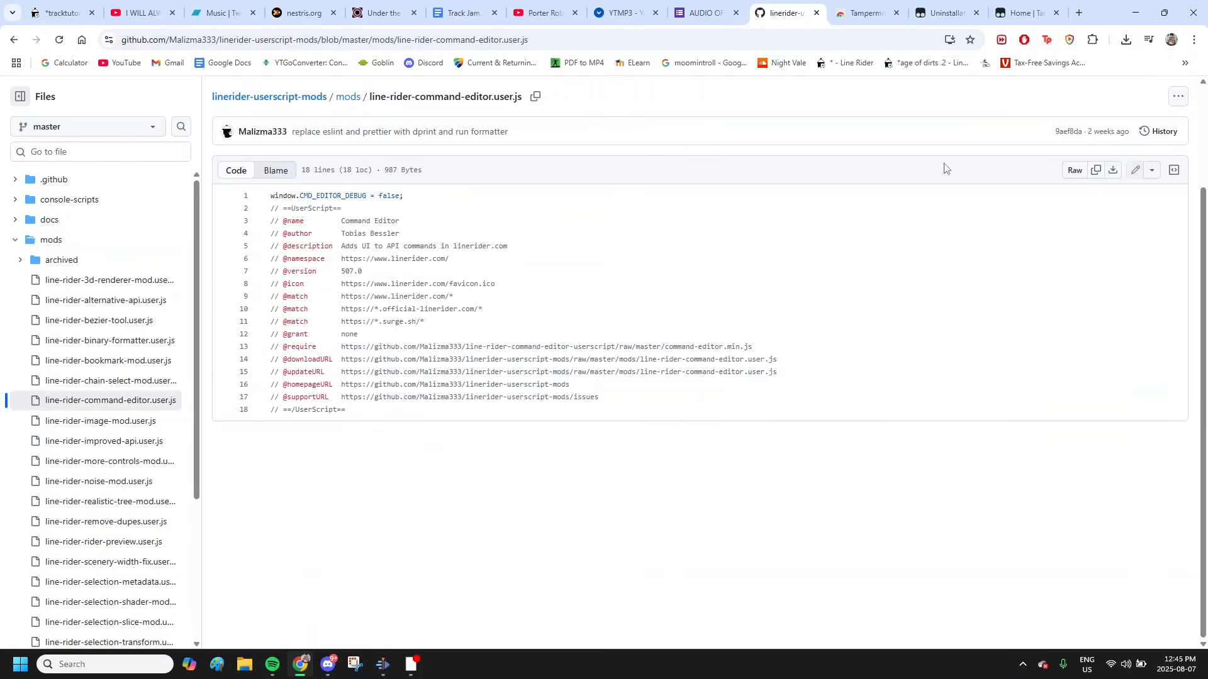
{"action": "left_click", "coordinate": [1076, 170]}
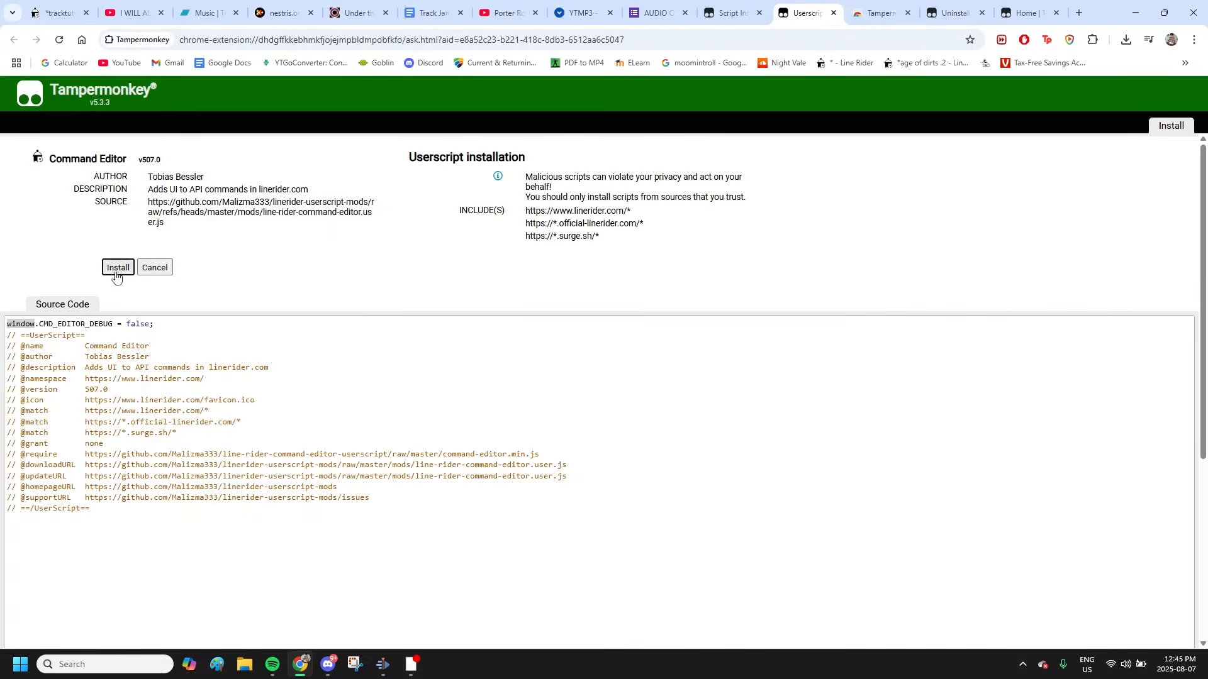
{"action": "left_click", "coordinate": [117, 272]}
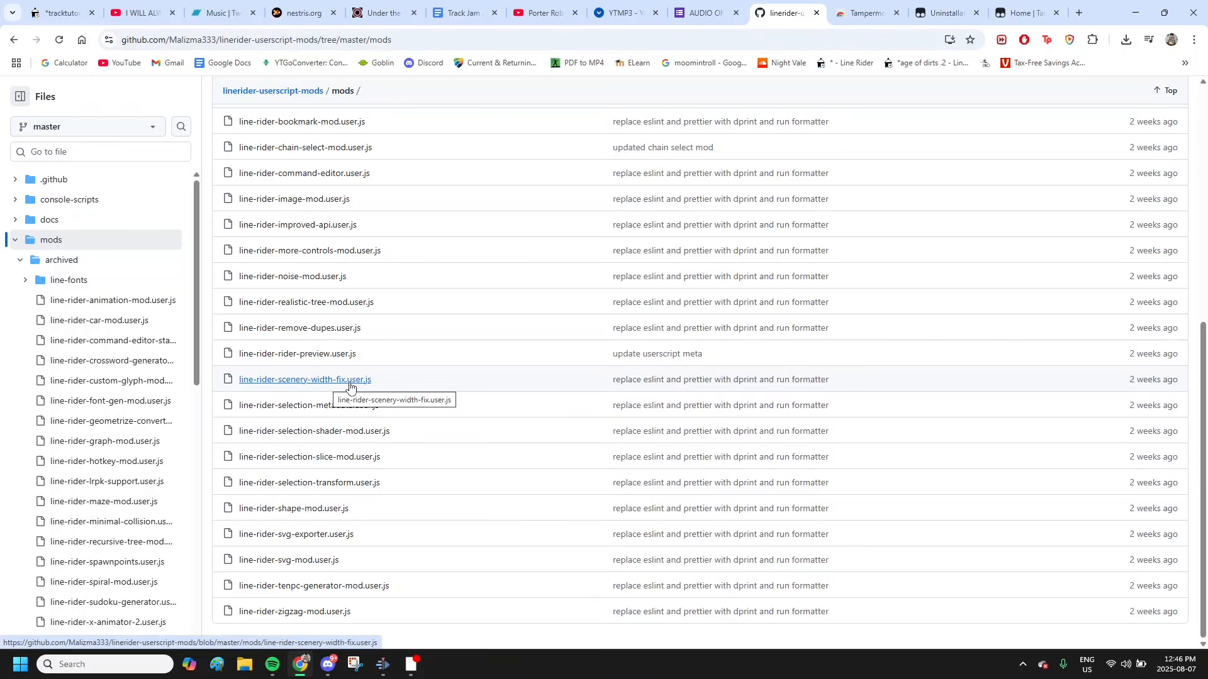
{"action": "left_click", "coordinate": [351, 381]}
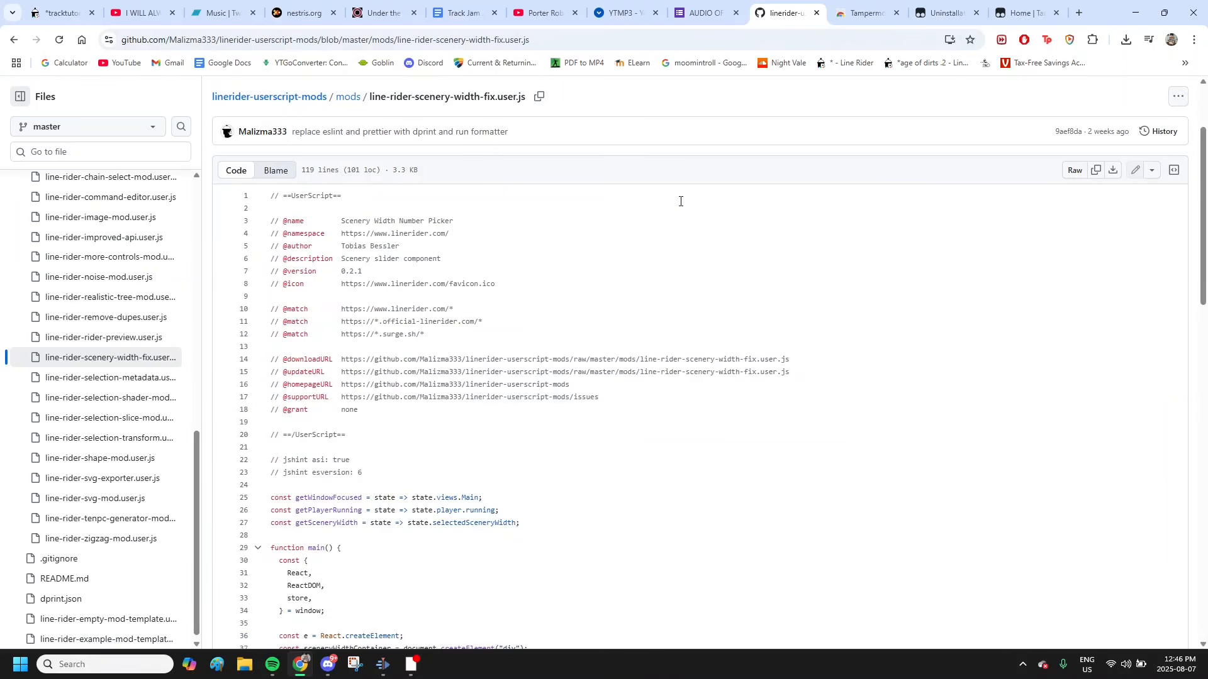
- Switch back to Line Rider, reload the site and load the saved tracktutorial track
{"action": "left_click", "coordinate": [61, 13]}
{"action": "left_click", "coordinate": [59, 40]}
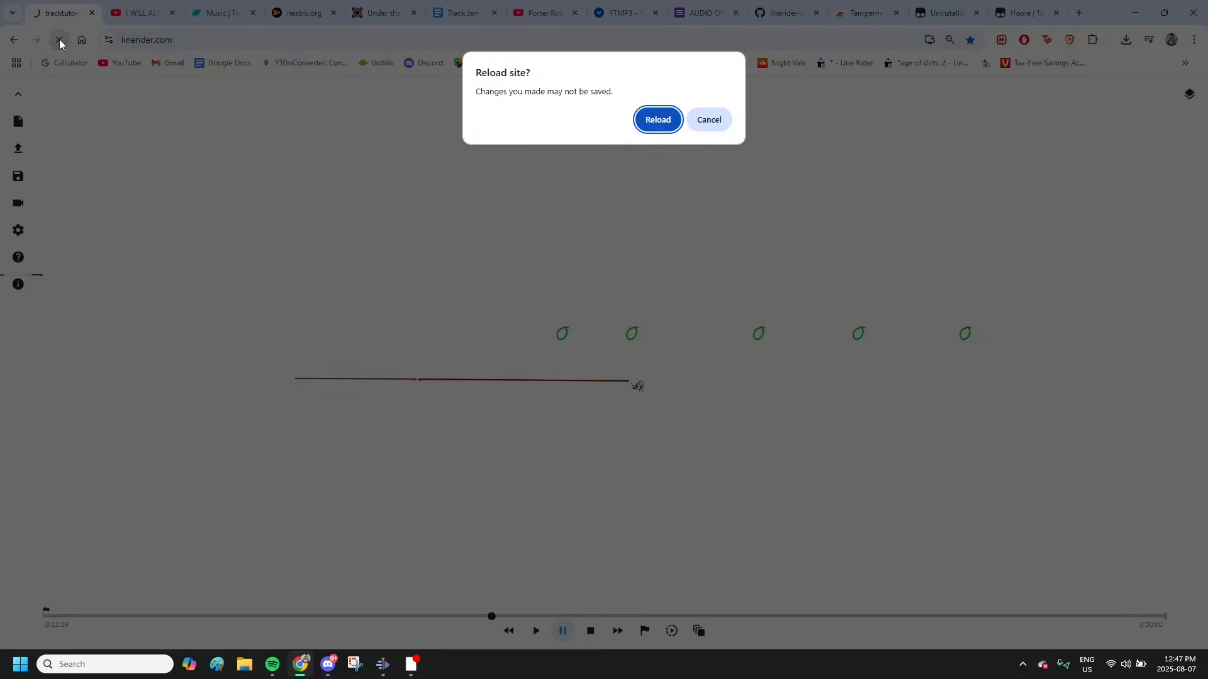
{"action": "left_click", "coordinate": [649, 123]}
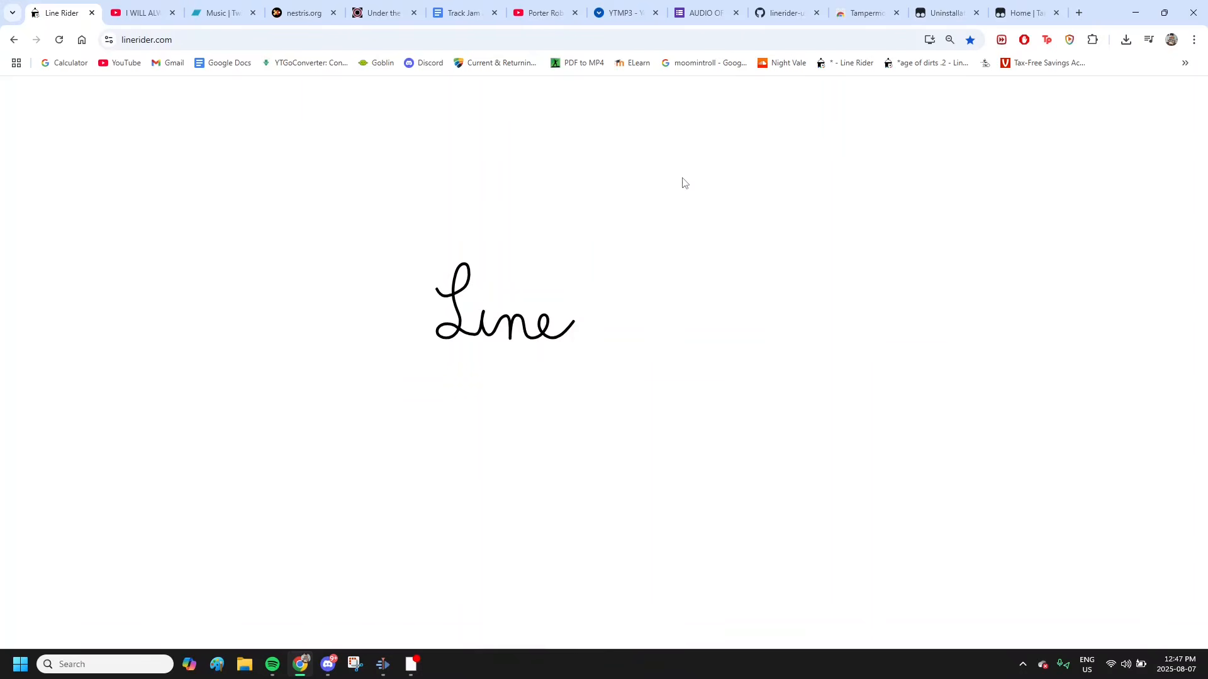
{"action": "left_click", "coordinate": [502, 454]}
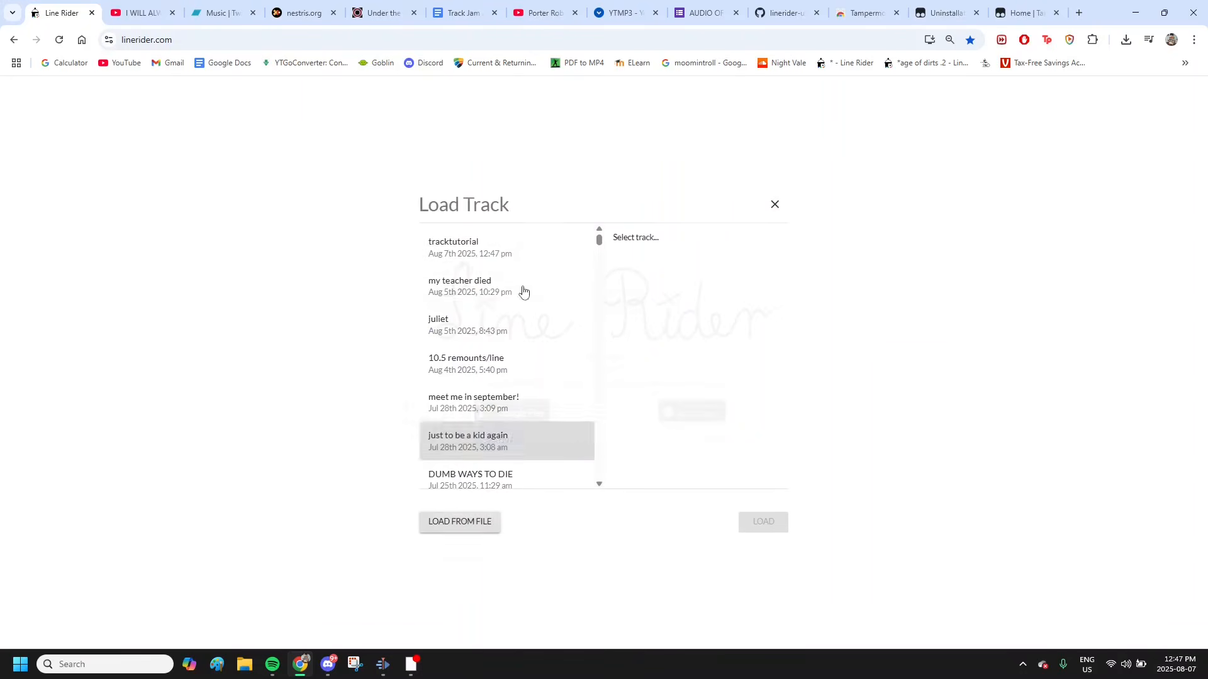
{"action": "left_click", "coordinate": [472, 255]}
{"action": "left_click", "coordinate": [742, 523]}
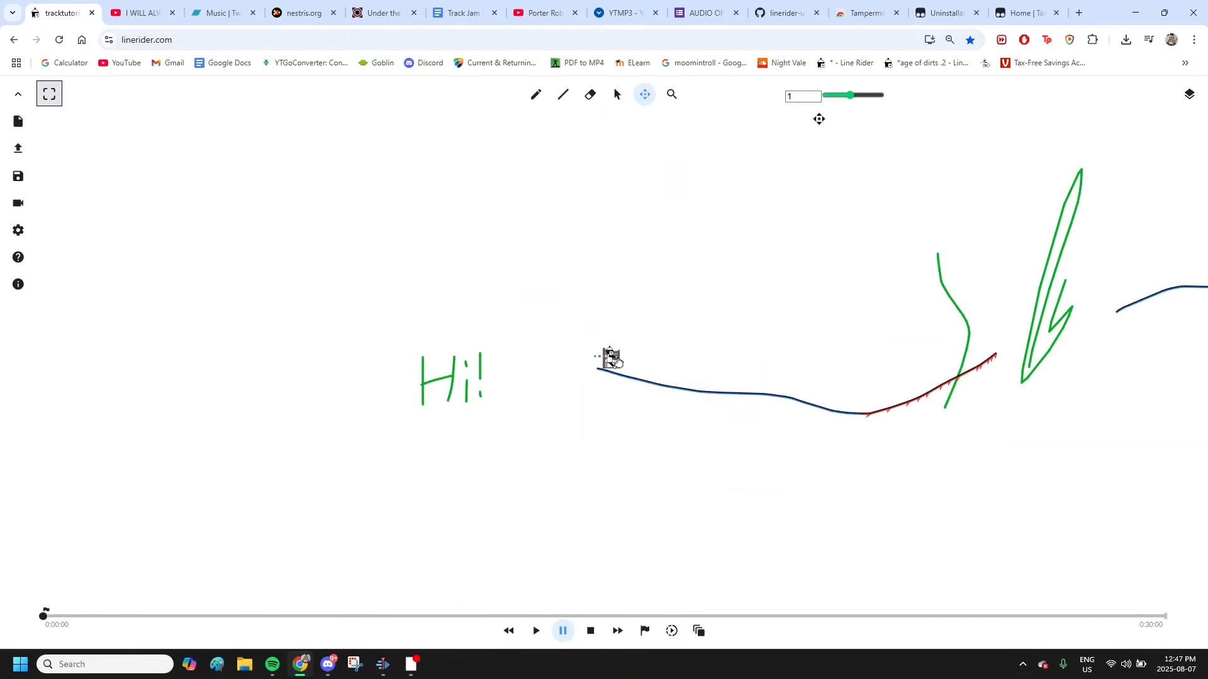
- Expand the Command Editor to view its settings, collapse it, and look at the scenery width control
{"action": "left_click", "coordinate": [50, 94]}
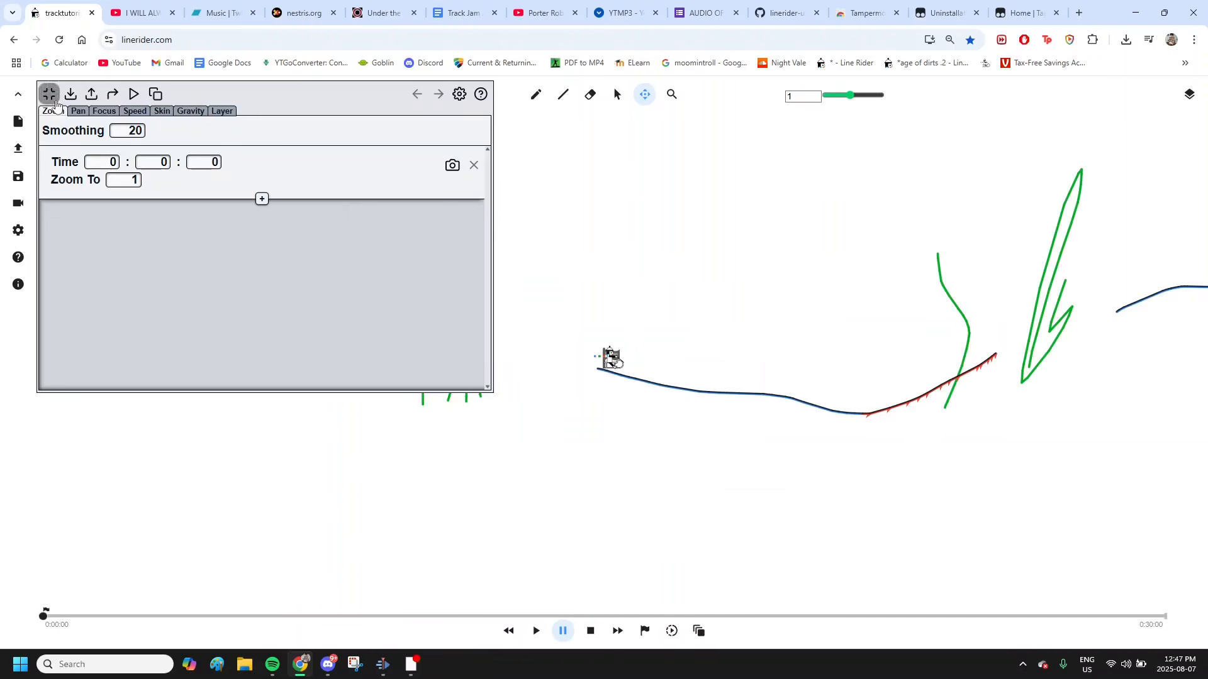
{"action": "left_click_drag", "start_coordinate": [800, 97], "coordinate": [757, 99]}
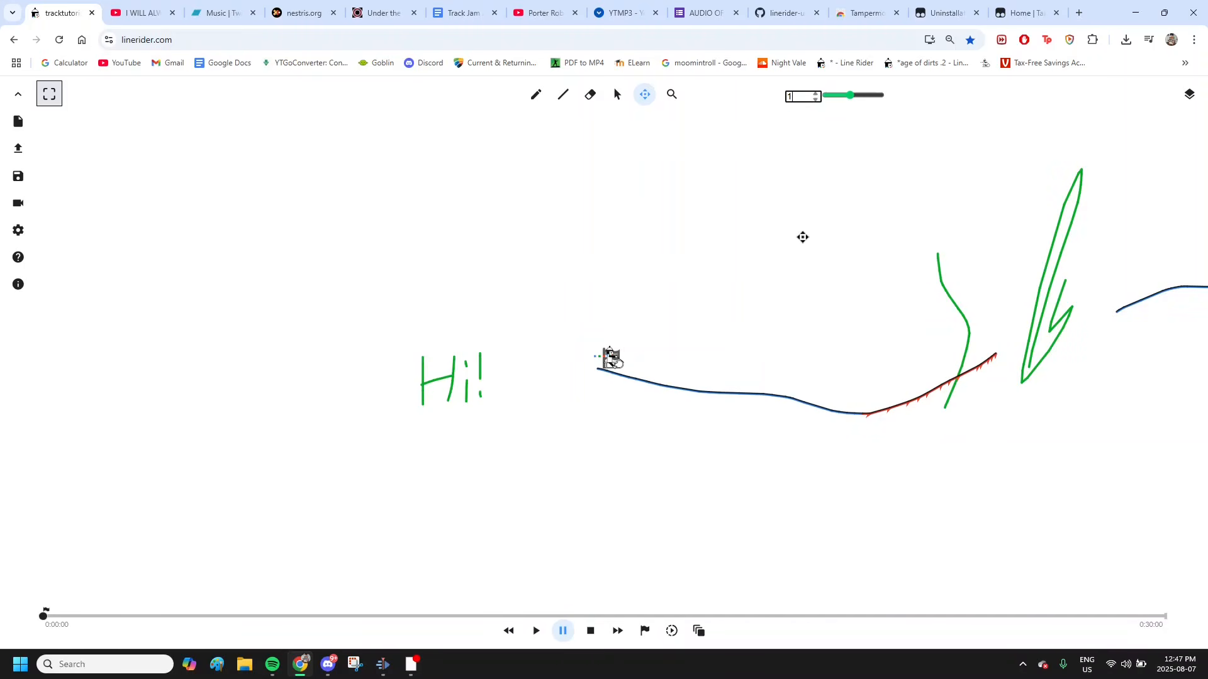
{"action": "scroll", "coordinate": [803, 237], "scroll_direction": "up", "scroll_amount": 3}
{"action": "scroll", "coordinate": [803, 238], "scroll_direction": "right", "scroll_amount": 6}
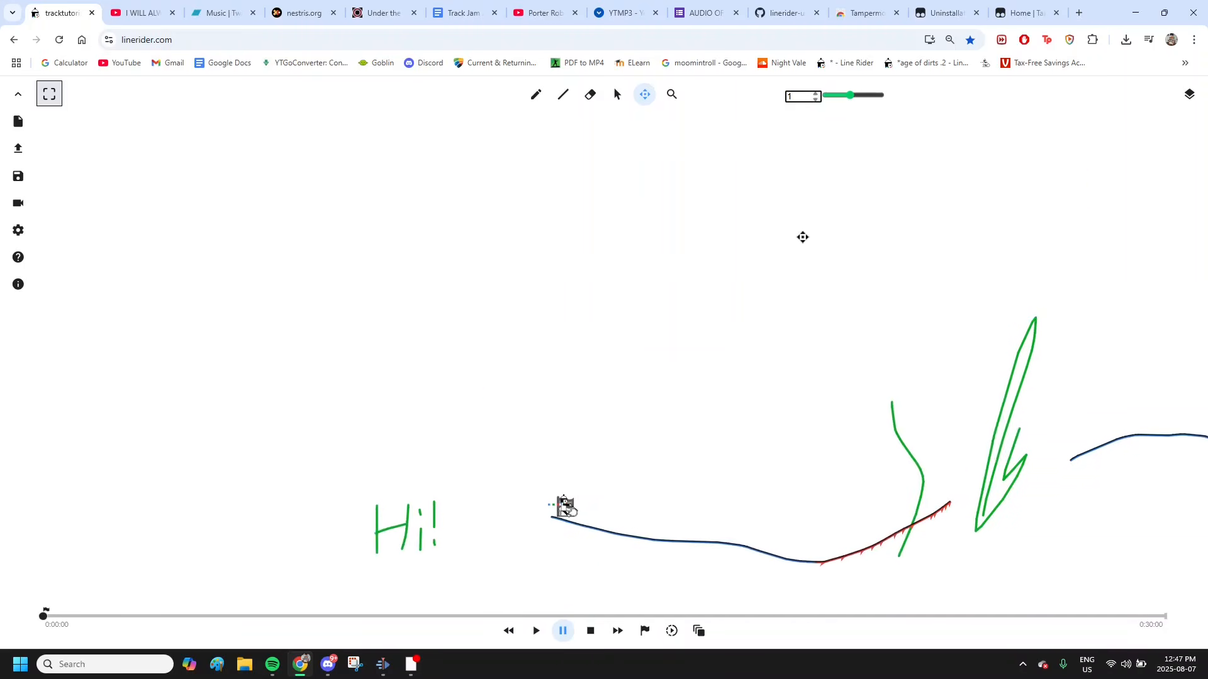
- Draw a small green scenery squiggle with the Pencil tool at width .5 beside the tall green spike
{"action": "left_click", "coordinate": [535, 95]}
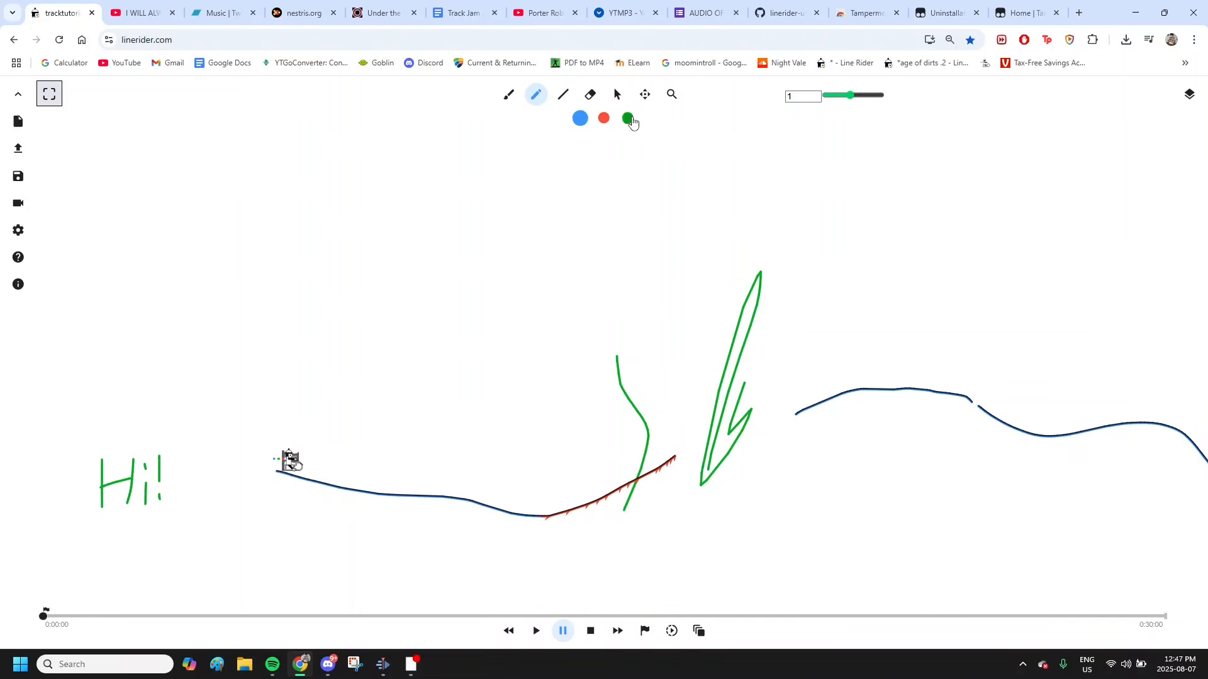
{"action": "left_click", "coordinate": [628, 118]}
{"action": "double_click", "coordinate": [793, 97]}
{"action": "type", "text": "5"}
{"action": "scroll", "coordinate": [825, 326], "scroll_direction": "up", "scroll_amount": 5}
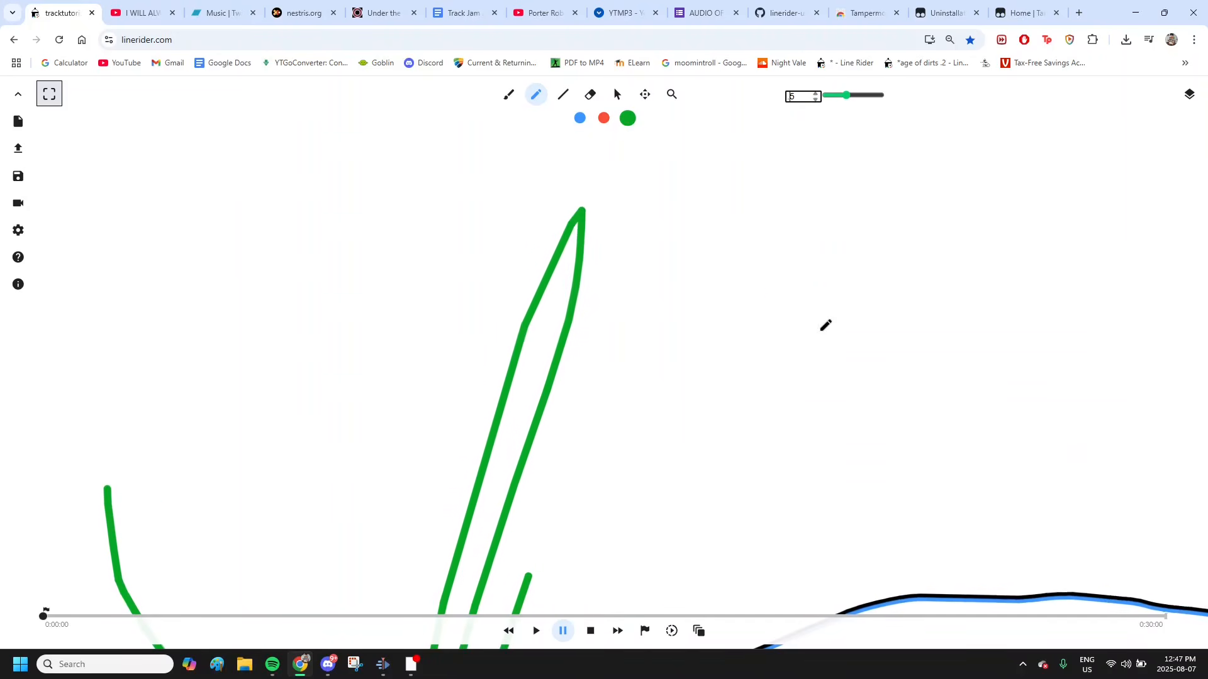
{"action": "mouse_move", "coordinate": [726, 442]}
{"action": "left_mouse_down"}
{"action": "mouse_move", "coordinate": [770, 395]}
{"action": "mouse_move", "coordinate": [737, 419]}
{"action": "mouse_move", "coordinate": [670, 353]}
{"action": "left_mouse_up"}
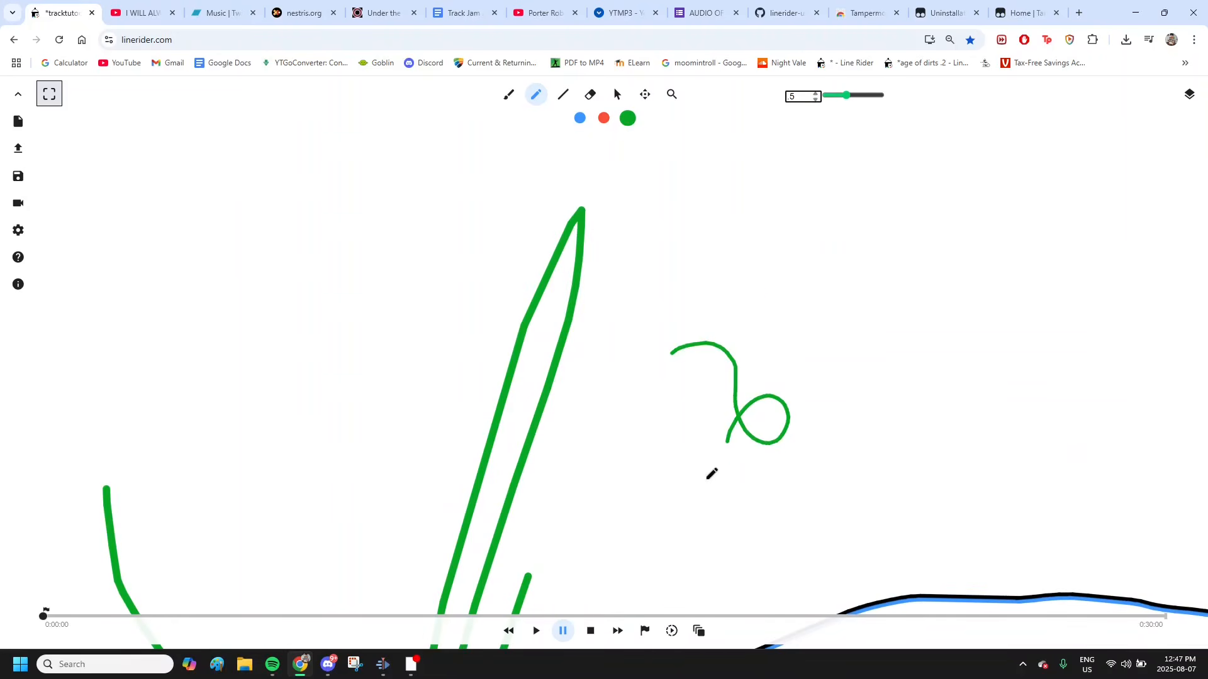
- Set the scenery width to 362 and activate the Line tool
{"action": "scroll", "coordinate": [809, 158], "scroll_direction": "up", "scroll_amount": 1}
{"action": "scroll", "coordinate": [809, 158], "scroll_direction": "right", "scroll_amount": 2}
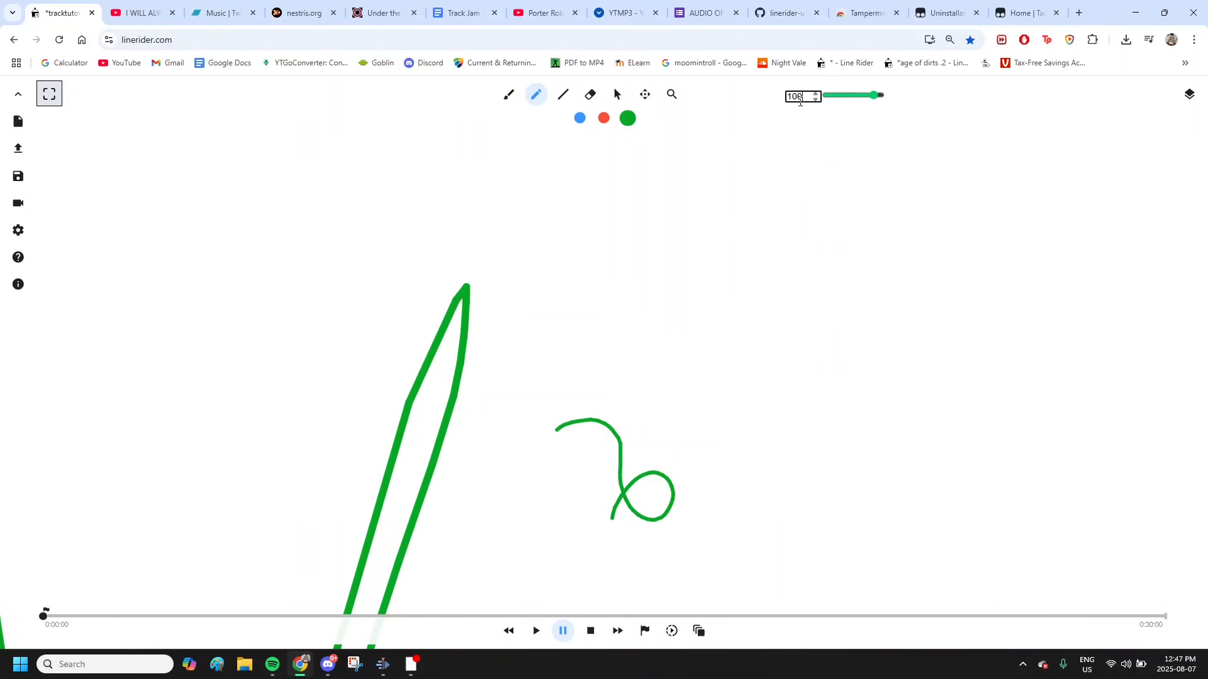
{"action": "key", "text": "BackSpace"}
{"action": "key", "text": "BackSpace"}
{"action": "key", "text": "BackSpace"}
{"action": "scroll", "coordinate": [805, 103], "scroll_direction": "right", "scroll_amount": 1}
{"action": "scroll", "coordinate": [806, 104], "scroll_direction": "down", "scroll_amount": 6}
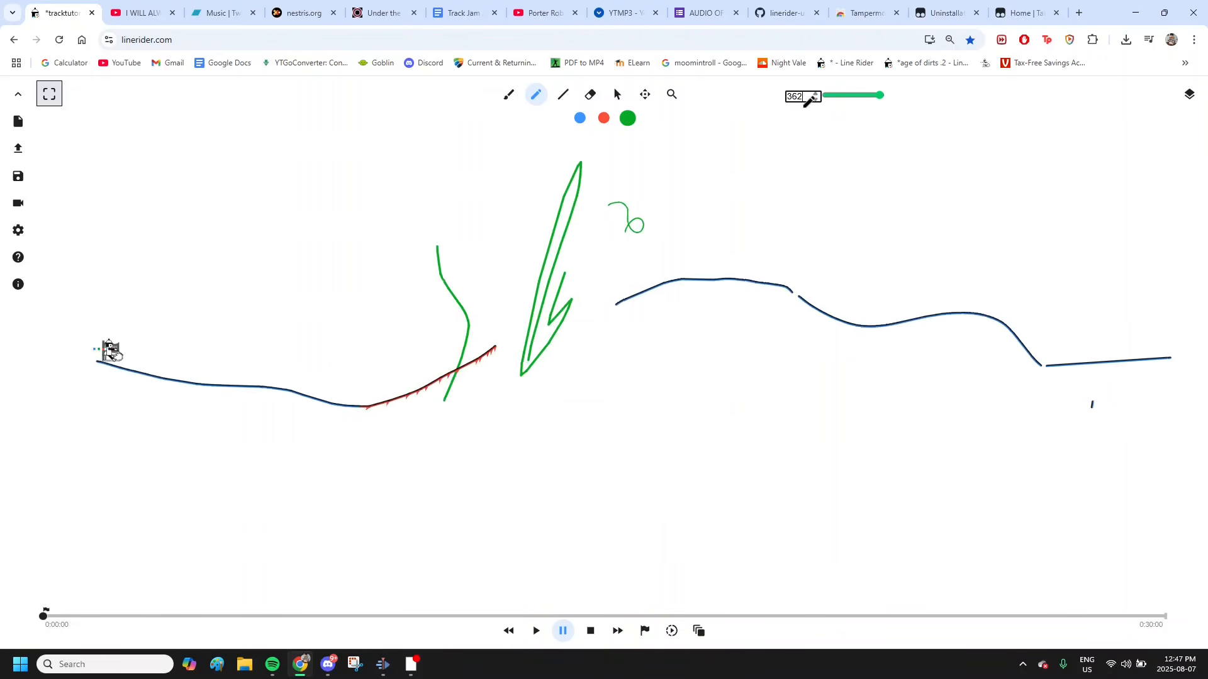
{"action": "left_click", "coordinate": [562, 99]}
- Show the track's layers, add eight new layers above Base Layer and leave layer editing
{"action": "left_click", "coordinate": [1189, 94]}
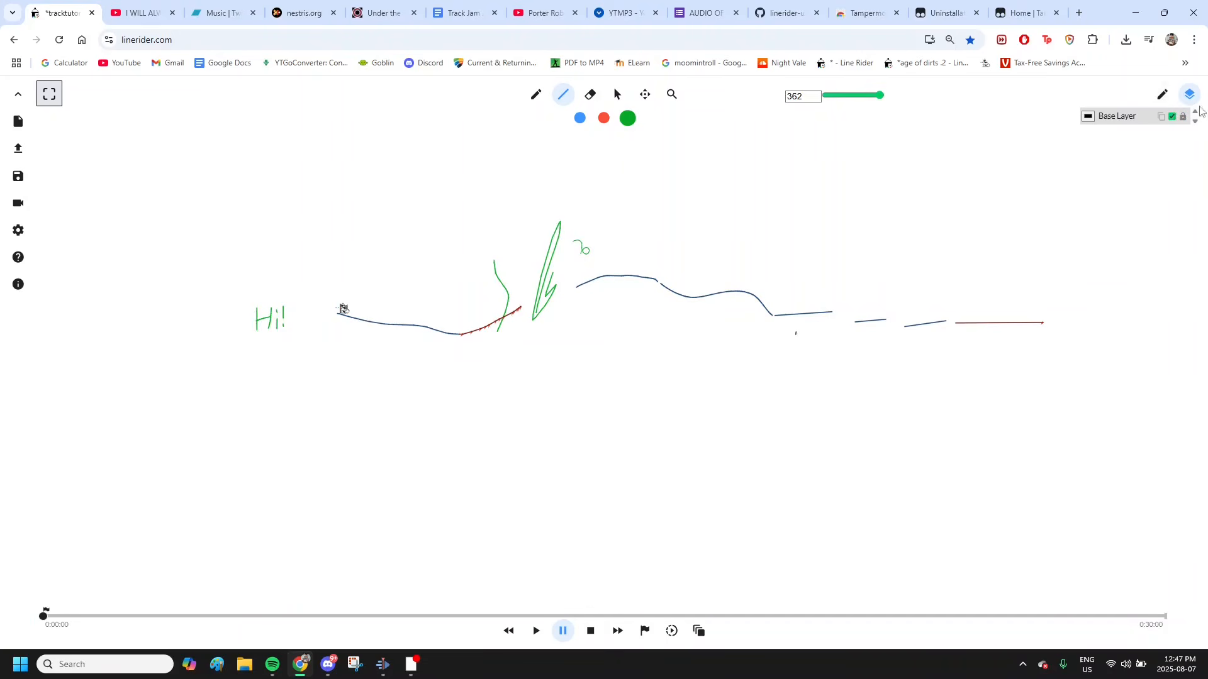
{"action": "left_click", "coordinate": [1162, 95]}
{"action": "left_click", "coordinate": [1140, 94]}
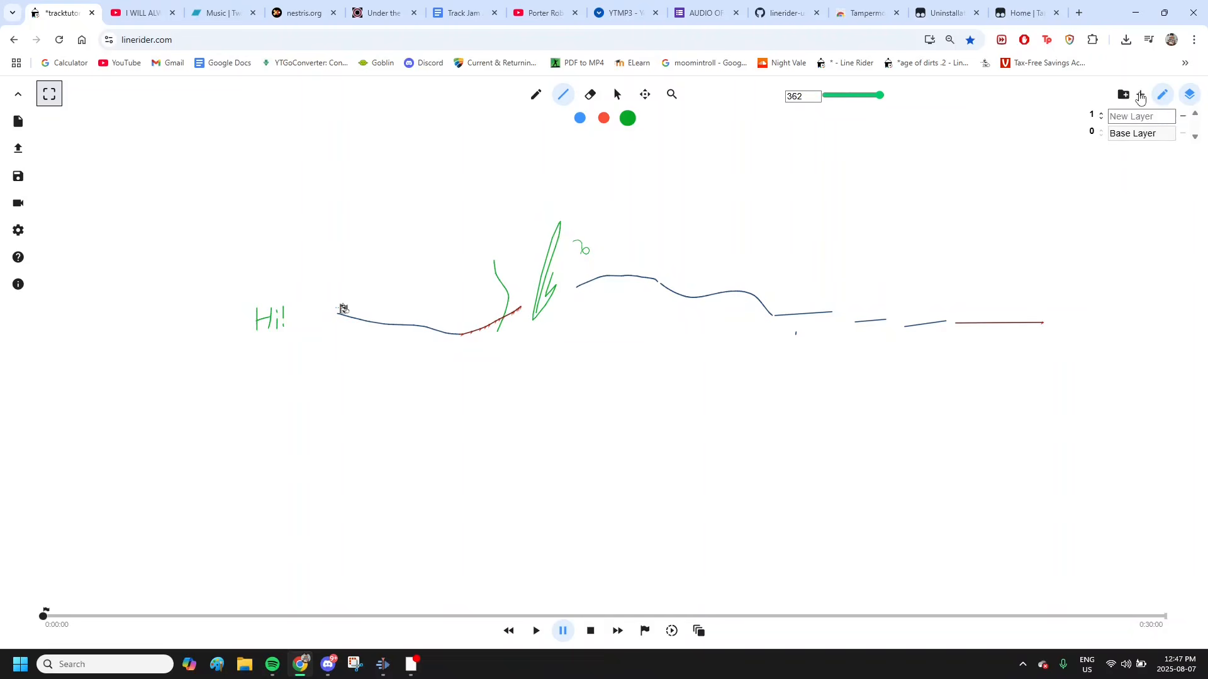
{"action": "left_click", "coordinate": [1140, 95]}
{"action": "left_click", "coordinate": [1139, 95]}
{"action": "left_click", "coordinate": [1140, 95]}
{"action": "left_click", "coordinate": [1140, 95]}
{"action": "left_click", "coordinate": [1139, 94]}
{"action": "left_click", "coordinate": [1140, 95]}
{"action": "left_click", "coordinate": [1139, 94]}
{"action": "left_click", "coordinate": [1156, 96]}
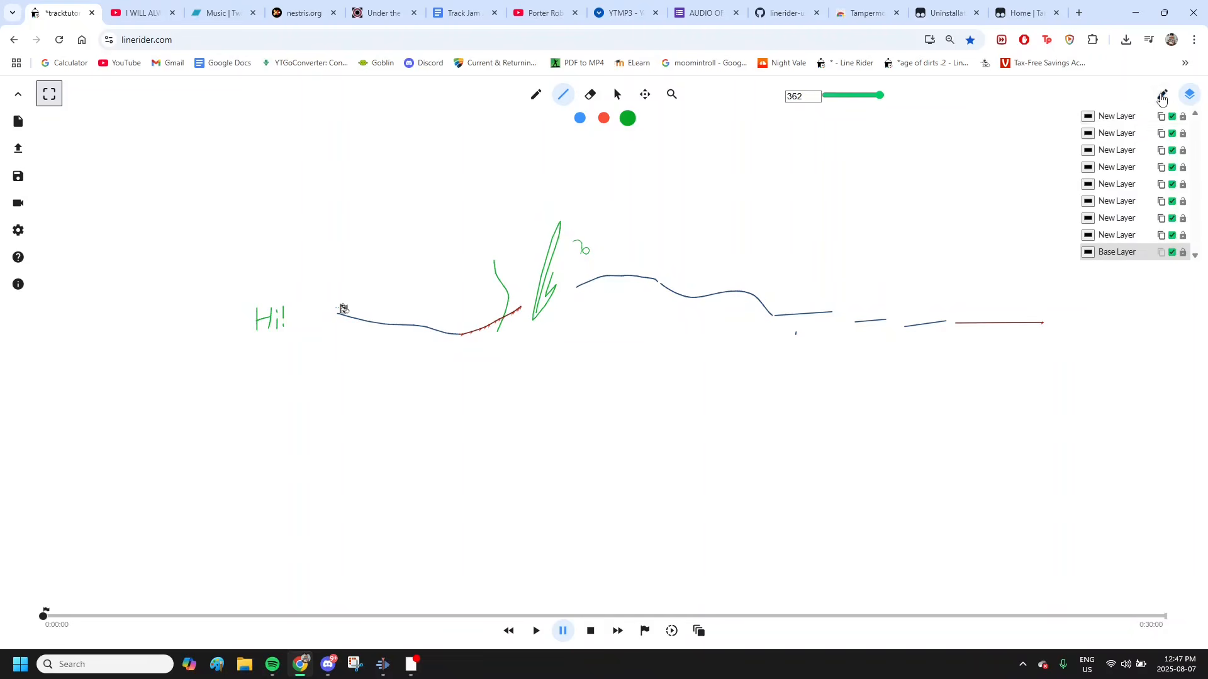
- Select the new layer directly above Base Layer and set its color to light pink, RGB 253, 165, 165
{"action": "left_click", "coordinate": [1089, 235]}
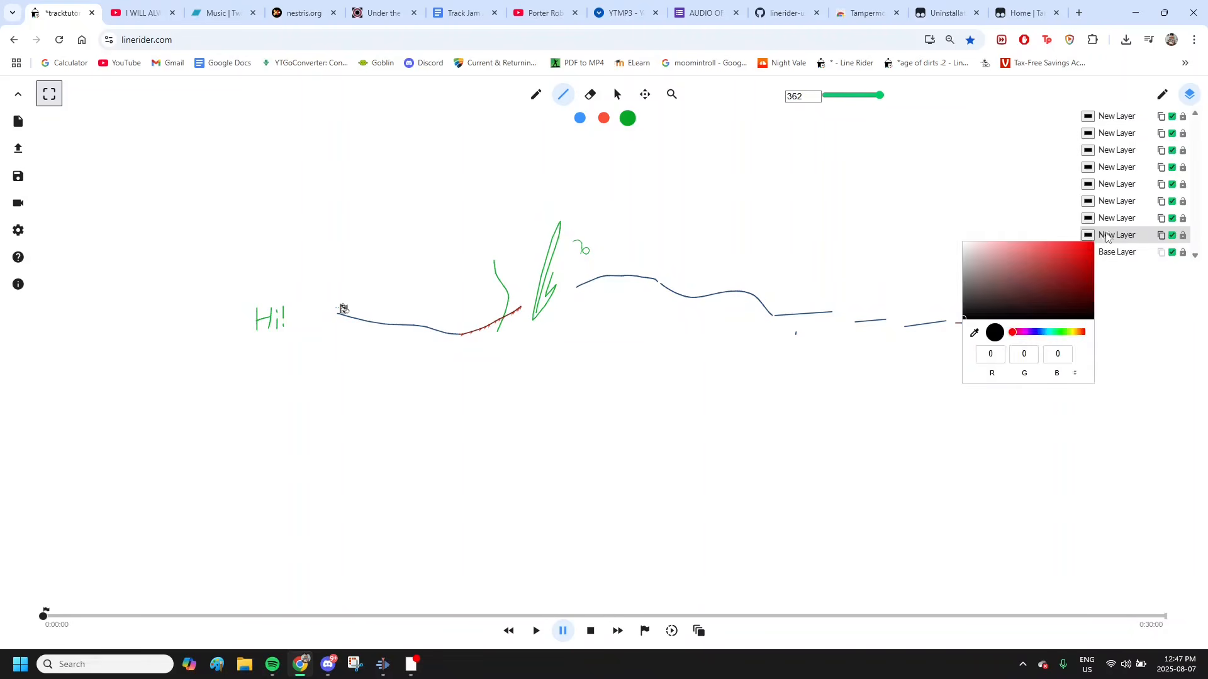
{"action": "left_click", "coordinate": [1088, 235]}
{"action": "left_click", "coordinate": [1089, 235]}
{"action": "left_click", "coordinate": [1056, 257]}
{"action": "left_click_drag", "start_coordinate": [1053, 254], "coordinate": [1010, 243]}
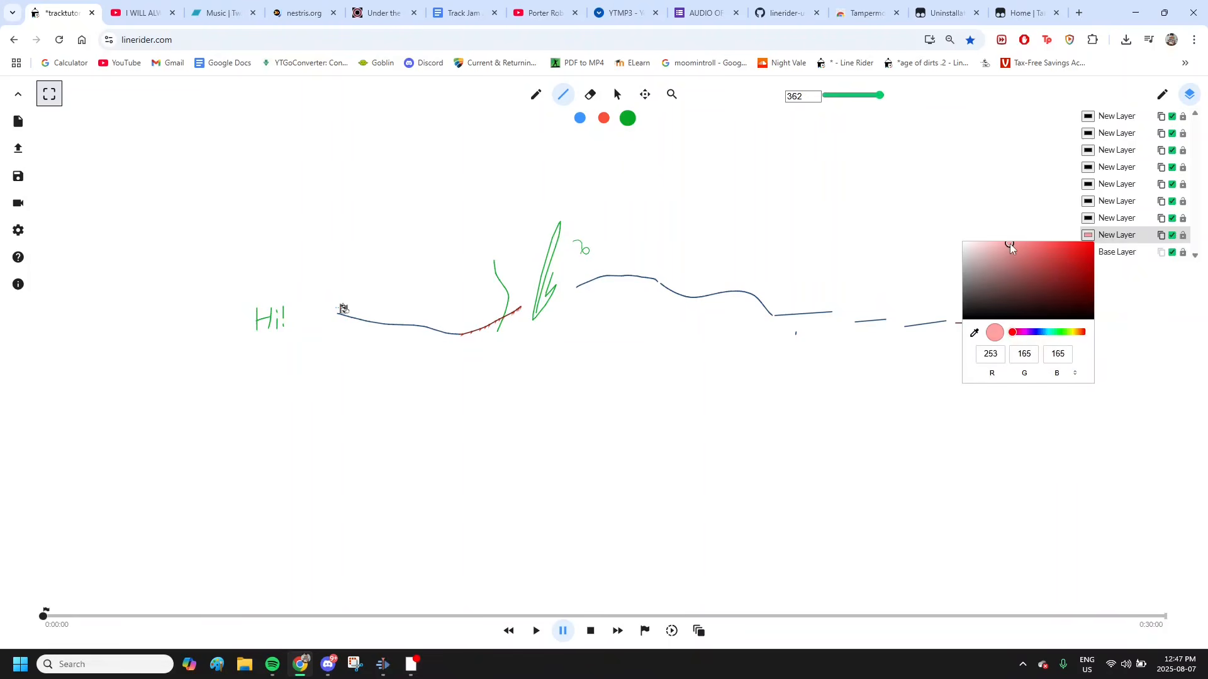
- Draw a wide, nearly horizontal scenery line on the pink layer, over the far red track lines and small green loops
{"action": "scroll", "coordinate": [828, 240], "scroll_direction": "right", "scroll_amount": 5}
{"action": "scroll", "coordinate": [746, 221], "scroll_direction": "right", "scroll_amount": 3}
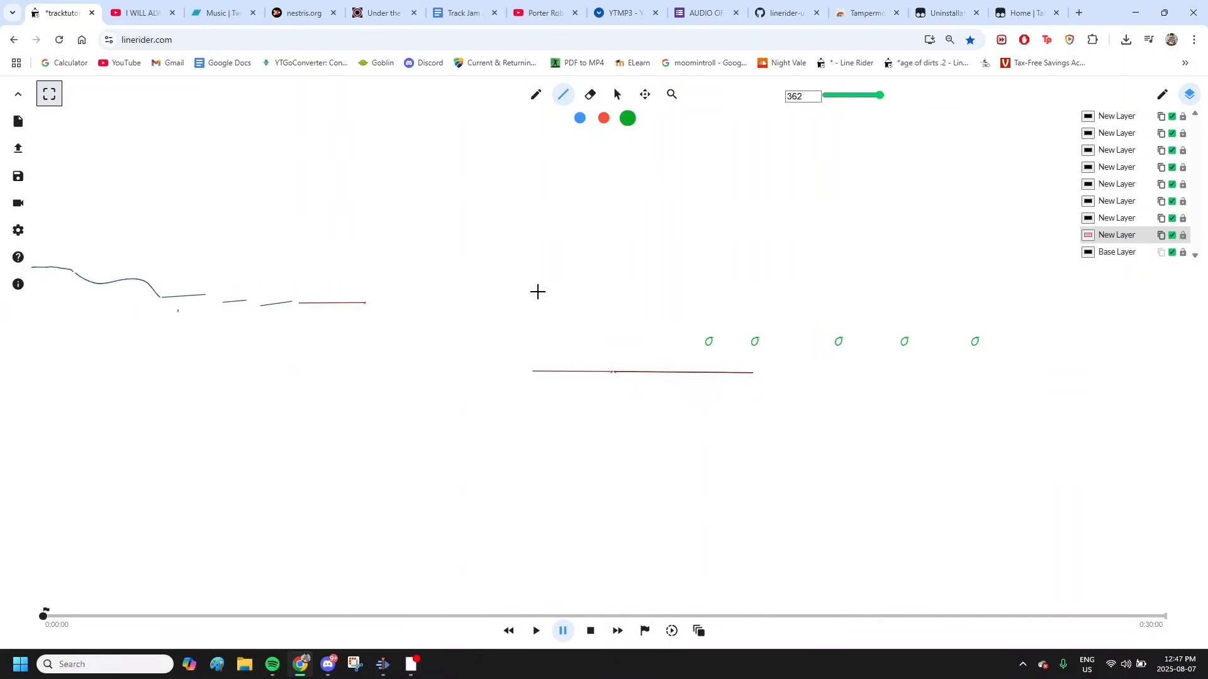
{"action": "left_click_drag", "start_coordinate": [544, 263], "coordinate": [942, 268]}
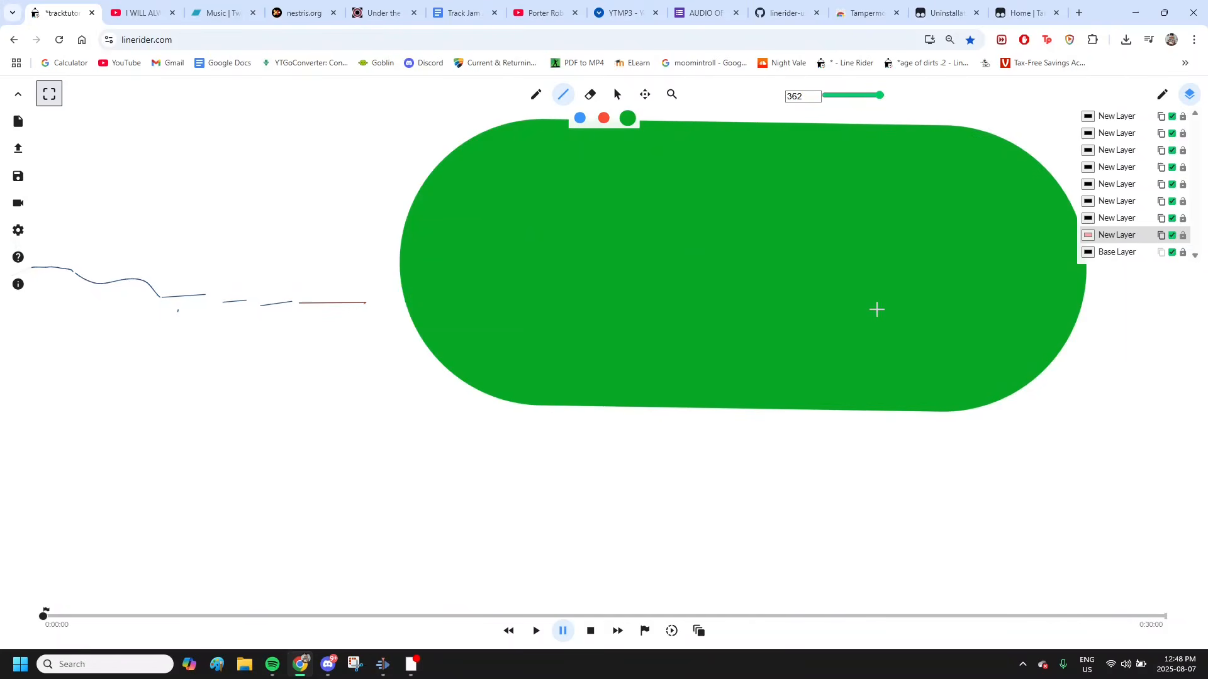
{"action": "scroll", "coordinate": [752, 366], "scroll_direction": "left", "scroll_amount": 4}
{"action": "scroll", "coordinate": [752, 366], "scroll_direction": "up", "scroll_amount": 2}
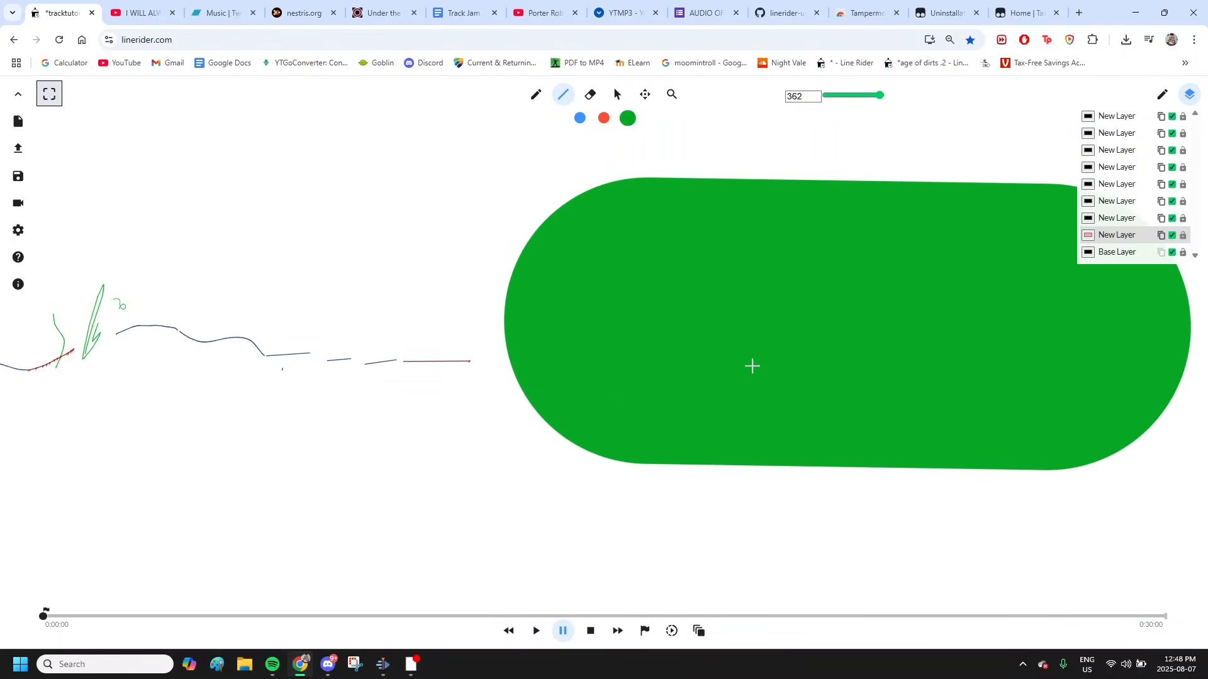
{"action": "key", "text": "ctrl+p"}
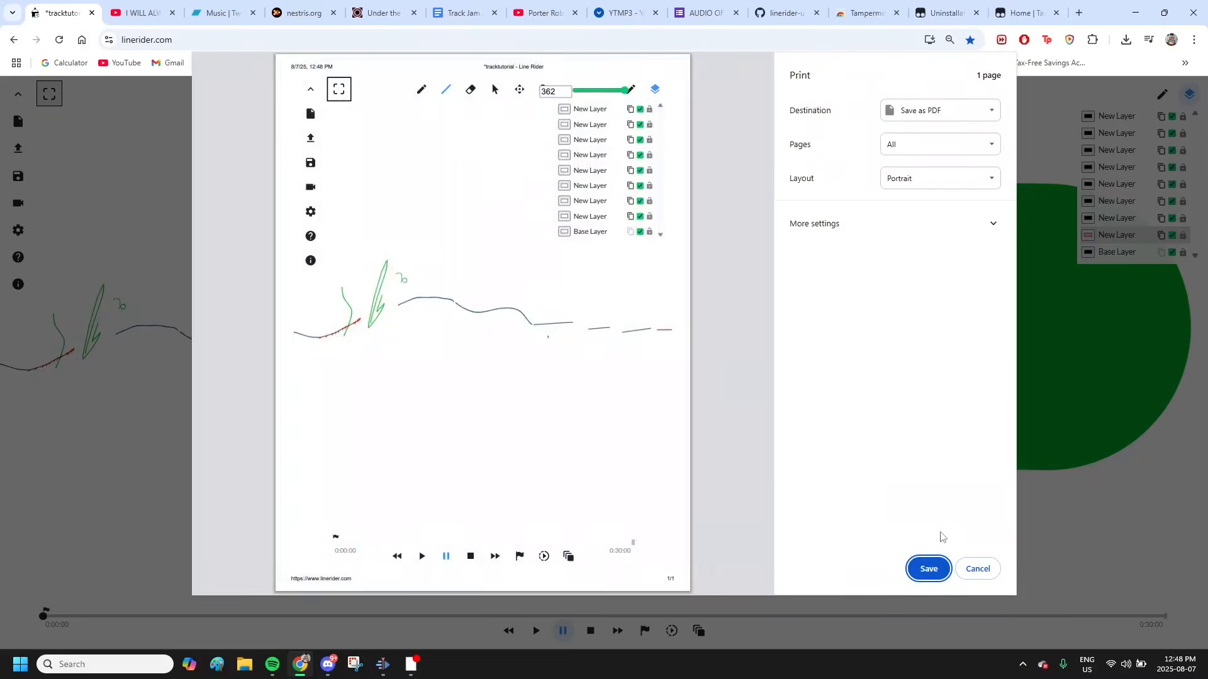
{"action": "left_click", "coordinate": [978, 570]}
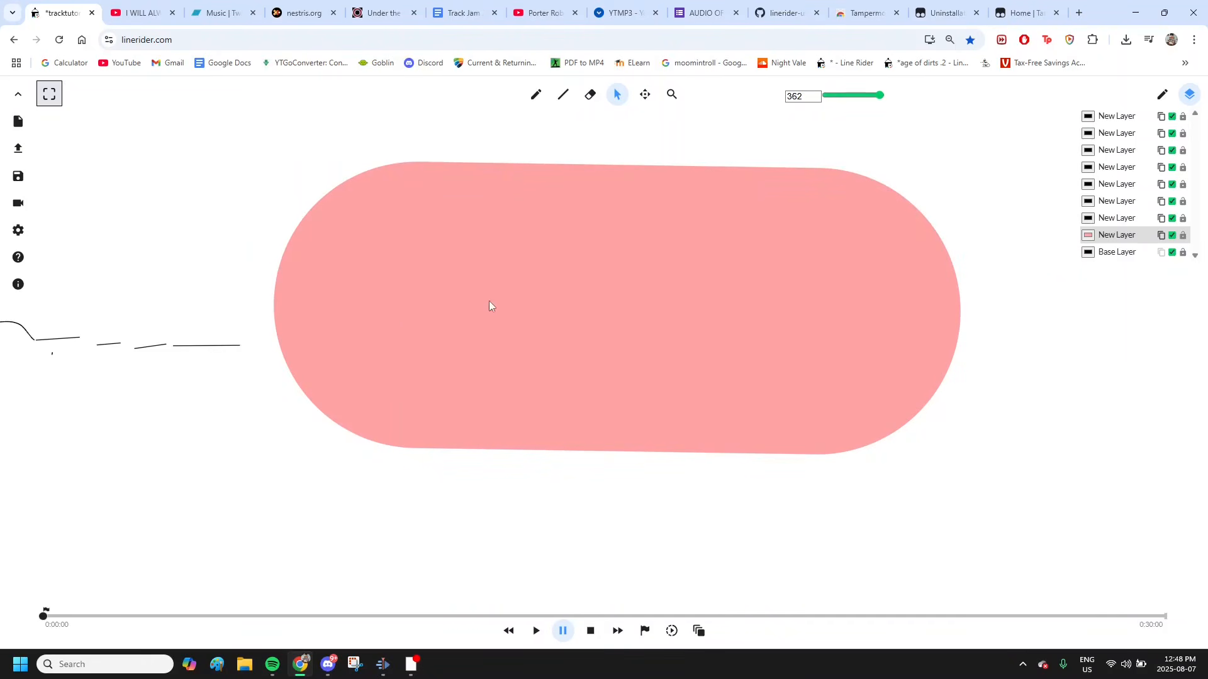
- Move the pink scenery shape up off the track lines and transfer those lines and the small loops to the topmost new layer
{"action": "left_click_drag", "start_coordinate": [515, 312], "coordinate": [523, 186]}
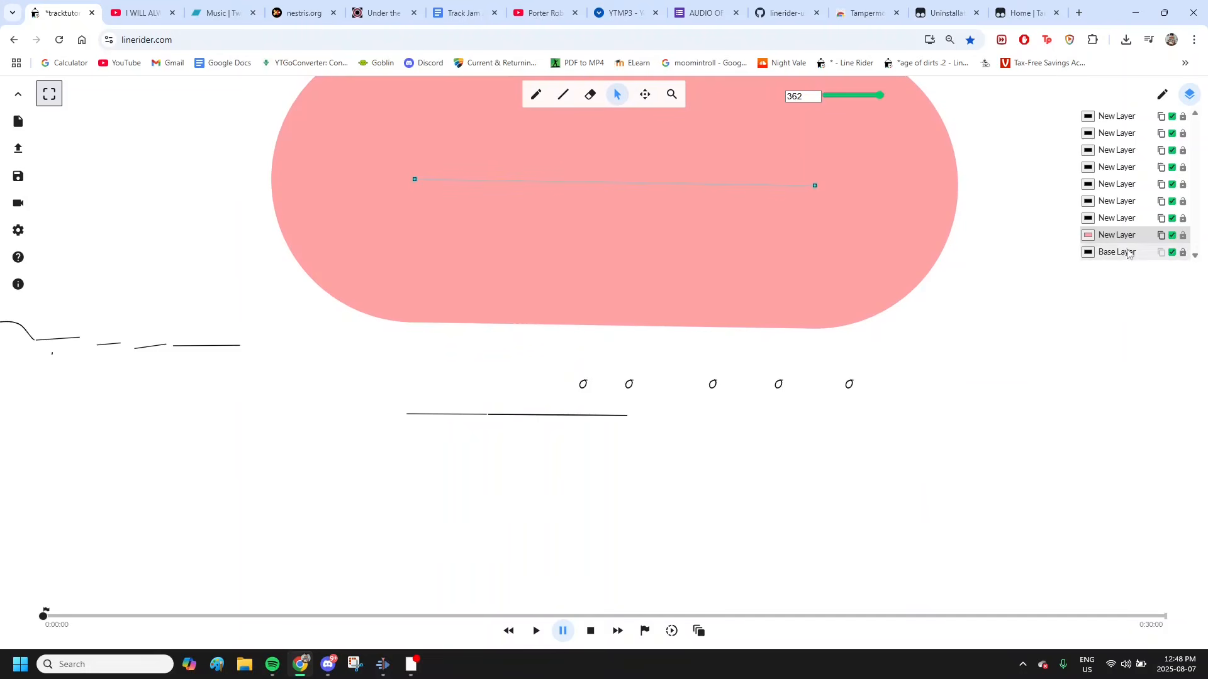
{"action": "mouse_move", "coordinate": [364, 349]}
{"action": "left_mouse_down"}
{"action": "mouse_move", "coordinate": [858, 399]}
{"action": "mouse_move", "coordinate": [954, 434]}
{"action": "mouse_move", "coordinate": [889, 460]}
{"action": "mouse_move", "coordinate": [905, 461]}
{"action": "left_mouse_up"}
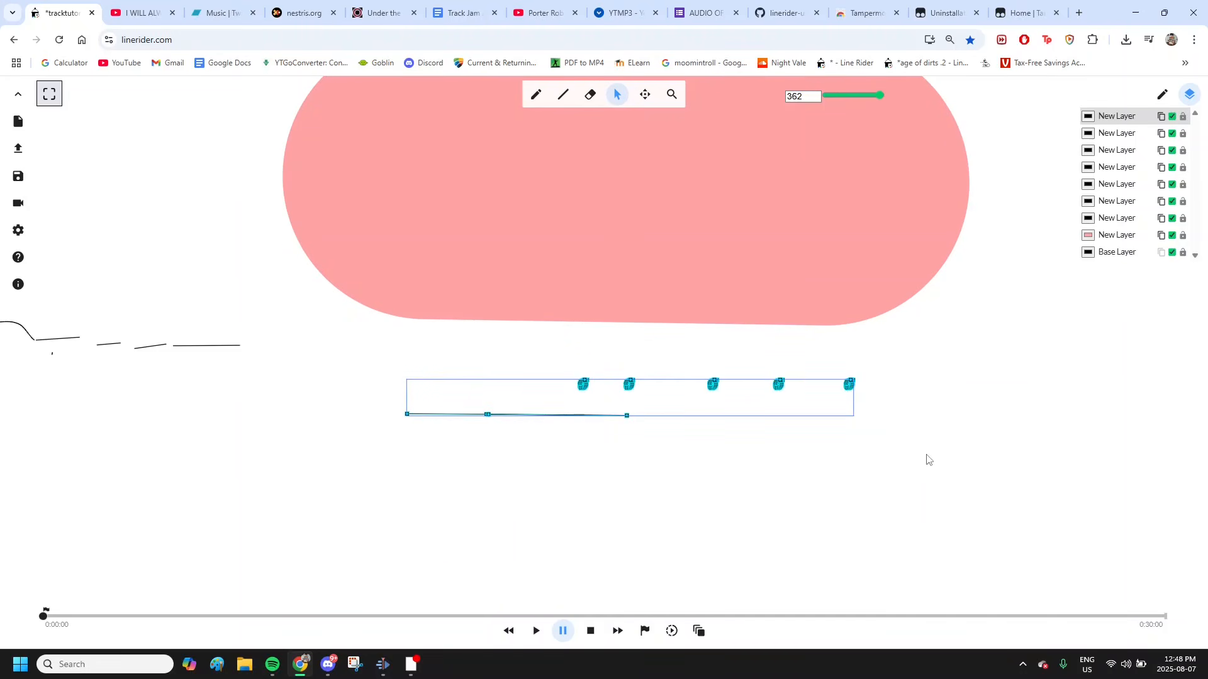
- Set the topmost new layer's color to red
{"action": "left_click", "coordinate": [1092, 119]}
{"action": "left_click_drag", "start_coordinate": [1066, 171], "coordinate": [1125, 110]}
{"action": "left_click", "coordinate": [1125, 110]}
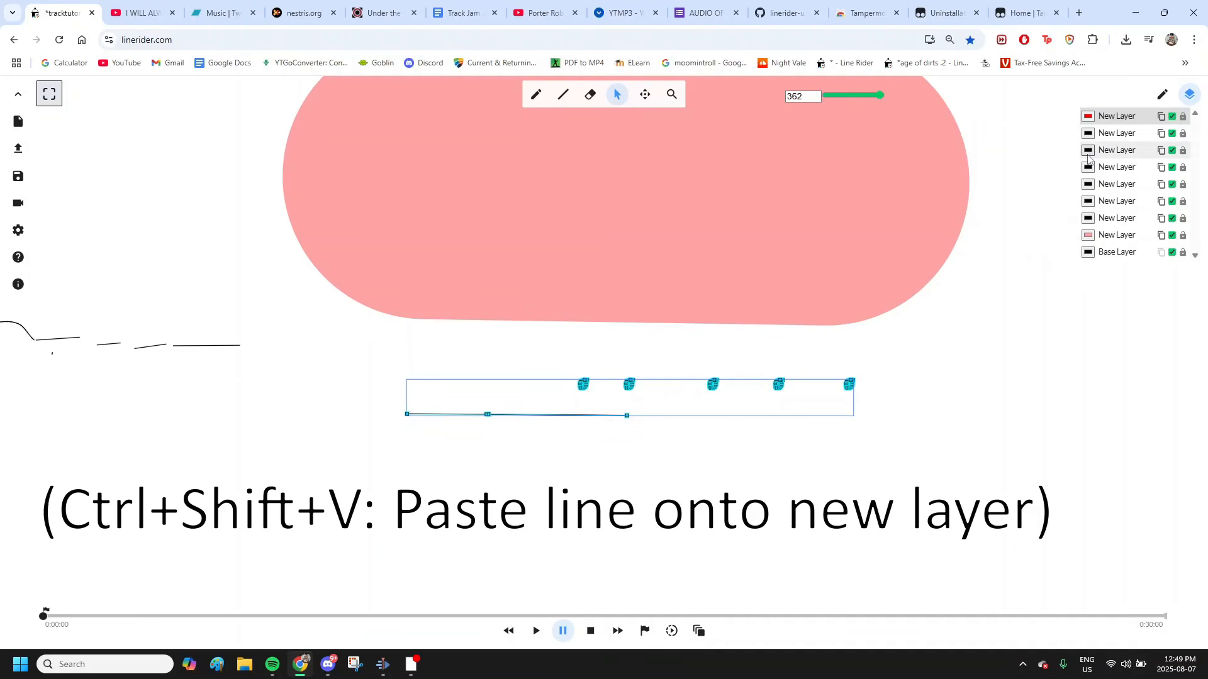
- Move the pink shape behind the red lines and duplicate it into an overlapping two-by-two block
{"action": "scroll", "coordinate": [359, 193], "scroll_direction": "down", "scroll_amount": 3}
{"action": "left_click", "coordinate": [464, 328]}
{"action": "left_click_drag", "start_coordinate": [466, 220], "coordinate": [529, 162]}
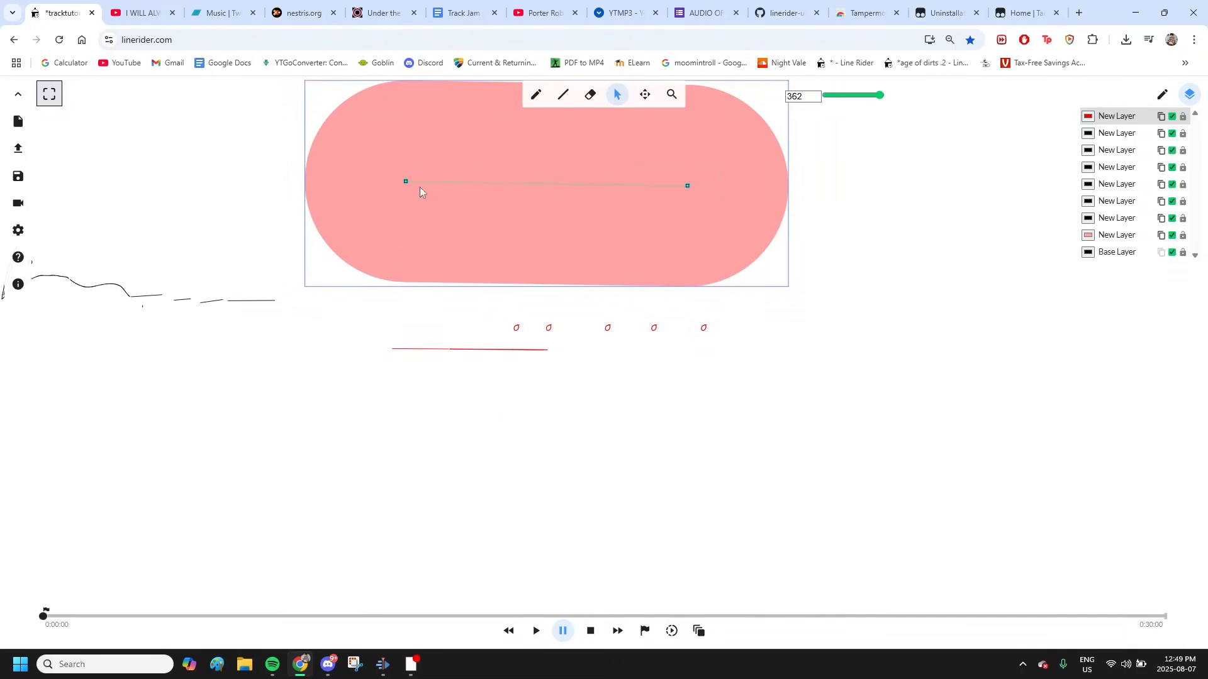
{"action": "left_click_drag", "start_coordinate": [406, 186], "coordinate": [866, 477]}
{"action": "left_click", "coordinate": [784, 221]}
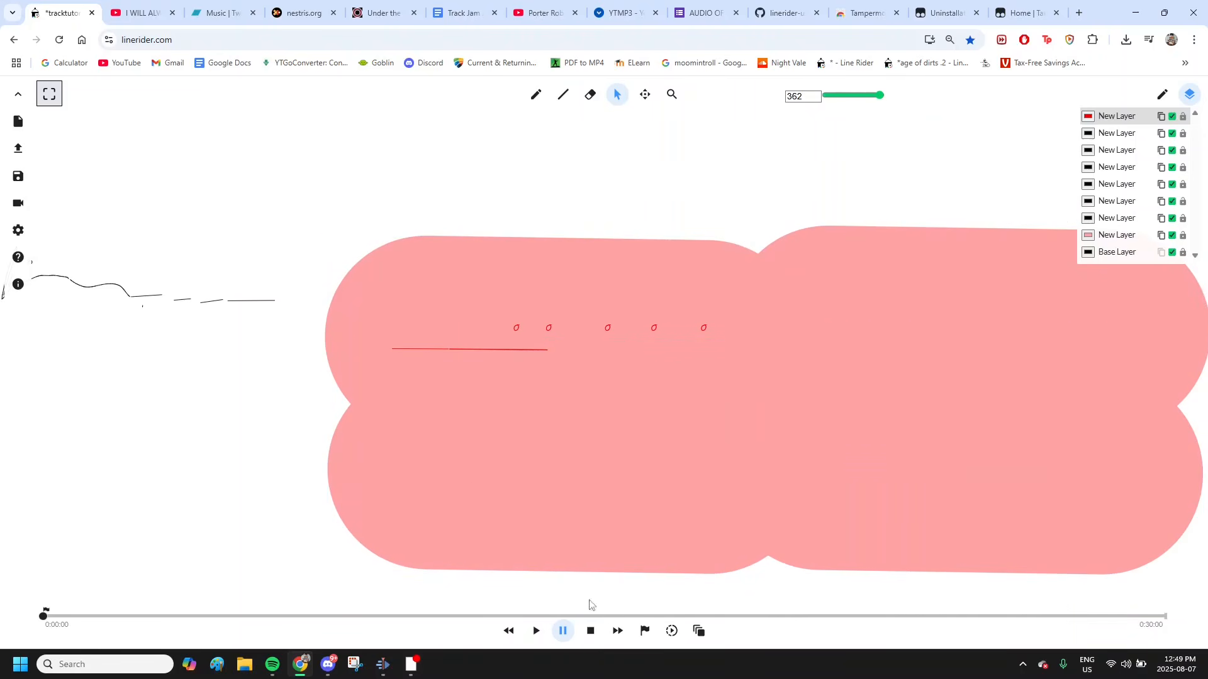
- Play the ride into the pink scenery, pause it, and examine the earlier track and scenery lines
{"action": "key", "text": "space"}
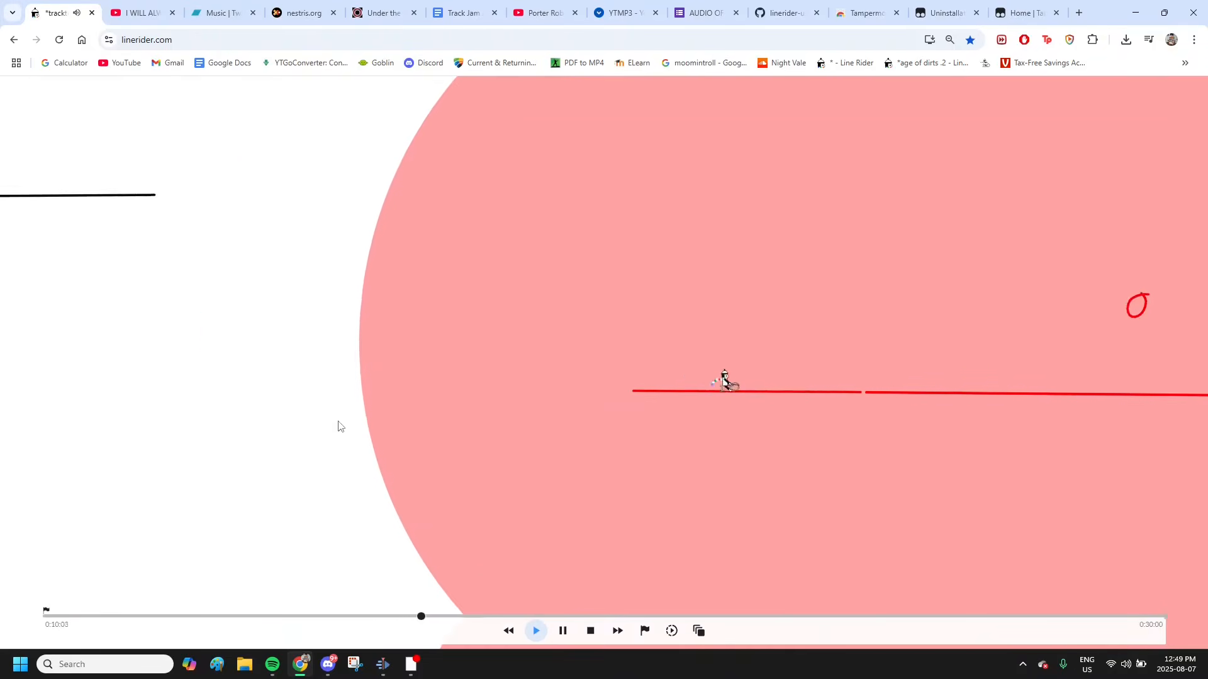
{"action": "key", "text": "space"}
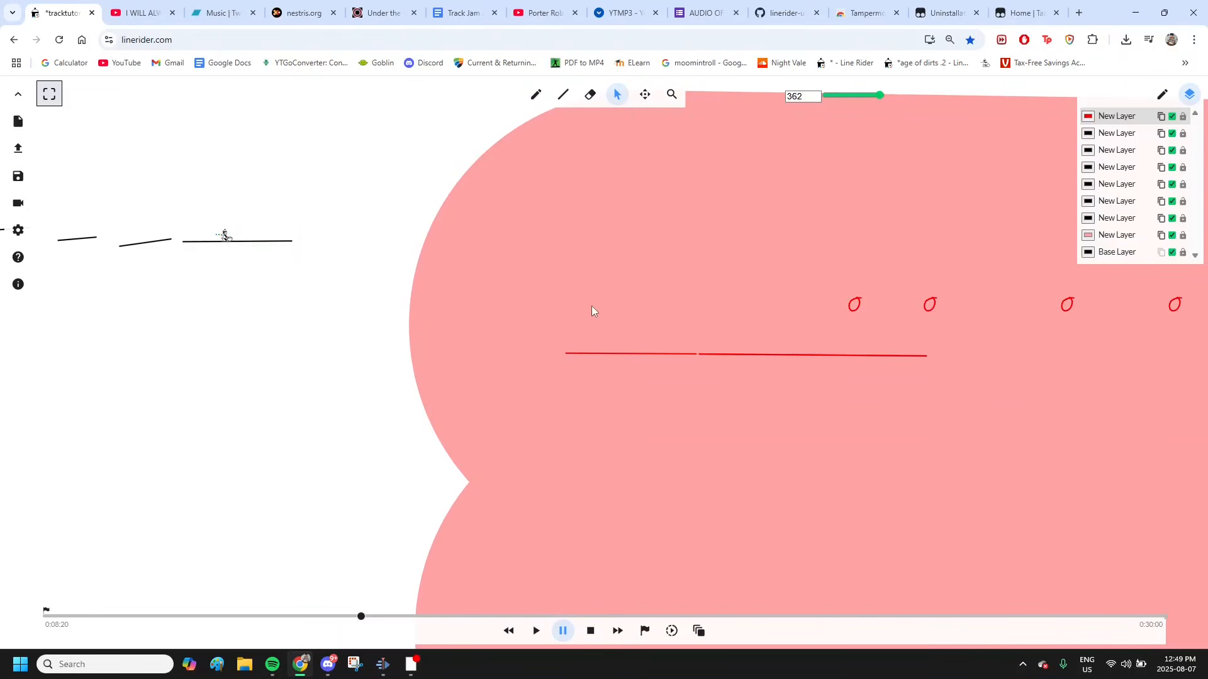
{"action": "scroll", "coordinate": [355, 253], "scroll_direction": "left", "scroll_amount": 8}
{"action": "scroll", "coordinate": [355, 253], "scroll_direction": "up", "scroll_amount": 5}
{"action": "scroll", "coordinate": [356, 254], "scroll_direction": "left", "scroll_amount": 6}
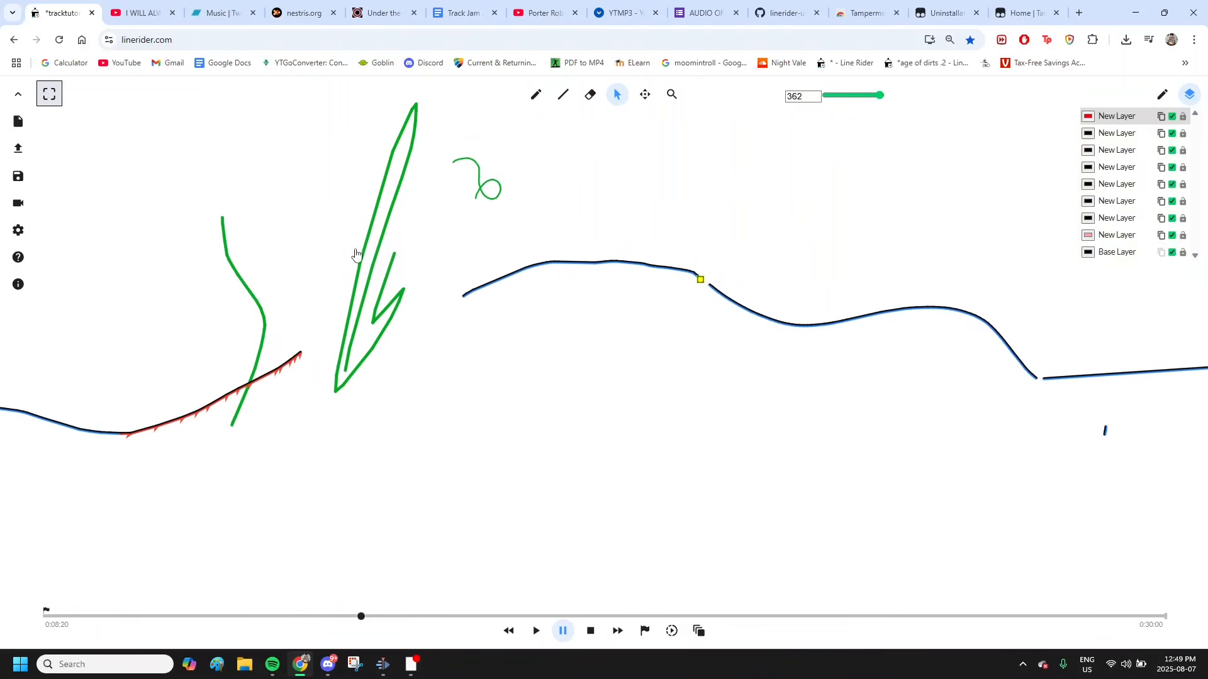
{"action": "scroll", "coordinate": [356, 255], "scroll_direction": "up", "scroll_amount": 1}
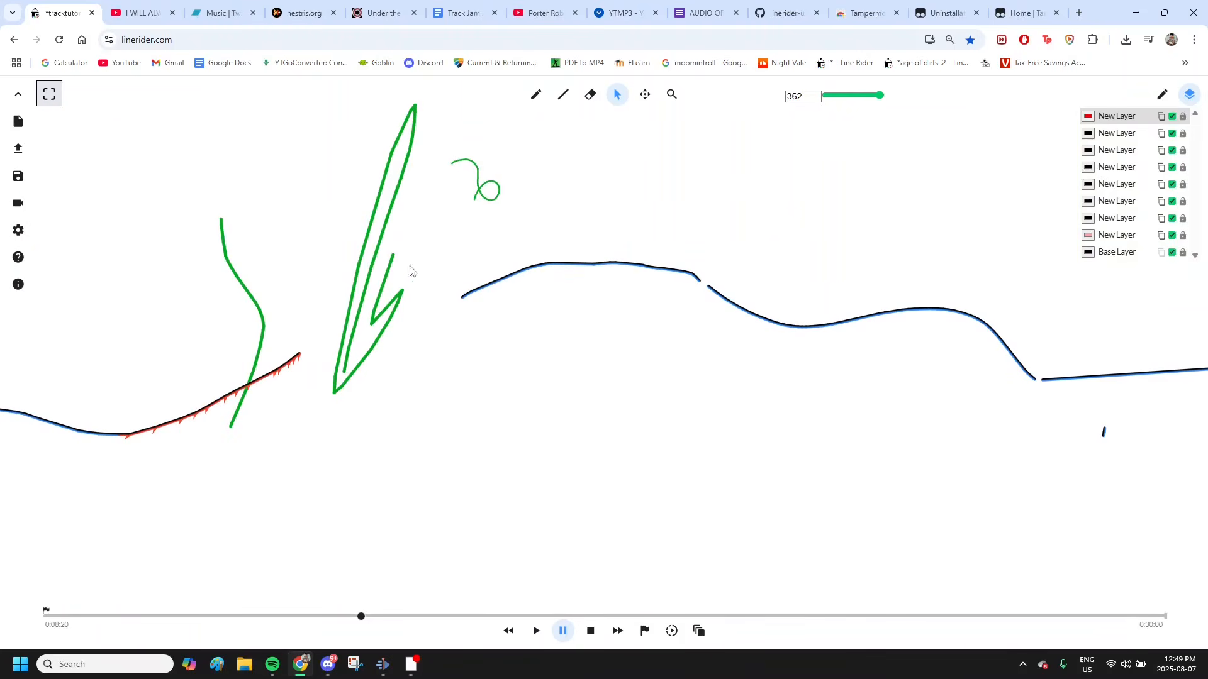
{"action": "scroll", "coordinate": [360, 353], "scroll_direction": "down", "scroll_amount": 3}
{"action": "scroll", "coordinate": [556, 283], "scroll_direction": "right", "scroll_amount": 6}
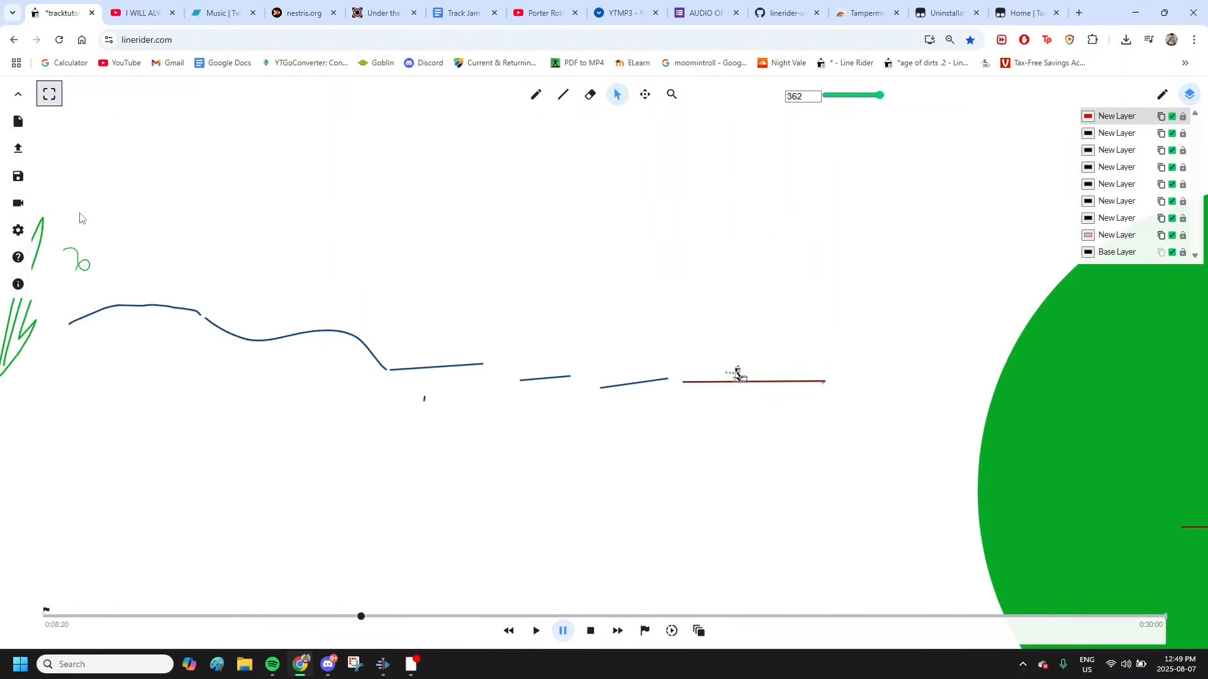
- Open the General settings and examine the Playback Preview and Lock Track Lines options
{"action": "left_click", "coordinate": [18, 231]}
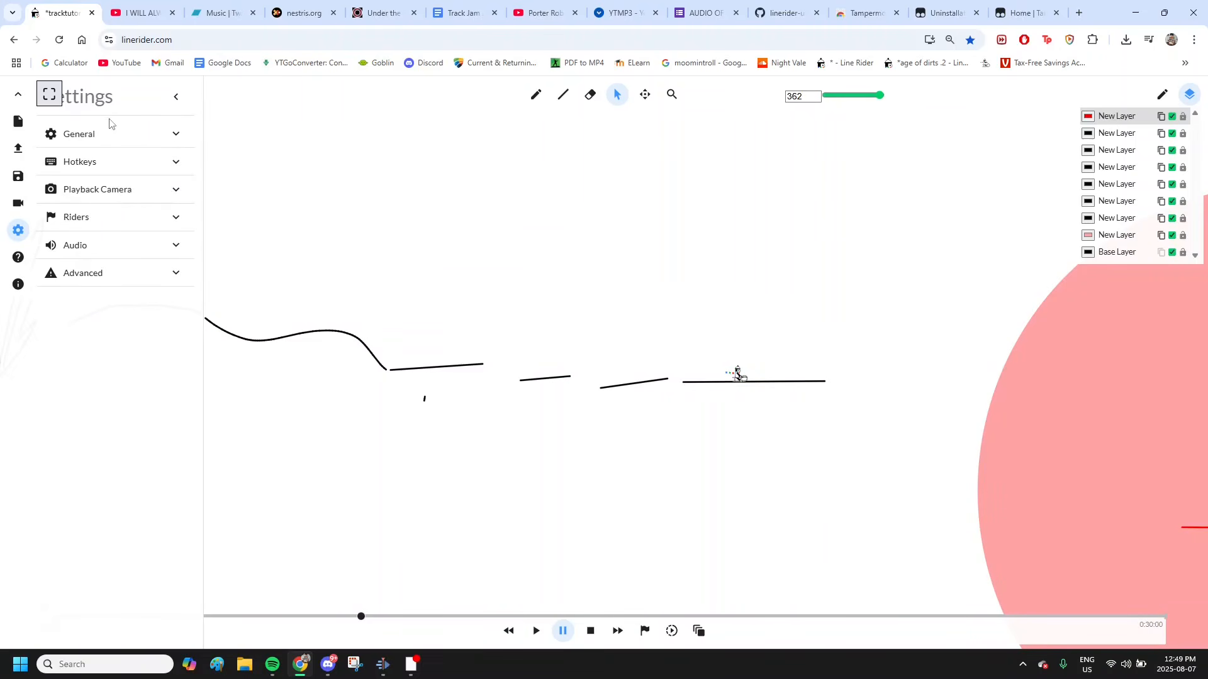
{"action": "left_click", "coordinate": [110, 126]}
{"action": "double_click", "coordinate": [95, 201]}
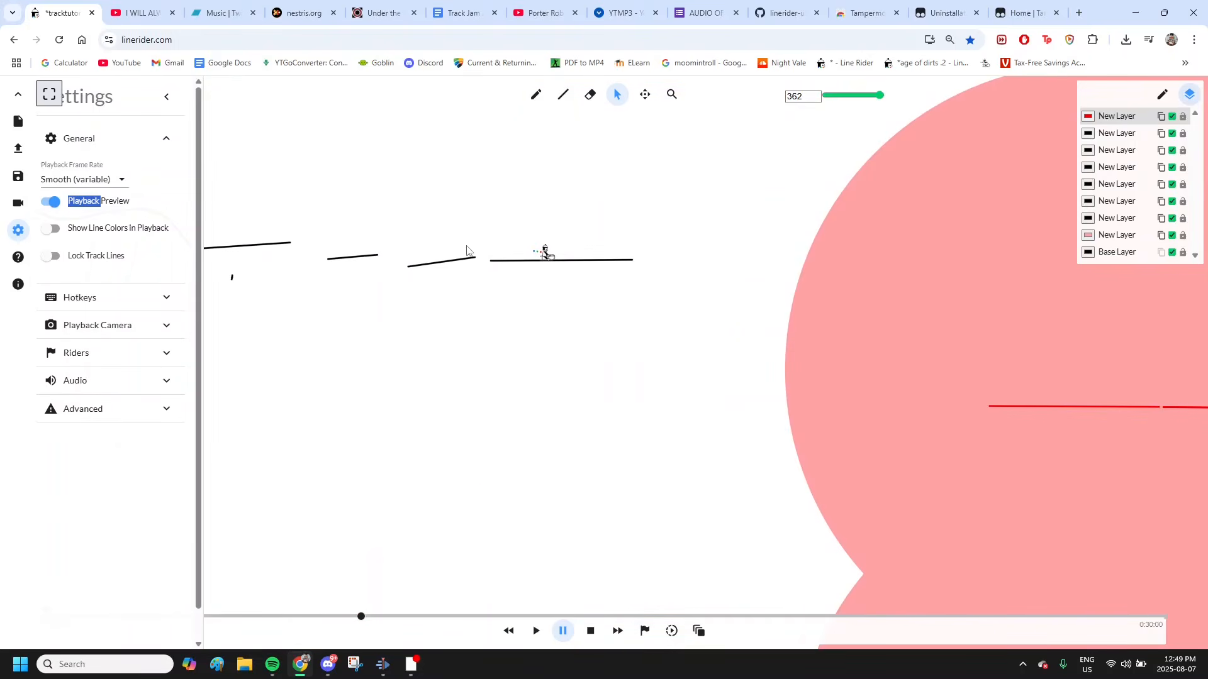
{"action": "left_click", "coordinate": [94, 262]}
- Try shifting the end of the long flat track line before the pink scenery and play the ride over it
{"action": "scroll", "coordinate": [531, 234], "scroll_direction": "right", "scroll_amount": 3}
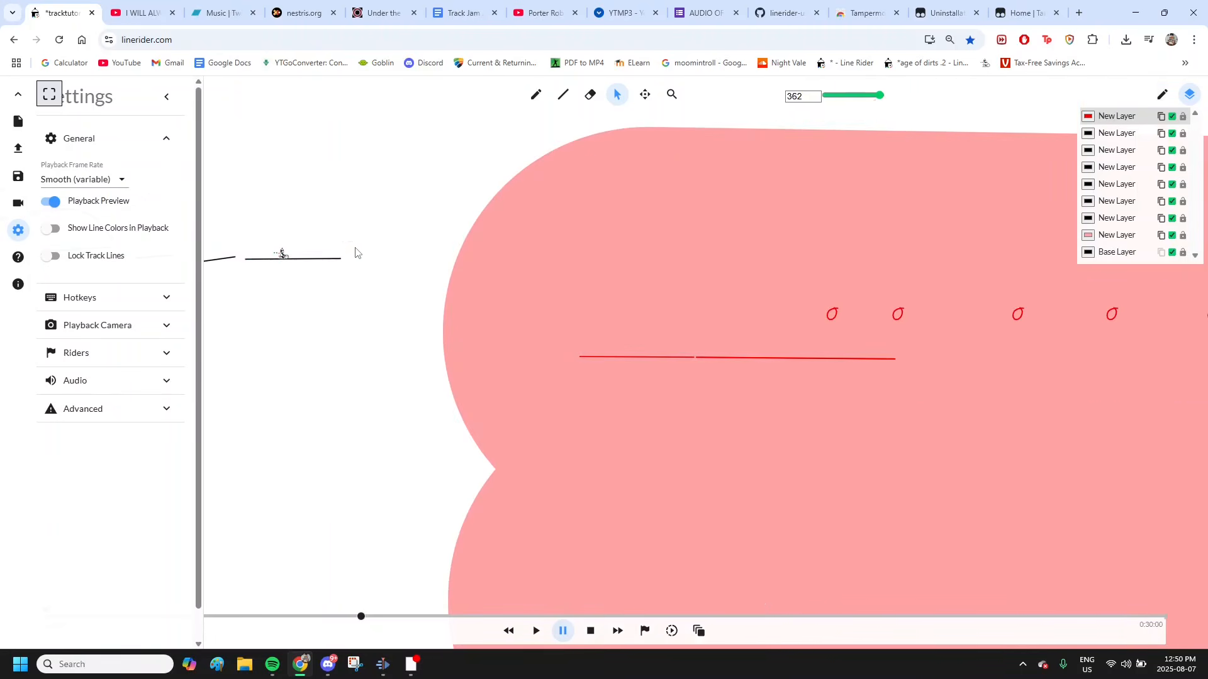
{"action": "left_click_drag", "start_coordinate": [340, 258], "coordinate": [335, 254]}
{"action": "key", "text": "space"}
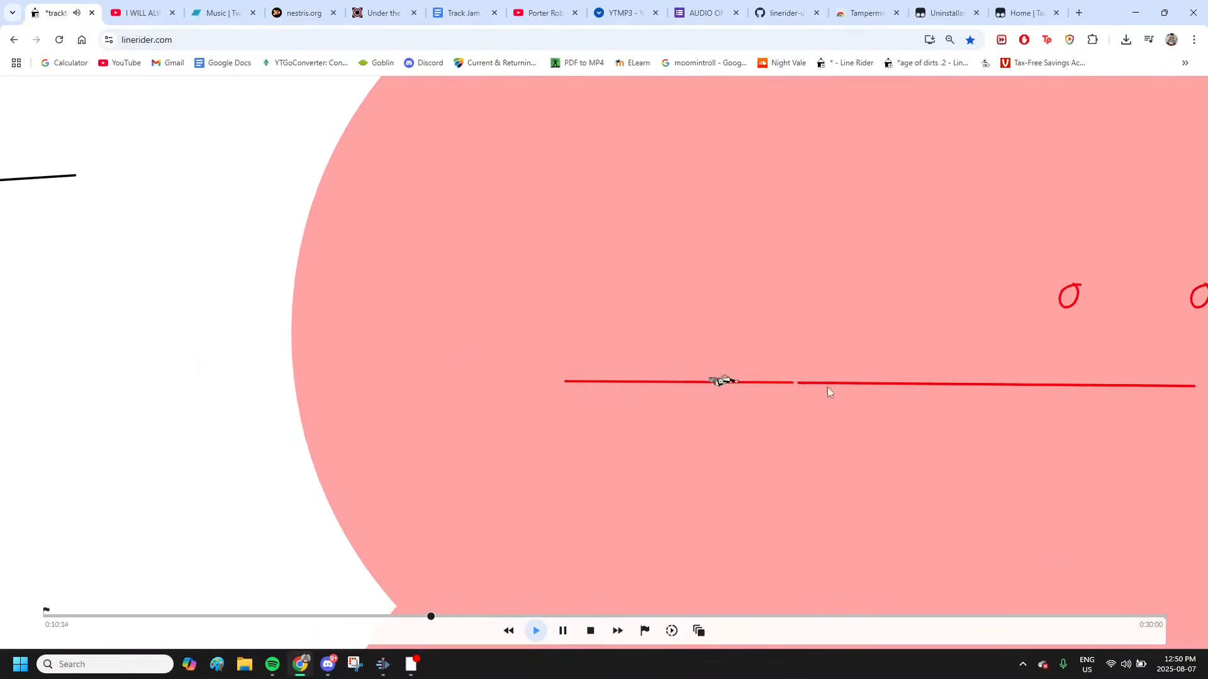
{"action": "key", "text": "space"}
{"action": "left_click_drag", "start_coordinate": [556, 354], "coordinate": [926, 426]}
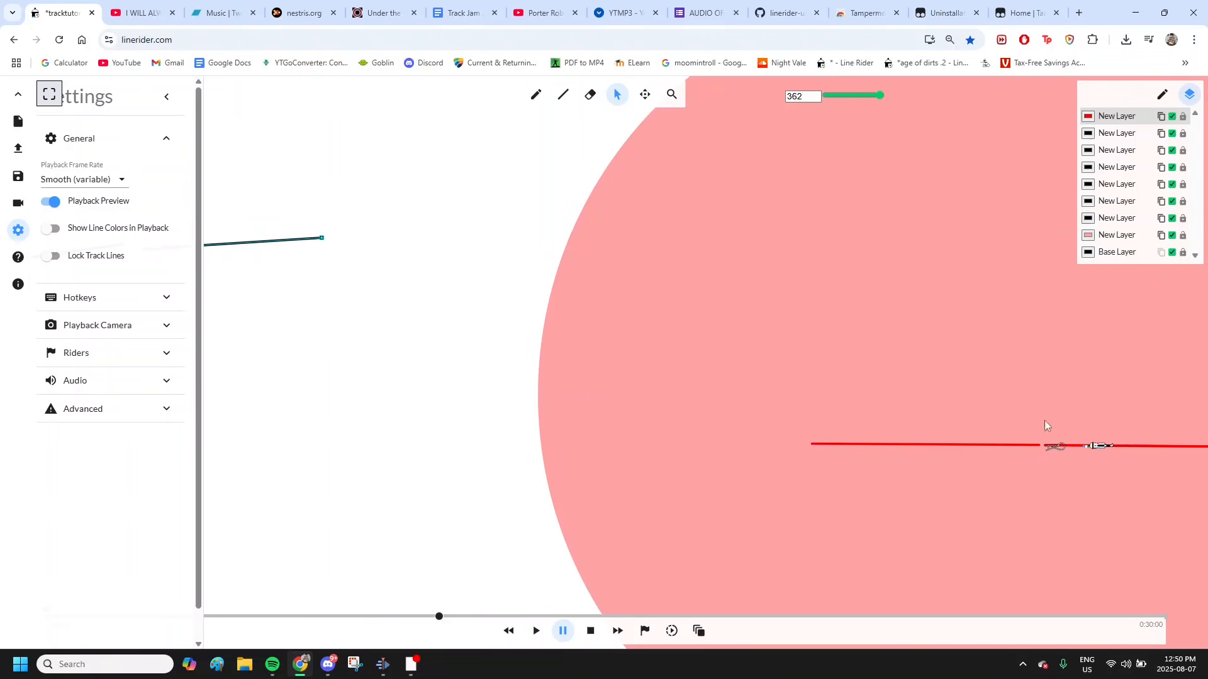
{"action": "key", "text": "ctrl+z"}
- Turn on Lock Track Lines and close the settings
{"action": "scroll", "coordinate": [381, 314], "scroll_direction": "left", "scroll_amount": 3}
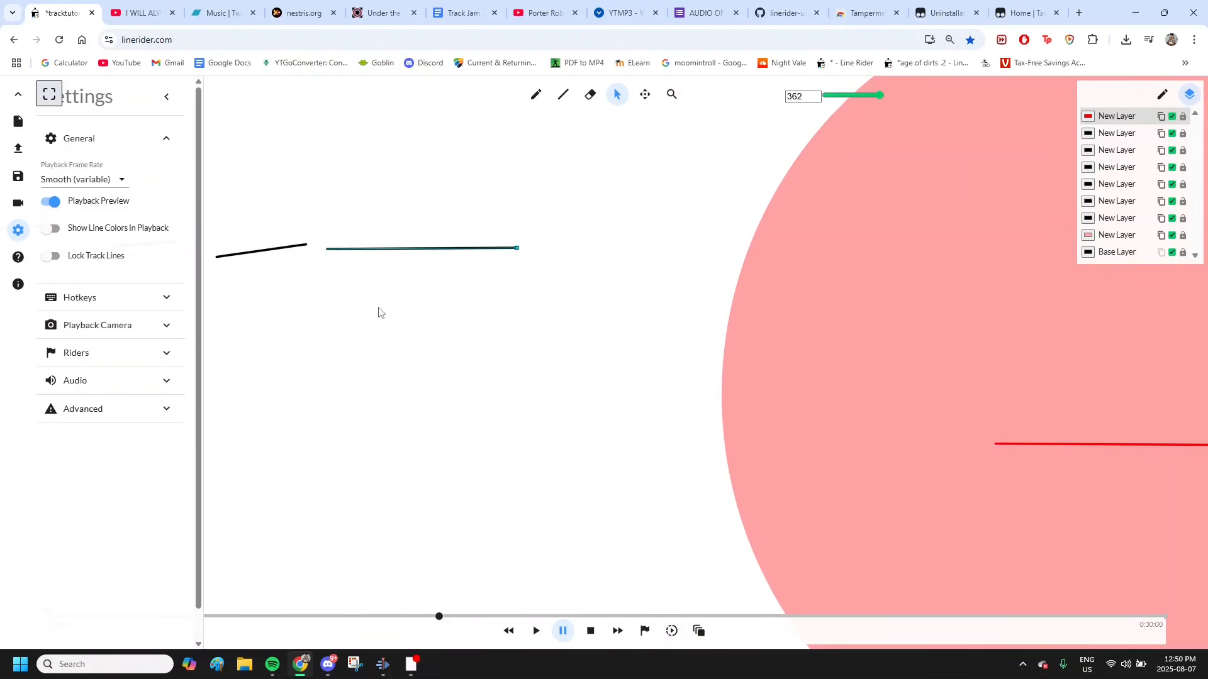
{"action": "left_click", "coordinate": [73, 263]}
{"action": "left_click", "coordinate": [166, 97]}
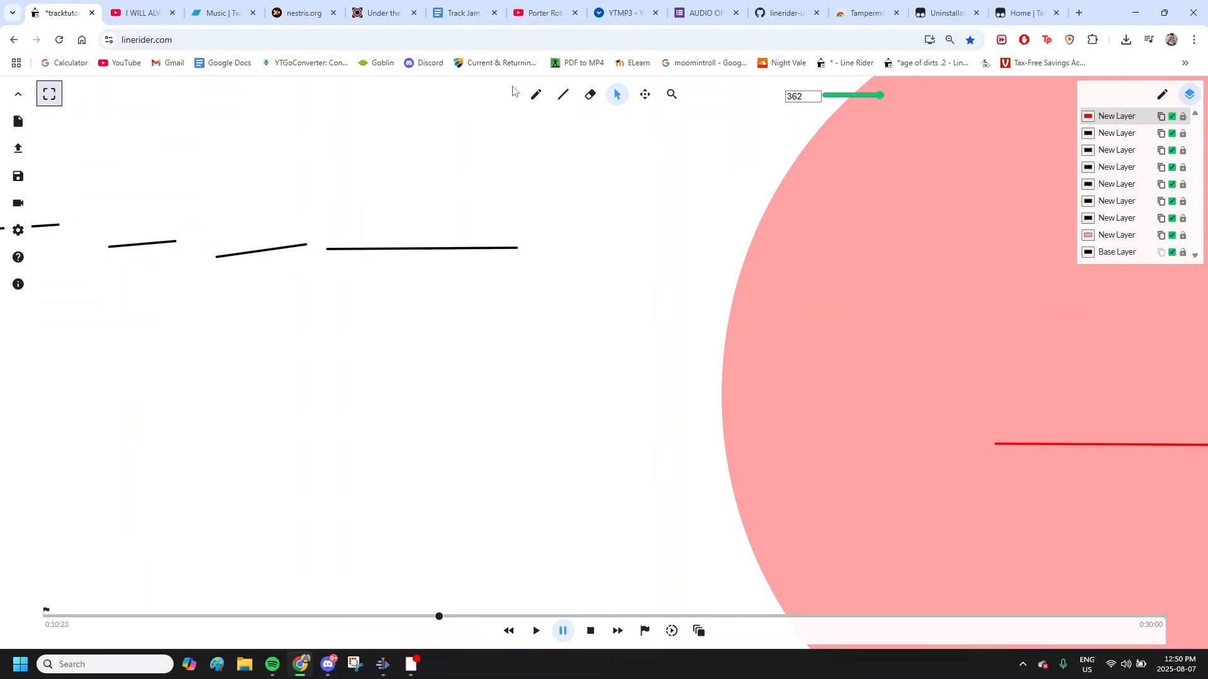
- Draw four wavy scenery lines at width 2 across the track on the second layer from the top, and nudge them slightly upward together
{"action": "left_click", "coordinate": [531, 97]}
{"action": "scroll", "coordinate": [399, 195], "scroll_direction": "left", "scroll_amount": 5}
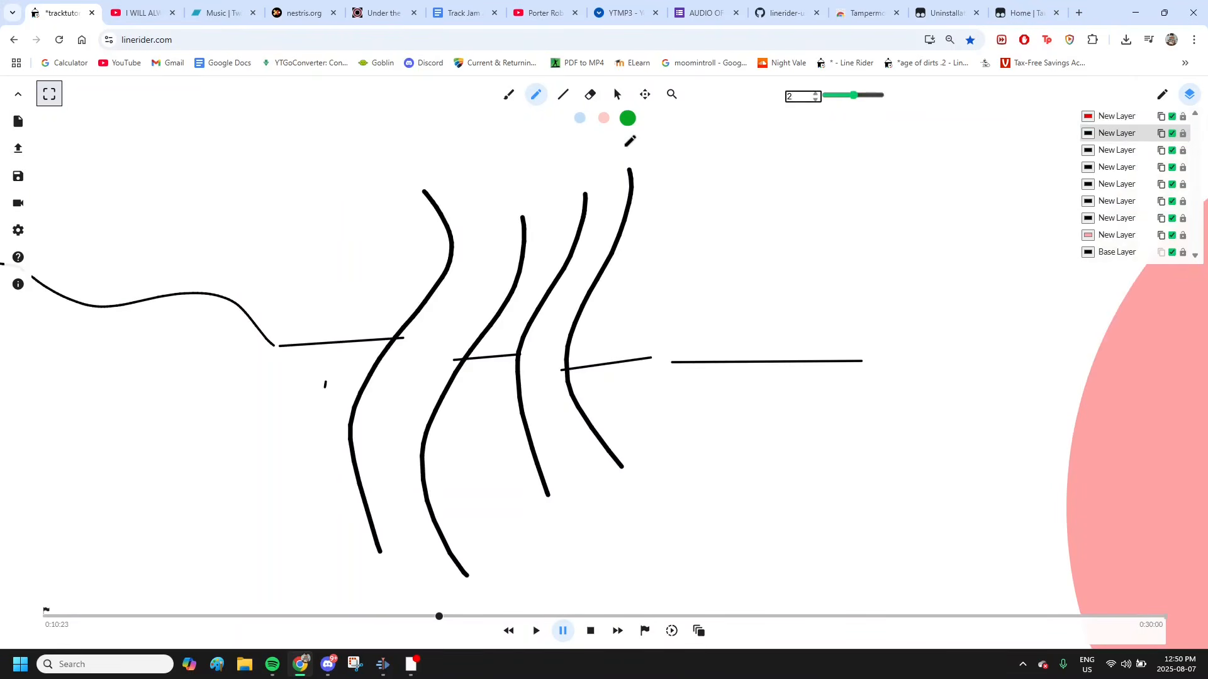
{"action": "left_click", "coordinate": [622, 94]}
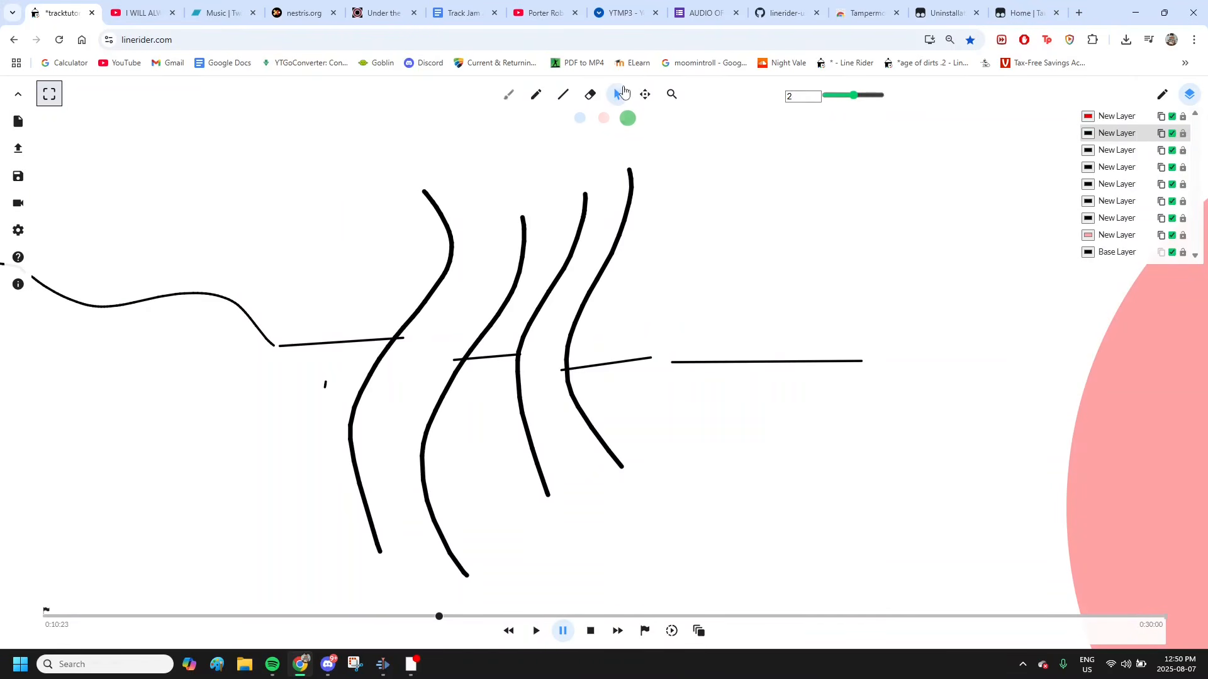
{"action": "left_click_drag", "start_coordinate": [290, 140], "coordinate": [723, 614]}
{"action": "mouse_move", "coordinate": [425, 451]}
{"action": "left_mouse_down"}
{"action": "mouse_move", "coordinate": [464, 517]}
{"action": "mouse_move", "coordinate": [404, 445]}
{"action": "mouse_move", "coordinate": [426, 446]}
{"action": "left_mouse_up"}
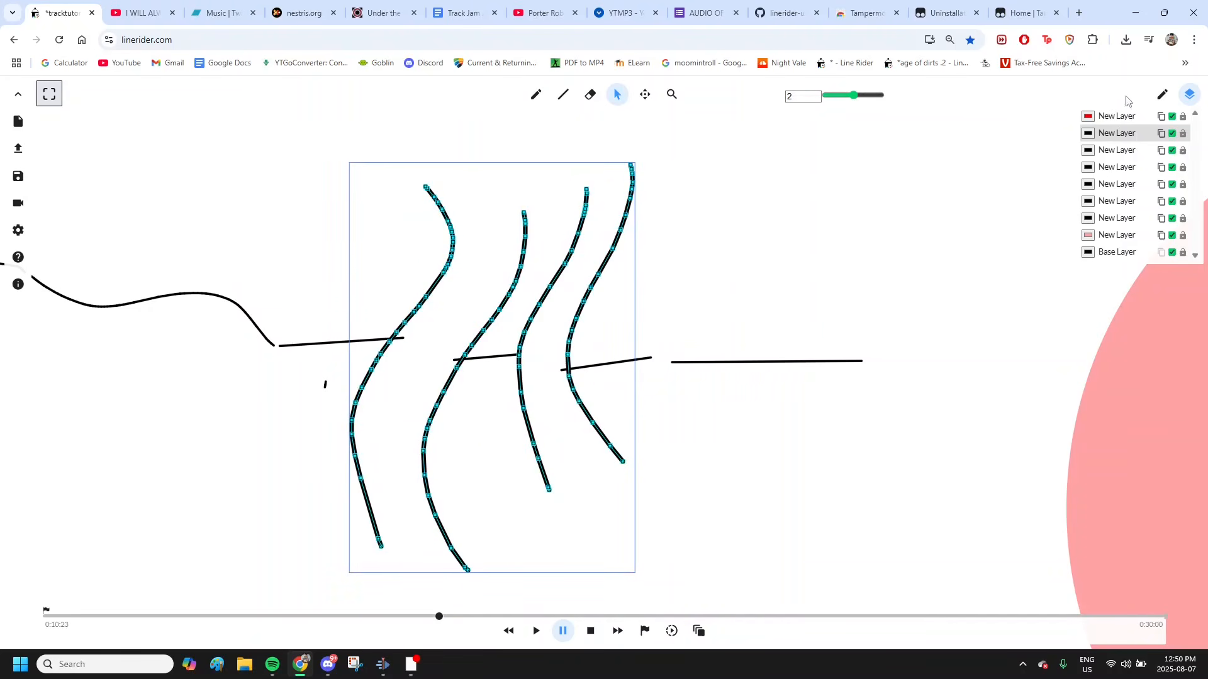
- Colour the second layer from the top pink, and draw four wavy pale yellow lines across its lines on the third layer
{"action": "left_click", "coordinate": [1089, 133]}
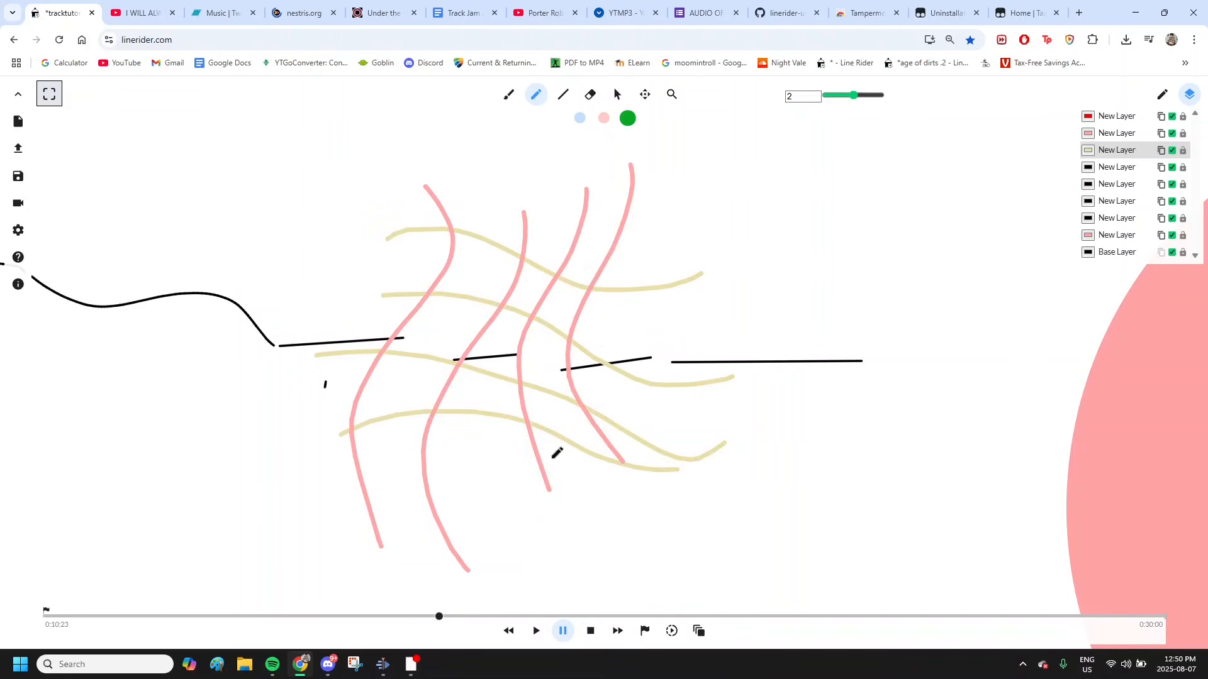
- Lock the pink lines' layer, box-select the pale yellow lines crossing them, and clear the selection
{"action": "left_click", "coordinate": [616, 94]}
{"action": "scroll", "coordinate": [417, 319], "scroll_direction": "up", "scroll_amount": 4}
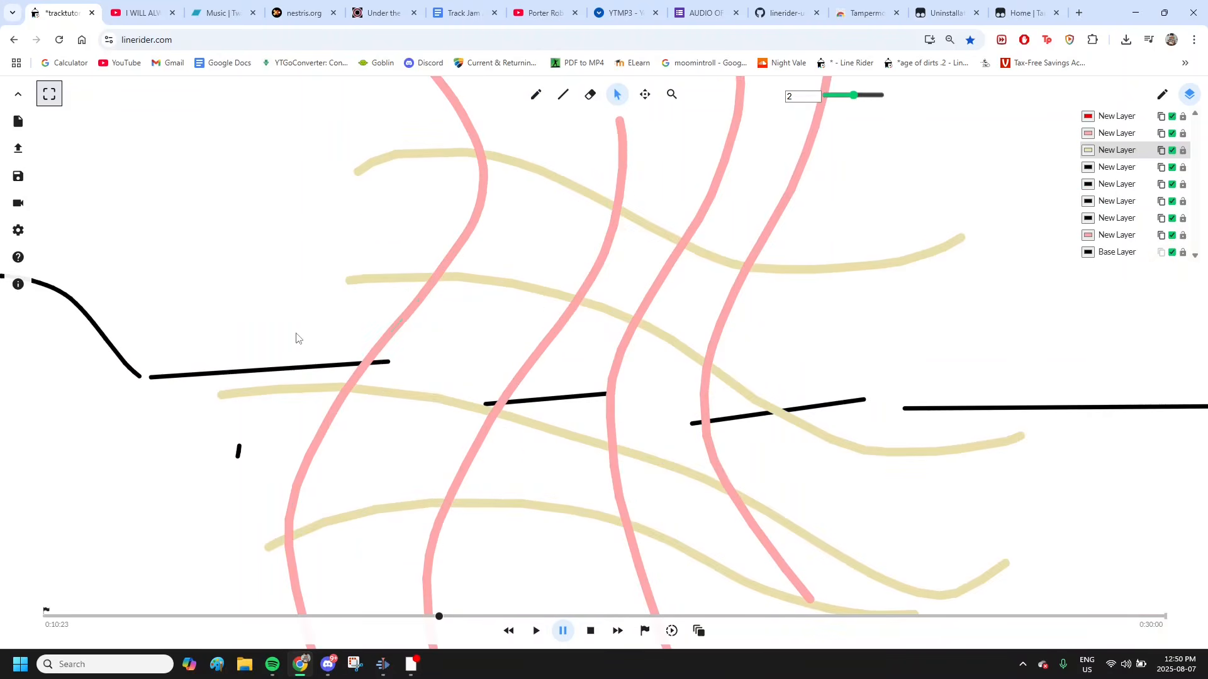
{"action": "scroll", "coordinate": [278, 347], "scroll_direction": "down", "scroll_amount": 1}
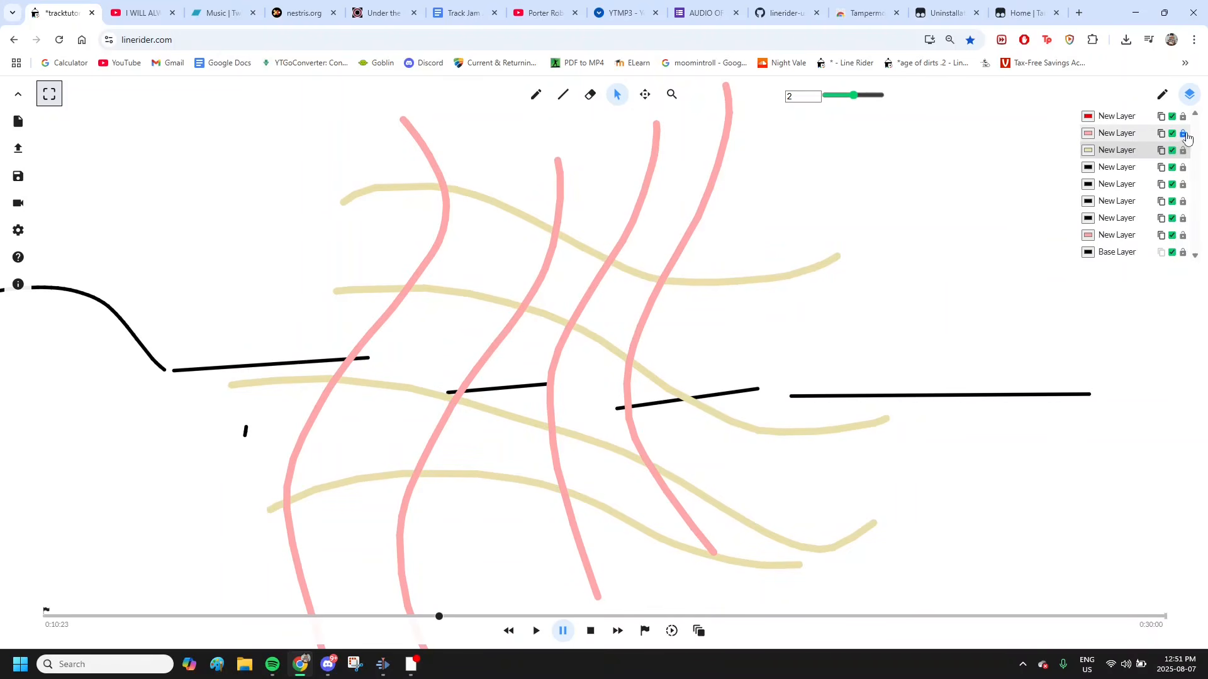
{"action": "scroll", "coordinate": [655, 237], "scroll_direction": "down", "scroll_amount": 2}
{"action": "left_click_drag", "start_coordinate": [356, 164], "coordinate": [847, 464]}
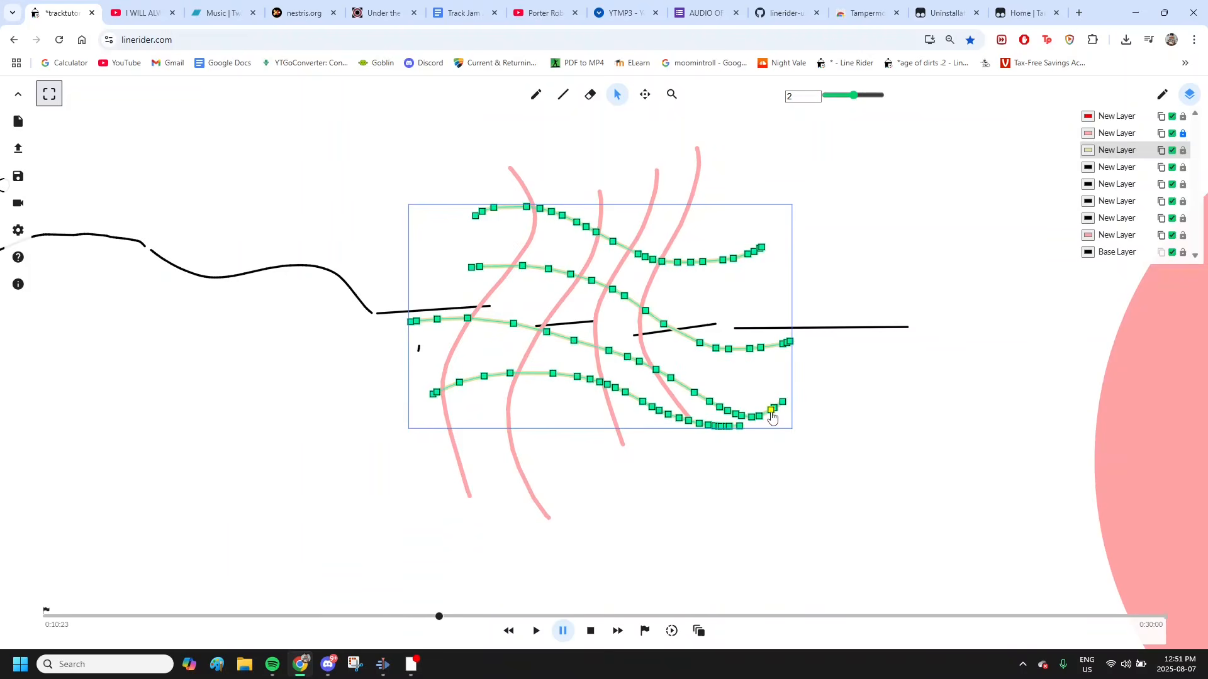
{"action": "scroll", "coordinate": [770, 419], "scroll_direction": "up", "scroll_amount": 2}
{"action": "scroll", "coordinate": [744, 423], "scroll_direction": "up", "scroll_amount": 2}
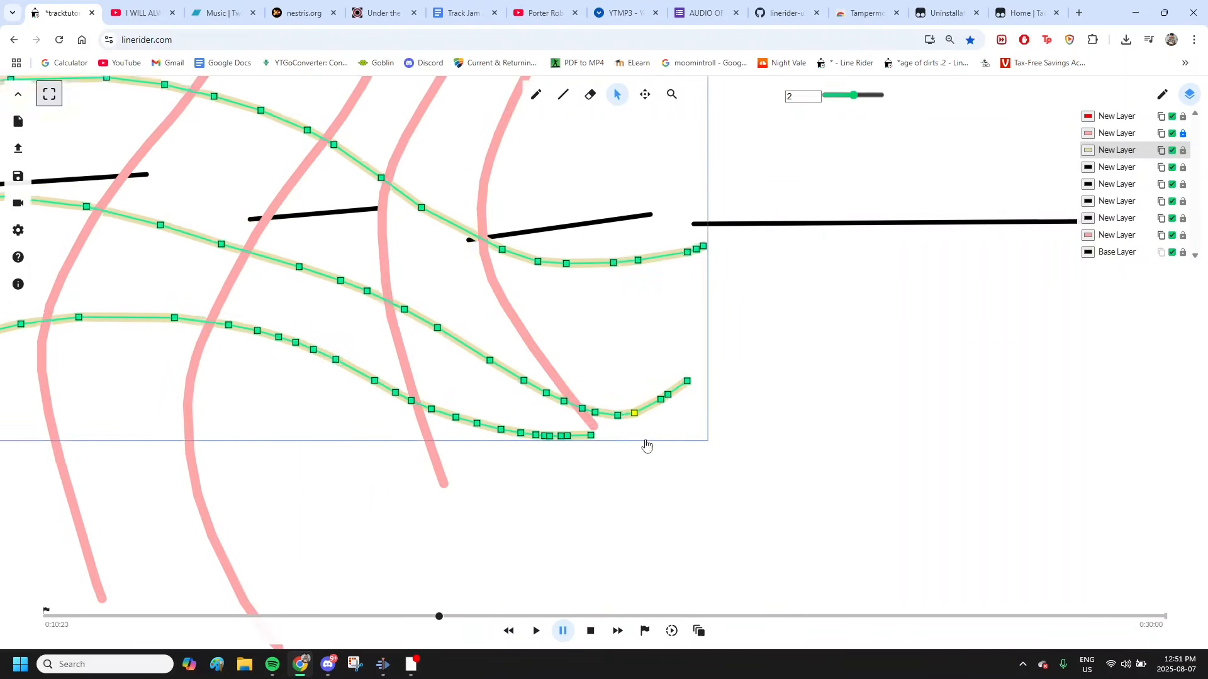
{"action": "left_click_drag", "start_coordinate": [707, 473], "coordinate": [671, 439]}
{"action": "left_click_drag", "start_coordinate": [499, 315], "coordinate": [674, 369]}
{"action": "left_click", "coordinate": [849, 478]}
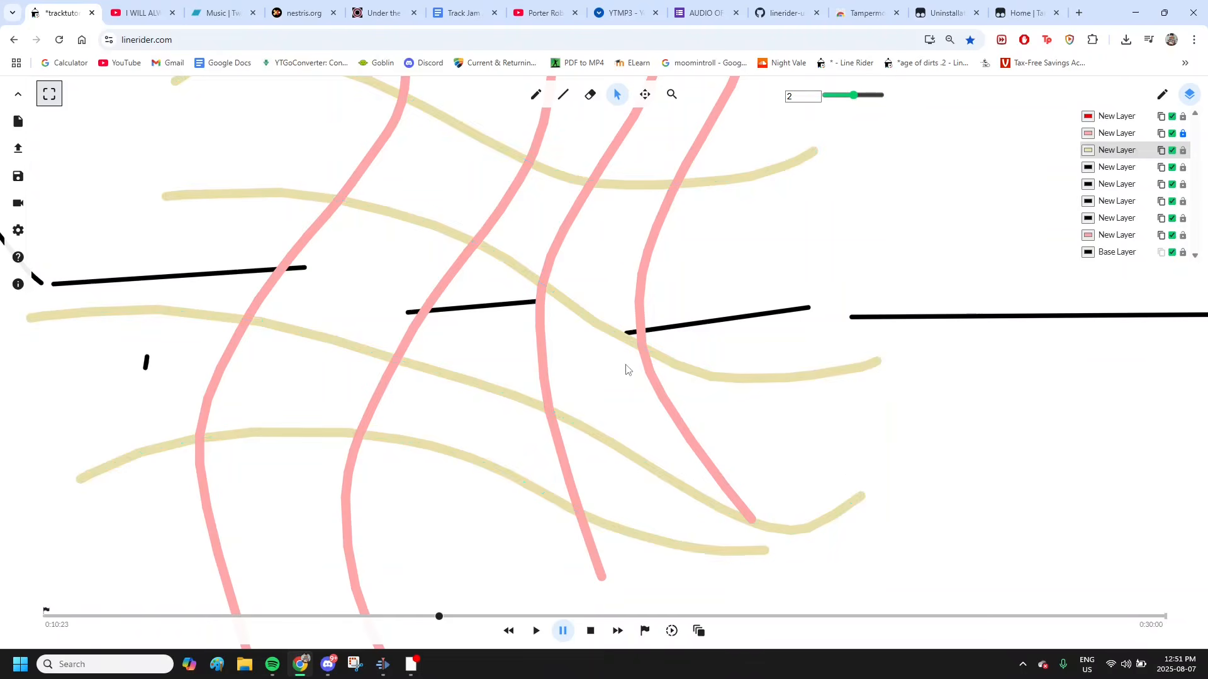
- Rename the layer holding the pale yellow lines as yellow
{"action": "scroll", "coordinate": [625, 365], "scroll_direction": "down", "scroll_amount": 3}
{"action": "scroll", "coordinate": [730, 379], "scroll_direction": "down", "scroll_amount": 2}
{"action": "left_click", "coordinate": [1162, 95]}
{"action": "left_click_drag", "start_coordinate": [1161, 151], "coordinate": [1025, 134]}
{"action": "key", "text": "BackSpace"}
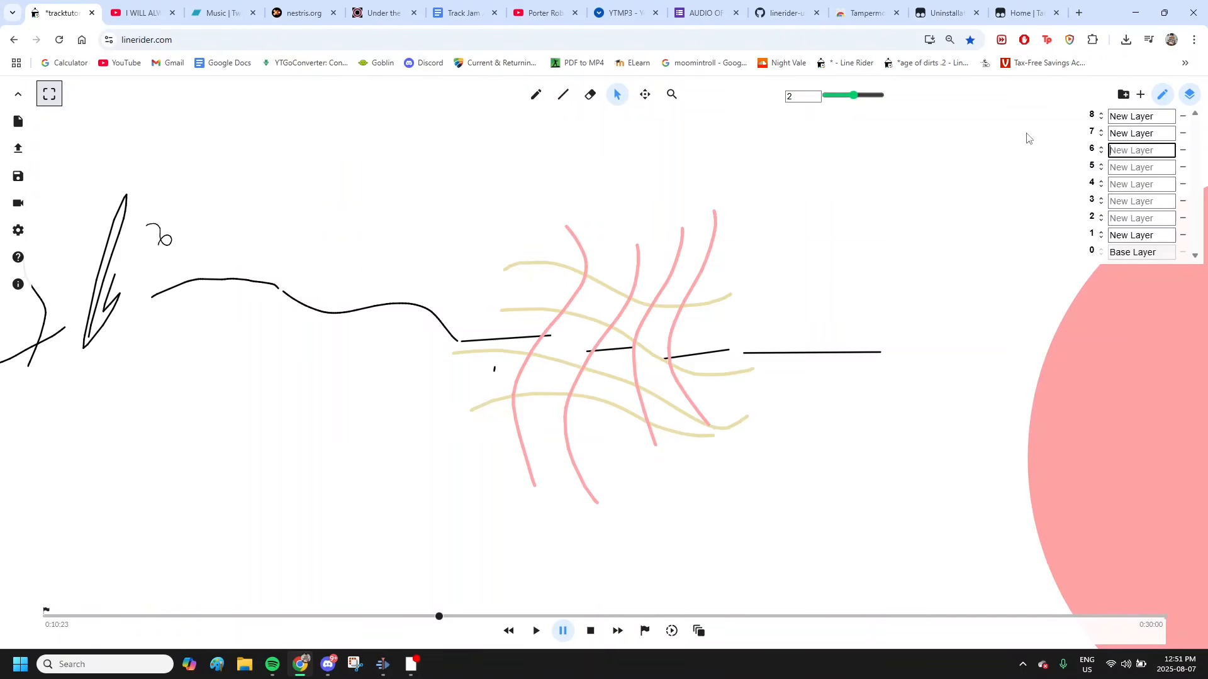
{"action": "type", "text": "yellow"}
{"action": "left_click", "coordinate": [1162, 94]}
- Rename the layer directly above the yellow layer as pink
{"action": "left_click", "coordinate": [1163, 94]}
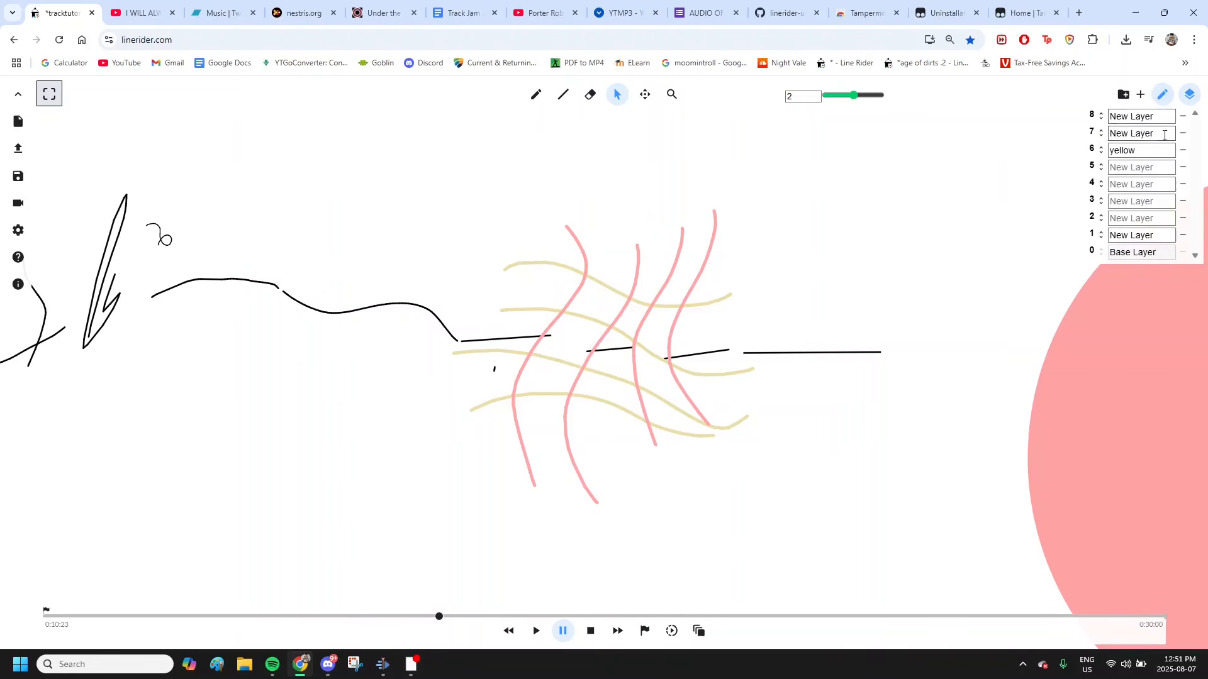
{"action": "left_click_drag", "start_coordinate": [1158, 134], "coordinate": [992, 134]}
{"action": "type", "text": "pink"}
{"action": "key", "text": "Return"}
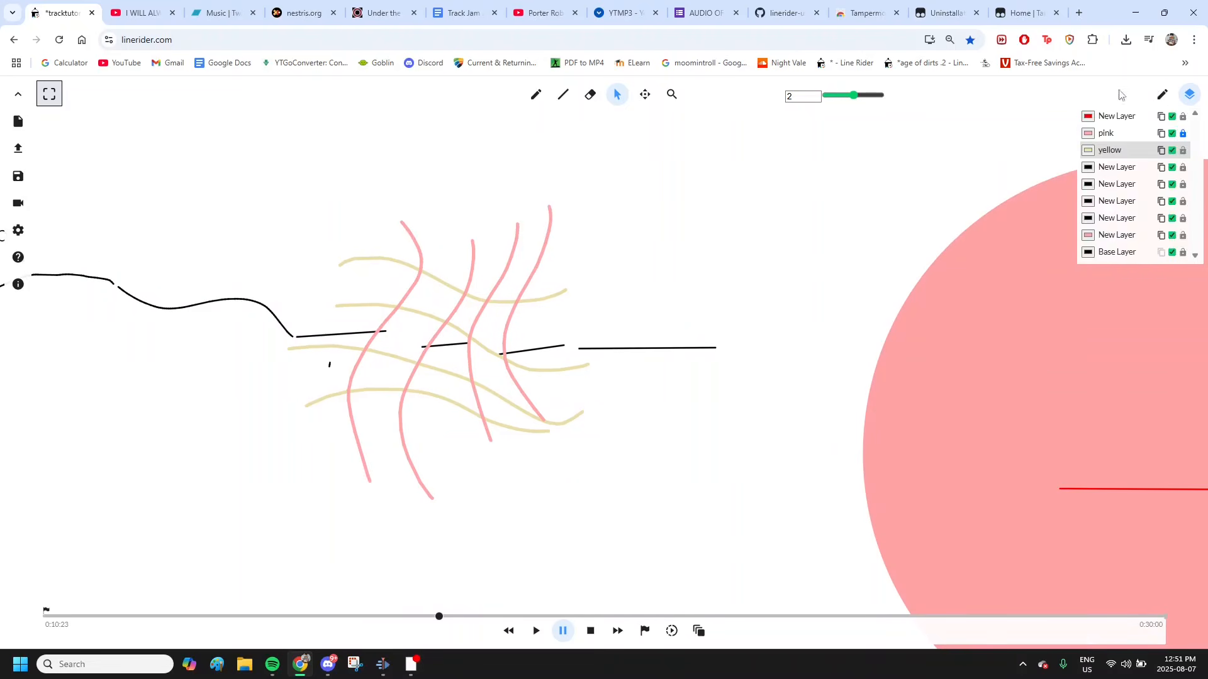
- Move the yellow layer above the pink layer and inspect where their lines cross
{"action": "left_click", "coordinate": [1162, 95]}
{"action": "scroll", "coordinate": [397, 372], "scroll_direction": "up", "scroll_amount": 5}
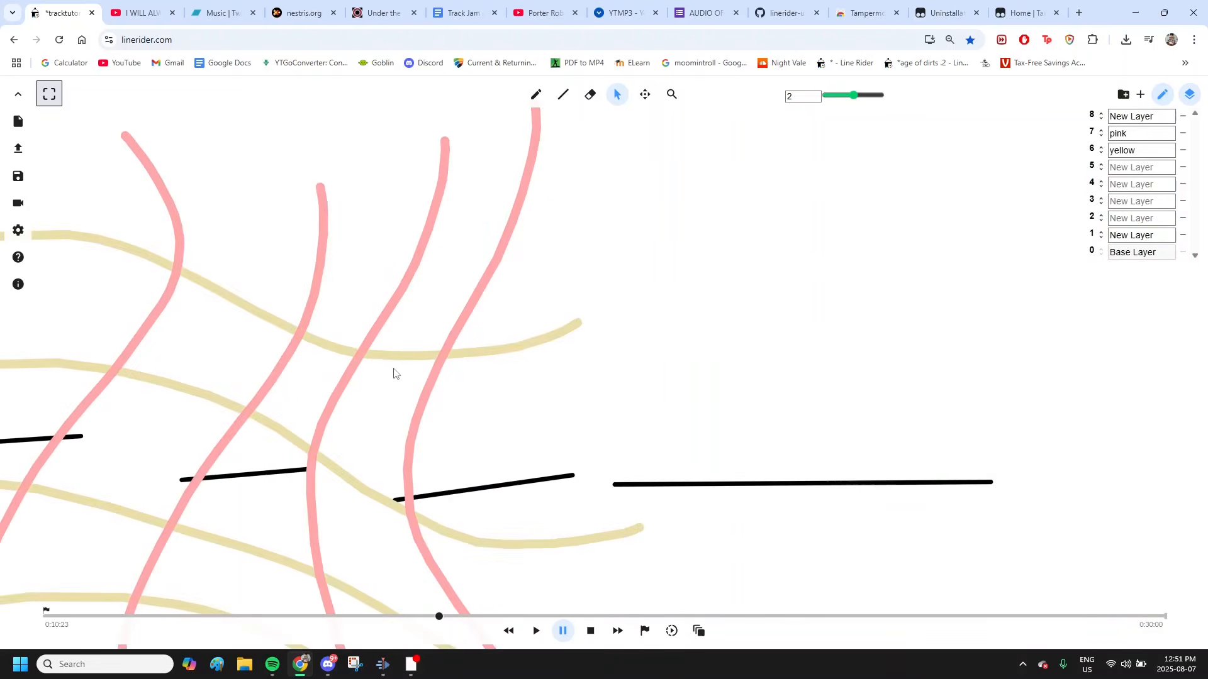
{"action": "left_click_drag", "start_coordinate": [1100, 151], "coordinate": [1101, 127]}
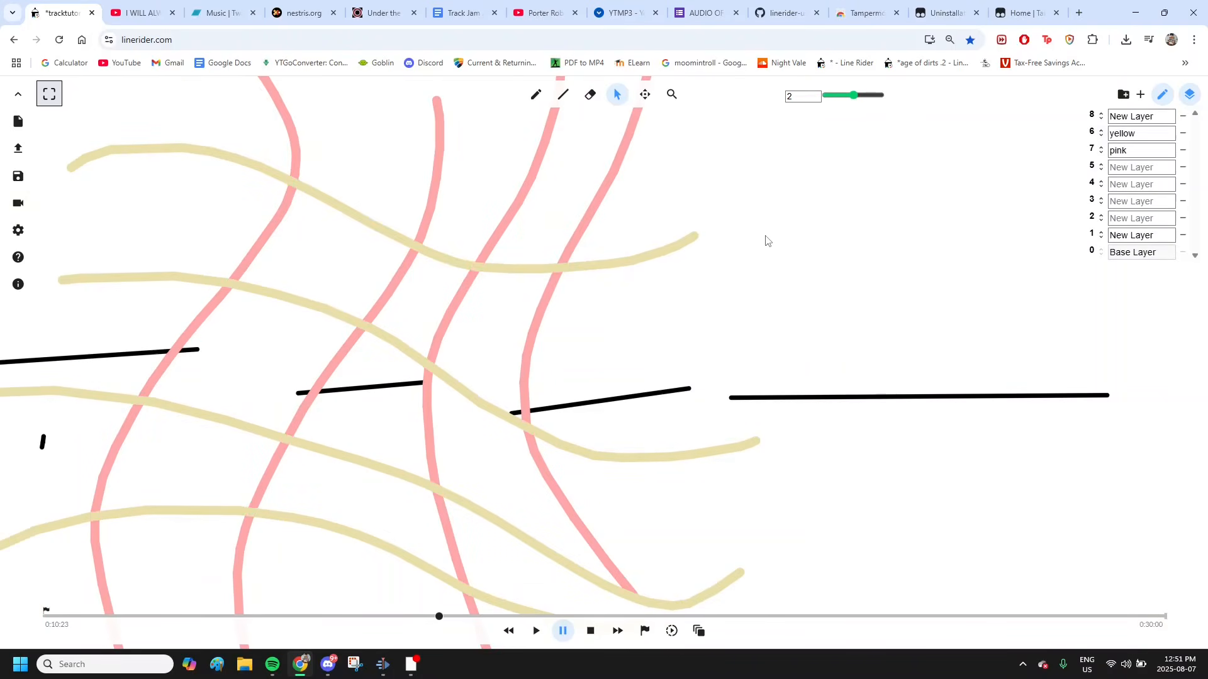
{"action": "scroll", "coordinate": [413, 281], "scroll_direction": "up", "scroll_amount": 3}
{"action": "scroll", "coordinate": [436, 225], "scroll_direction": "up", "scroll_amount": 2}
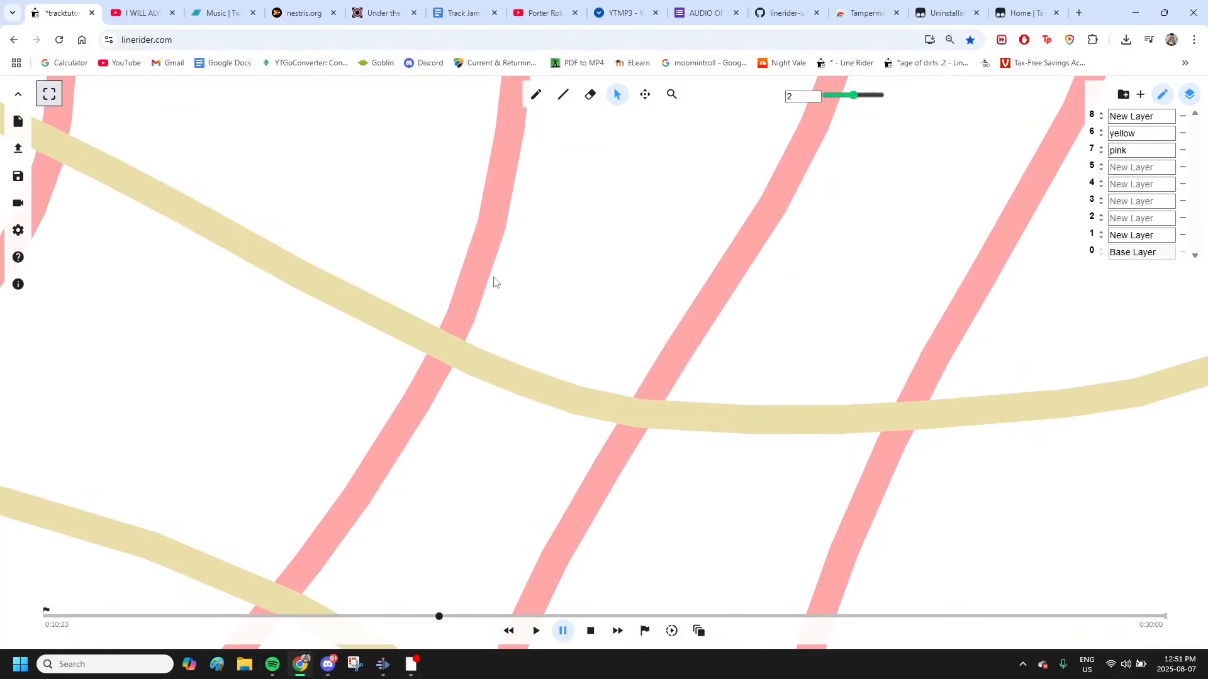
{"action": "left_click", "coordinate": [446, 366]}
{"action": "scroll", "coordinate": [447, 365], "scroll_direction": "down", "scroll_amount": 6}
{"action": "left_click", "coordinate": [564, 361]}
- Play the ride from 0:01:23, return it to the start, and move the playback position to 0:10:00
{"action": "left_click_drag", "start_coordinate": [454, 618], "coordinate": [102, 624]}
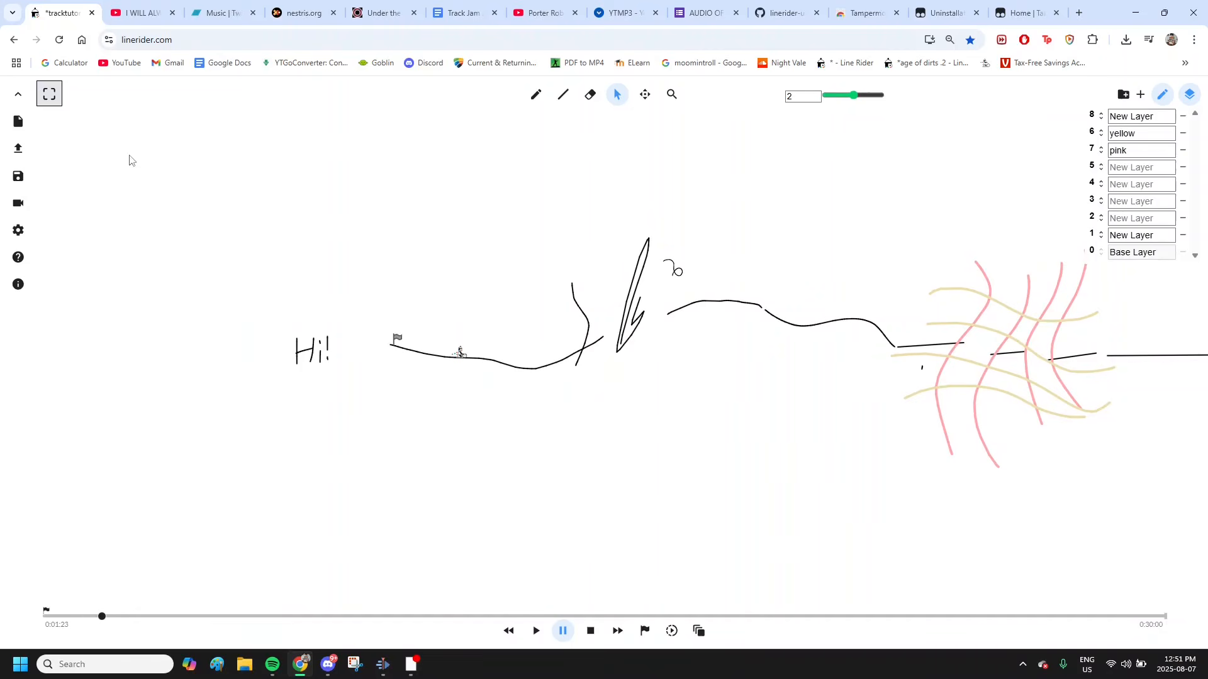
{"action": "key", "text": "space"}
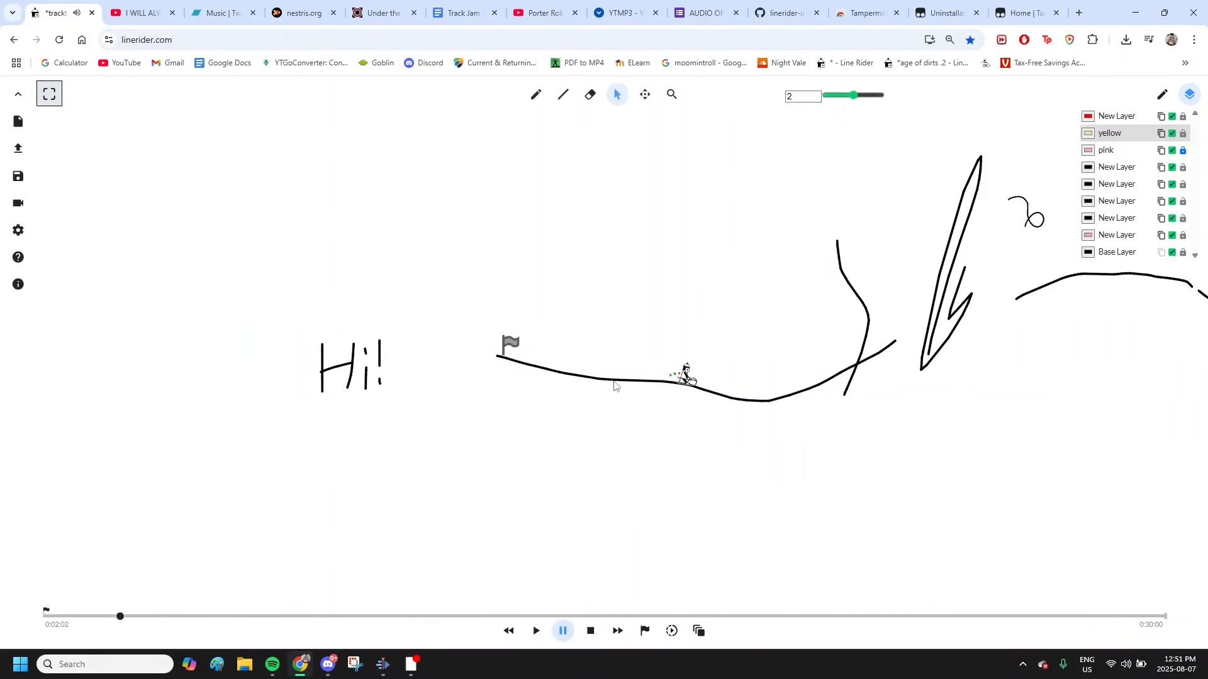
{"action": "left_click", "coordinate": [591, 631]}
{"action": "scroll", "coordinate": [498, 359], "scroll_direction": "up", "scroll_amount": 5}
{"action": "scroll", "coordinate": [723, 336], "scroll_direction": "down", "scroll_amount": 4}
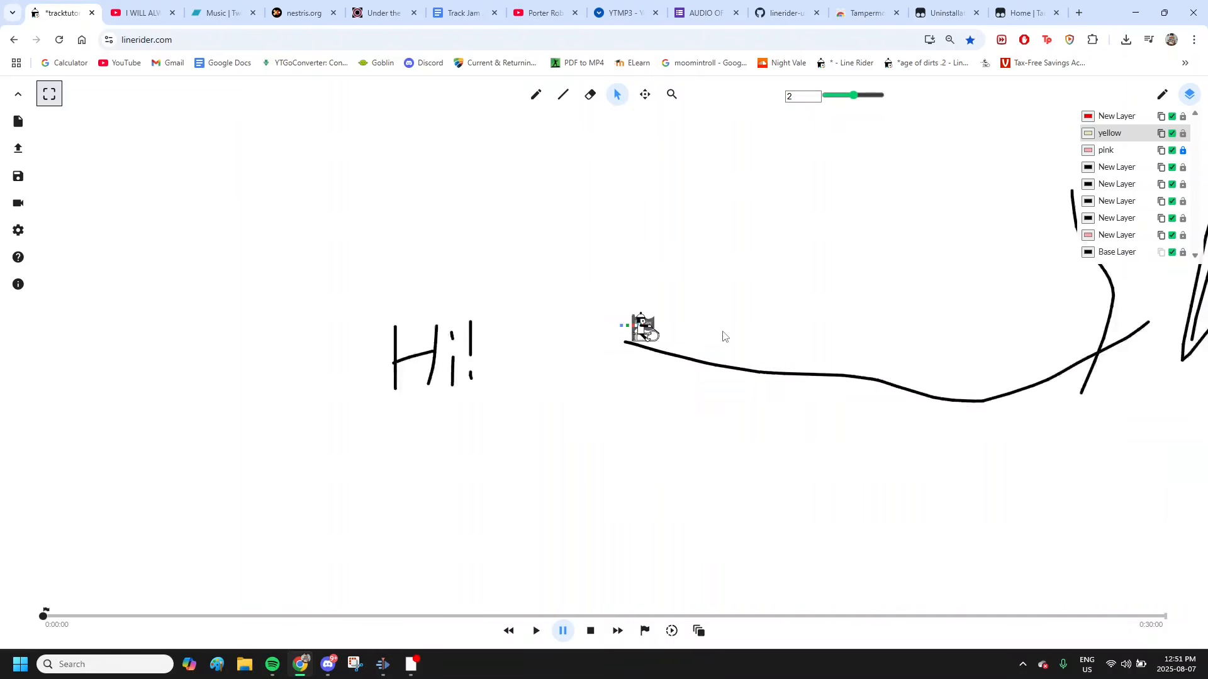
{"action": "scroll", "coordinate": [722, 336], "scroll_direction": "right", "scroll_amount": 20}
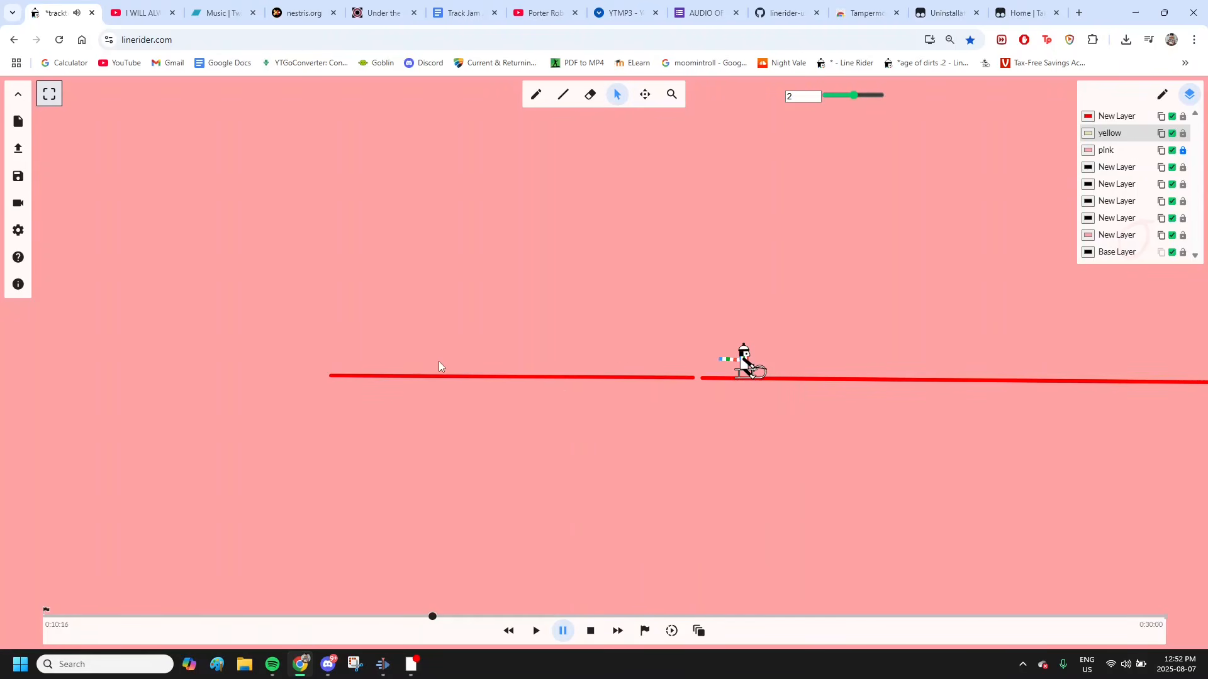
{"action": "left_click_drag", "start_coordinate": [433, 616], "coordinate": [416, 620]}
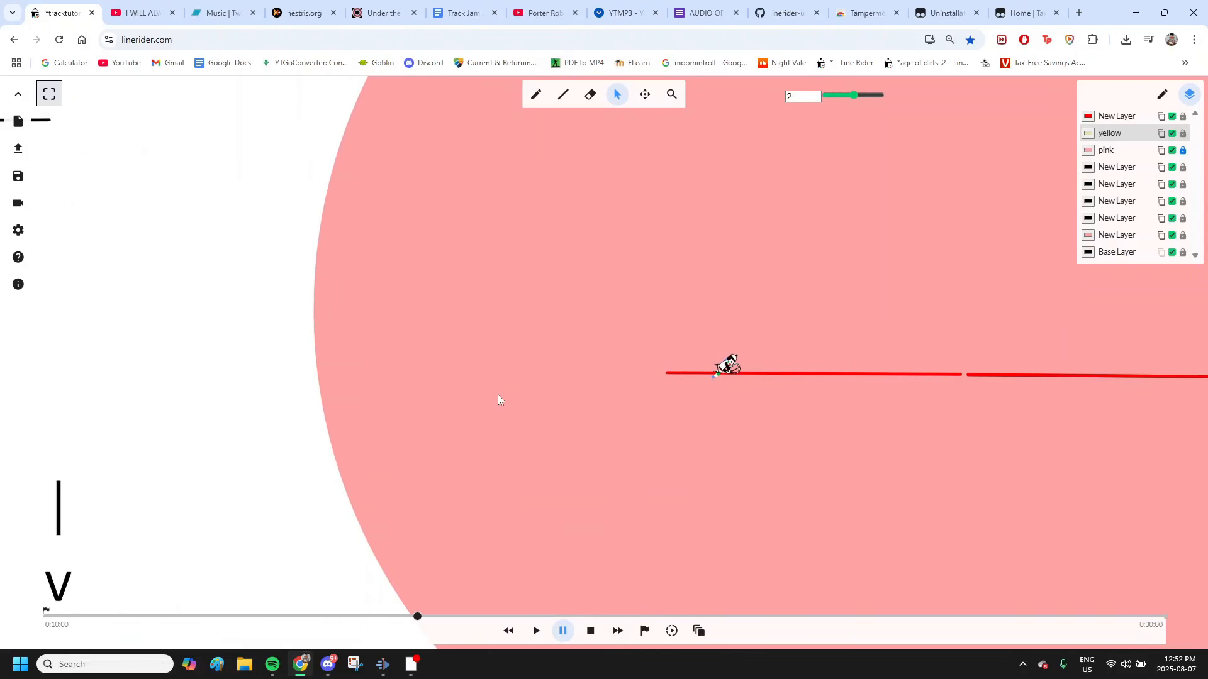
- Open the camera trigger editor and examine the Zoom, Pan, Focus, Speed, Skin, Gravity and Layer triggers
{"action": "left_click", "coordinate": [42, 94]}
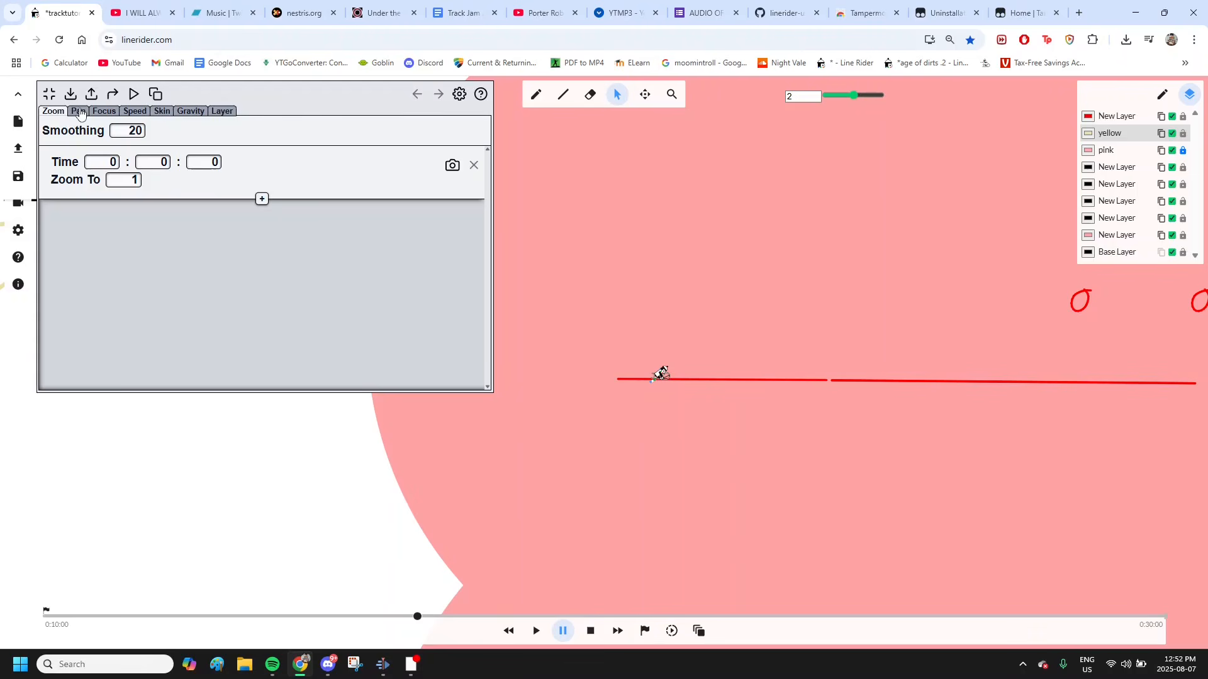
{"action": "left_click", "coordinate": [79, 112]}
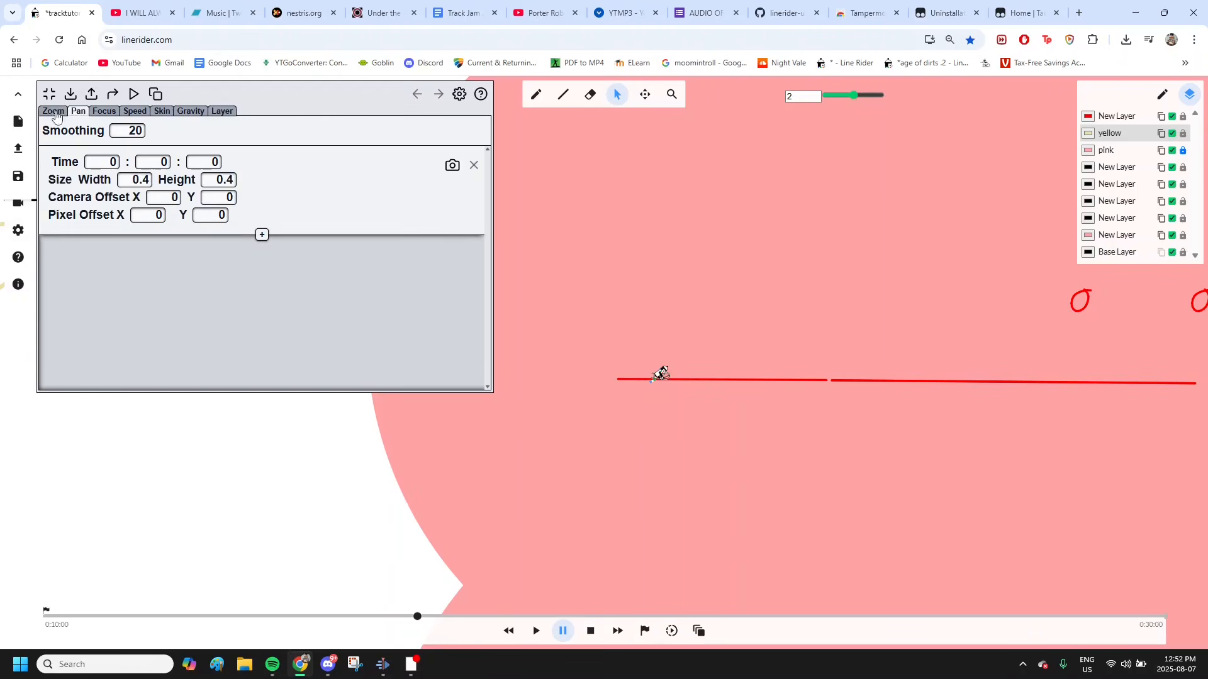
{"action": "left_click", "coordinate": [53, 112]}
{"action": "left_click", "coordinate": [79, 112]}
{"action": "left_click", "coordinate": [104, 112]}
{"action": "left_click", "coordinate": [135, 112]}
{"action": "left_click", "coordinate": [163, 112]}
{"action": "left_click", "coordinate": [190, 112]}
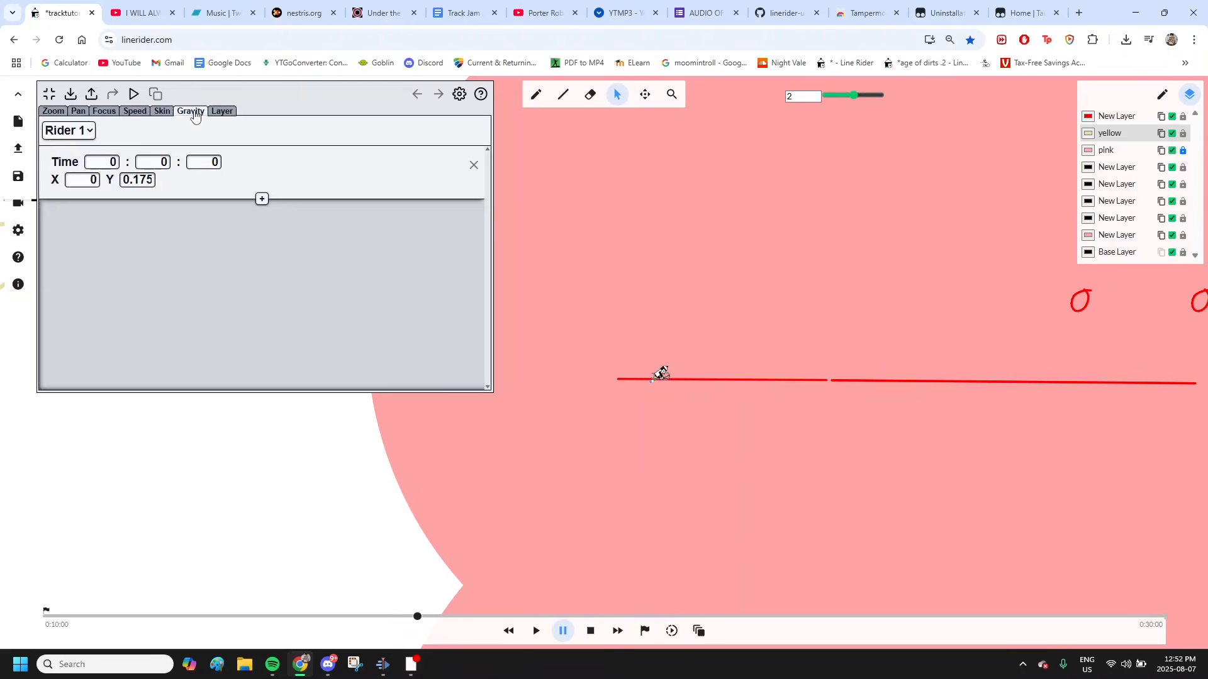
{"action": "left_click", "coordinate": [222, 112]}
{"action": "left_click", "coordinate": [54, 112]}
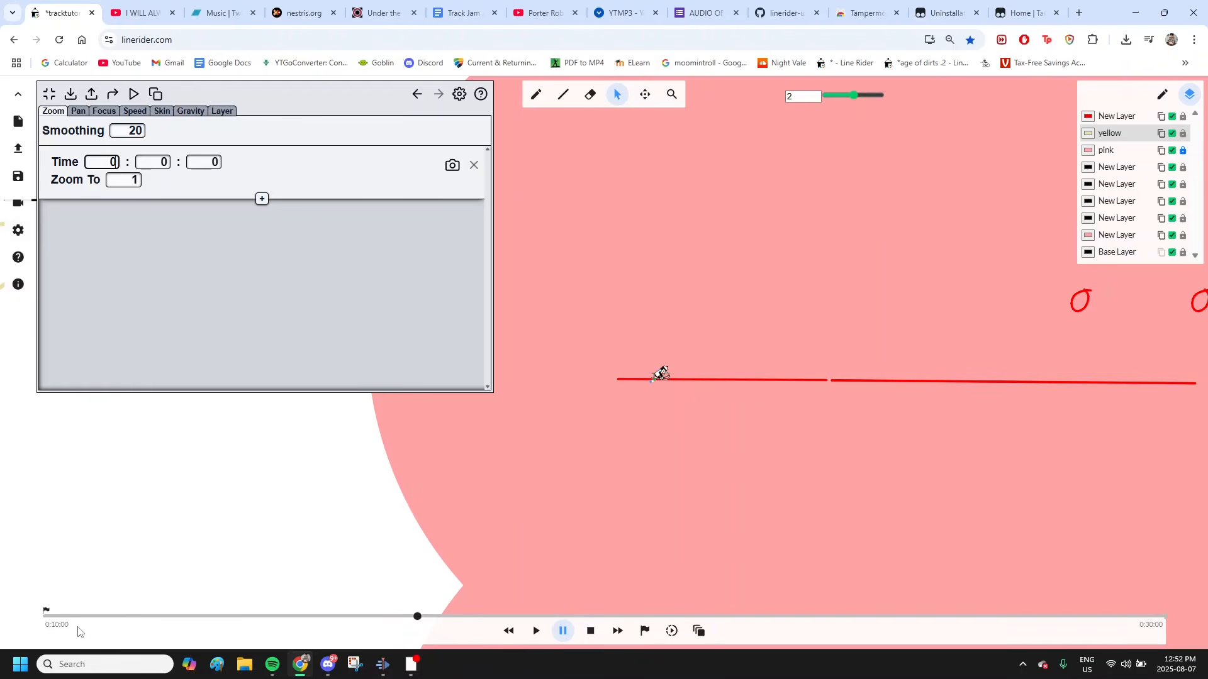
- Return the ride to the start and add a zoom trigger at 0:9:0 with Zoom To 1
{"action": "left_click_drag", "start_coordinate": [419, 617], "coordinate": [1, 631]}
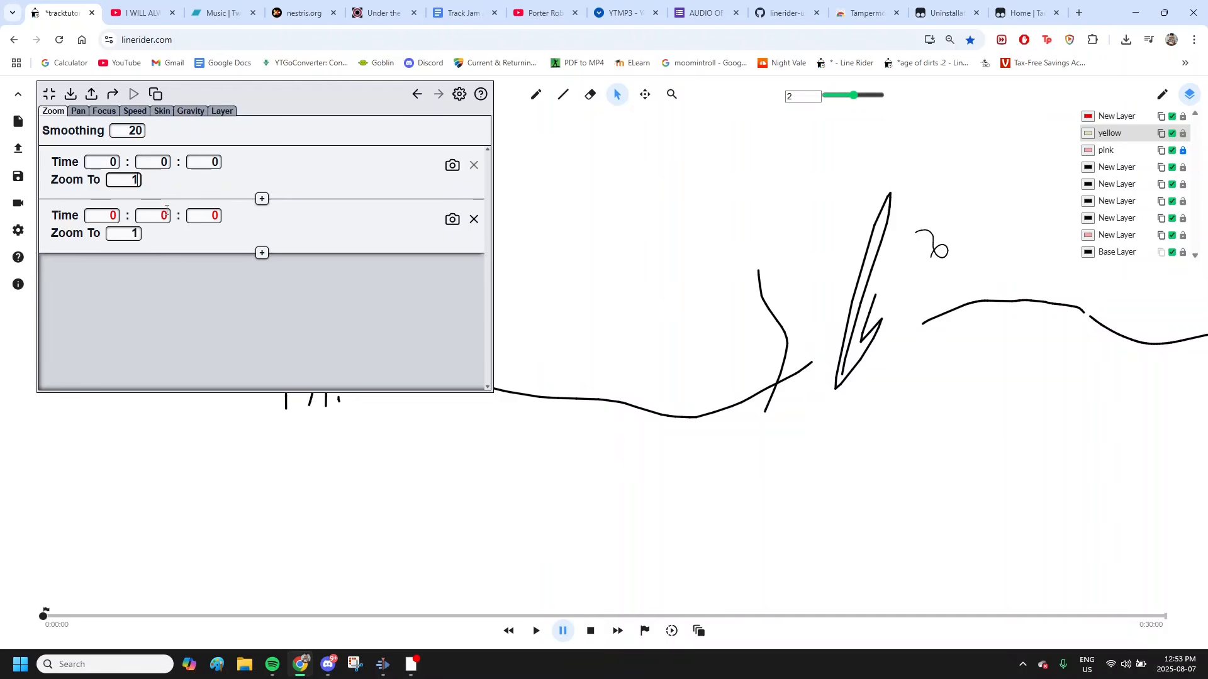
{"action": "left_click", "coordinate": [140, 232]}
{"action": "left_click", "coordinate": [167, 217]}
{"action": "key", "text": "Num_Lock"}
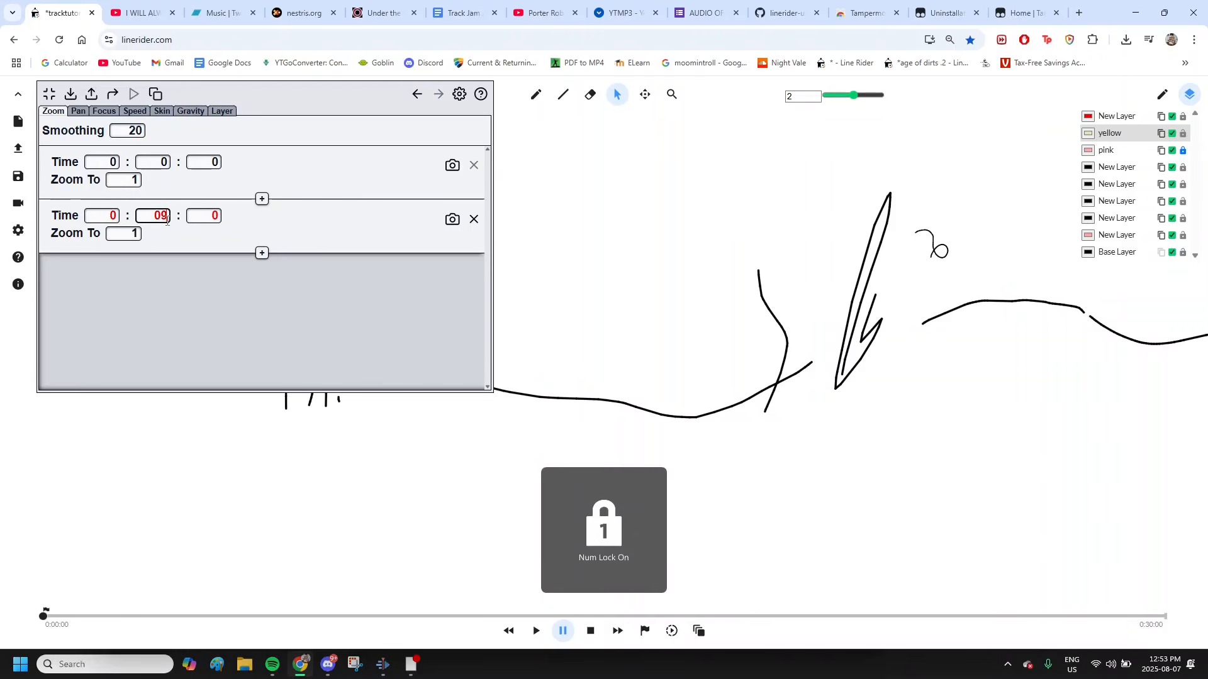
{"action": "key", "text": "BackSpace"}
{"action": "key", "text": "BackSpace"}
{"action": "key", "text": "Num_Lock"}
{"action": "key", "text": "BackSpace"}
{"action": "key", "text": "BackSpace"}
{"action": "type", "text": "9"}
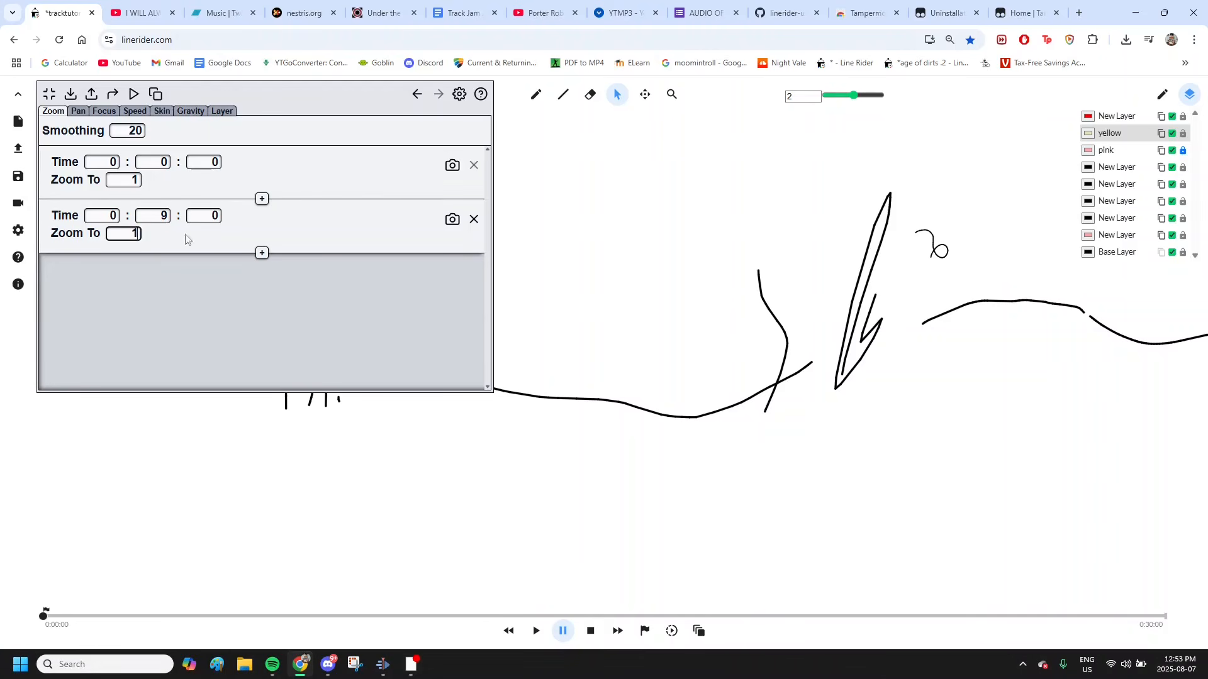
- Add a third zoom trigger at 0:10:0 with Zoom To 3
{"action": "left_click", "coordinate": [261, 253]}
{"action": "left_click", "coordinate": [163, 270]}
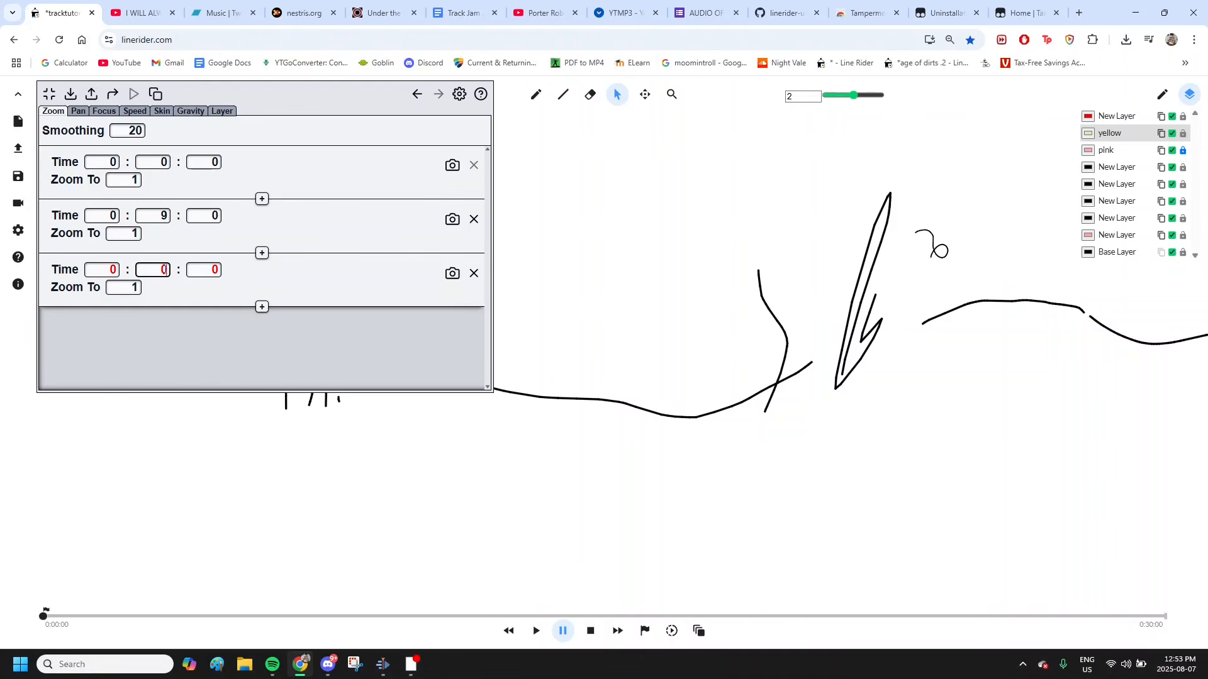
{"action": "type", "text": "10"}
{"action": "left_click", "coordinate": [138, 288]}
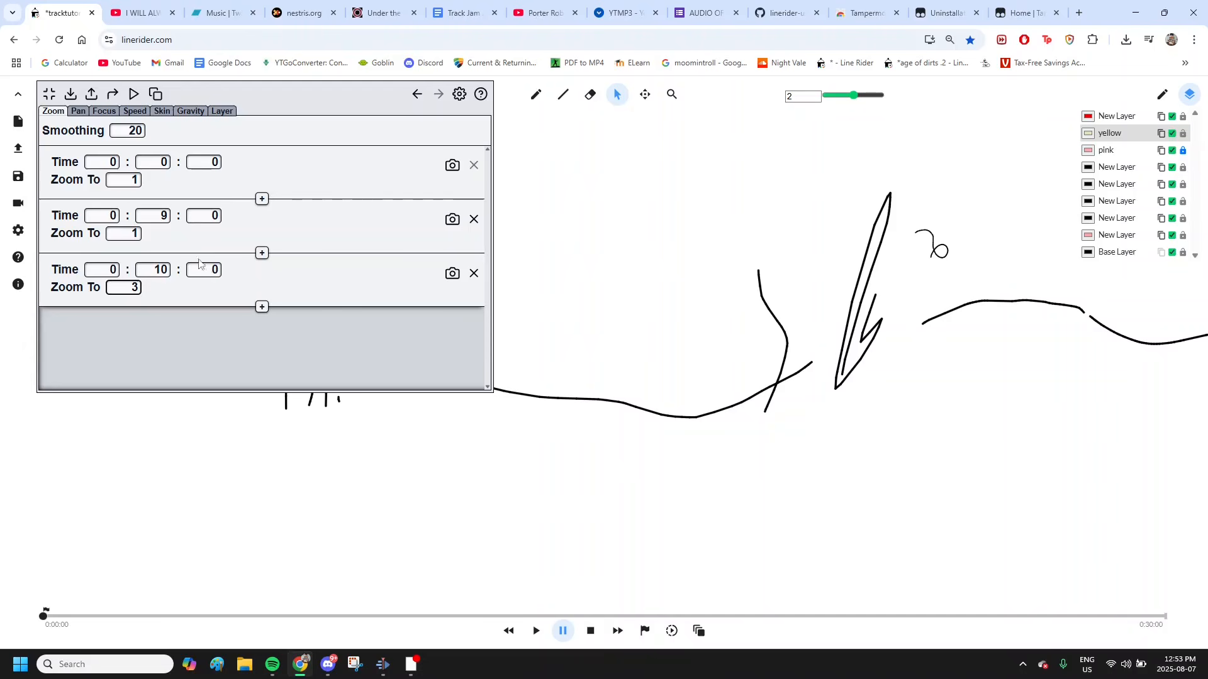
- Run the zoom triggers and play the ride twice through the zoom change into the pink circle
{"action": "left_click", "coordinate": [133, 94]}
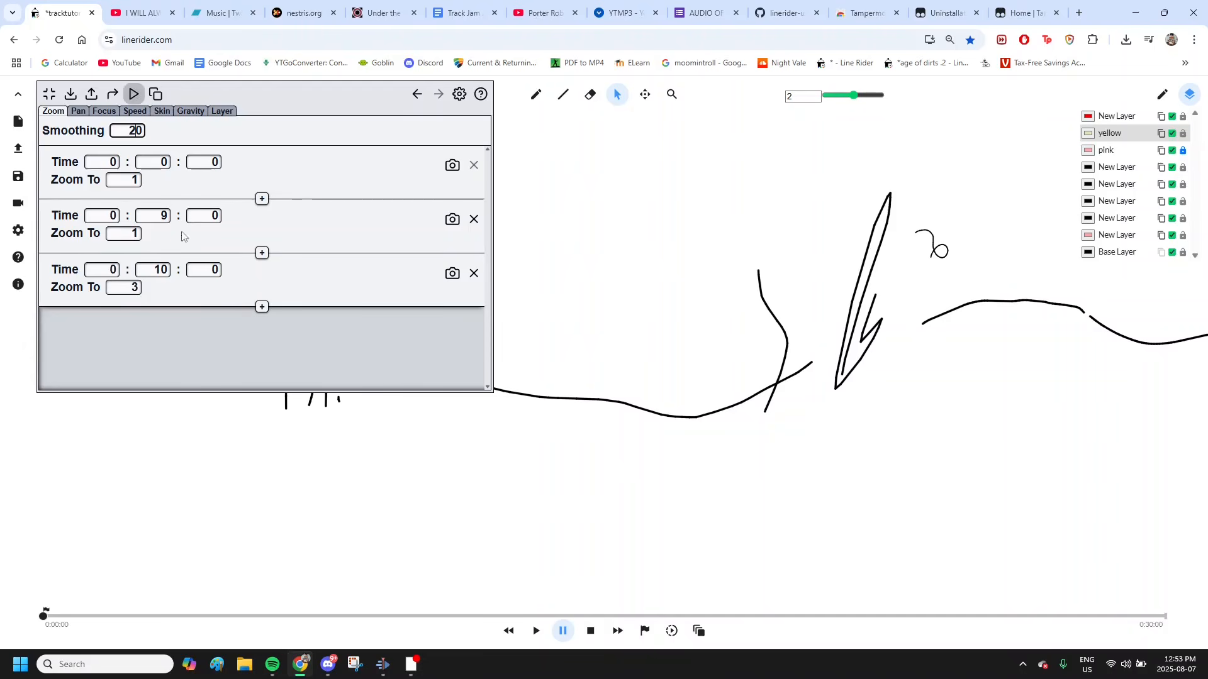
{"action": "left_click", "coordinate": [274, 616]}
{"action": "left_click", "coordinate": [310, 616]}
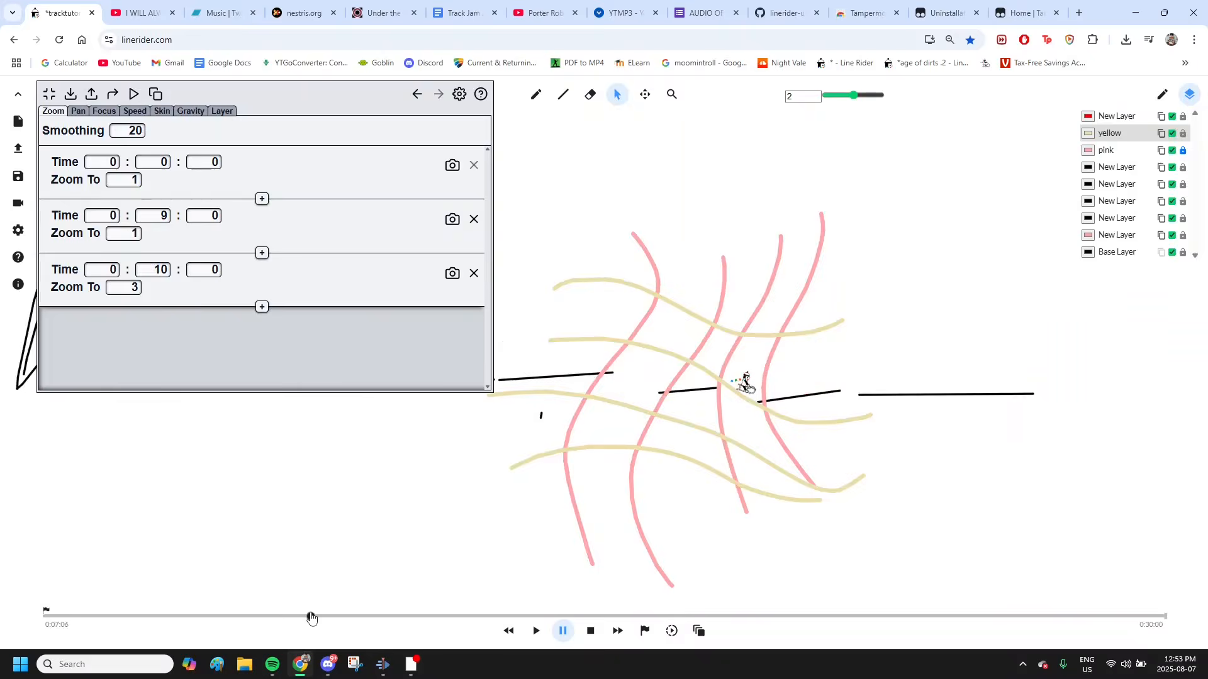
{"action": "key", "text": "space"}
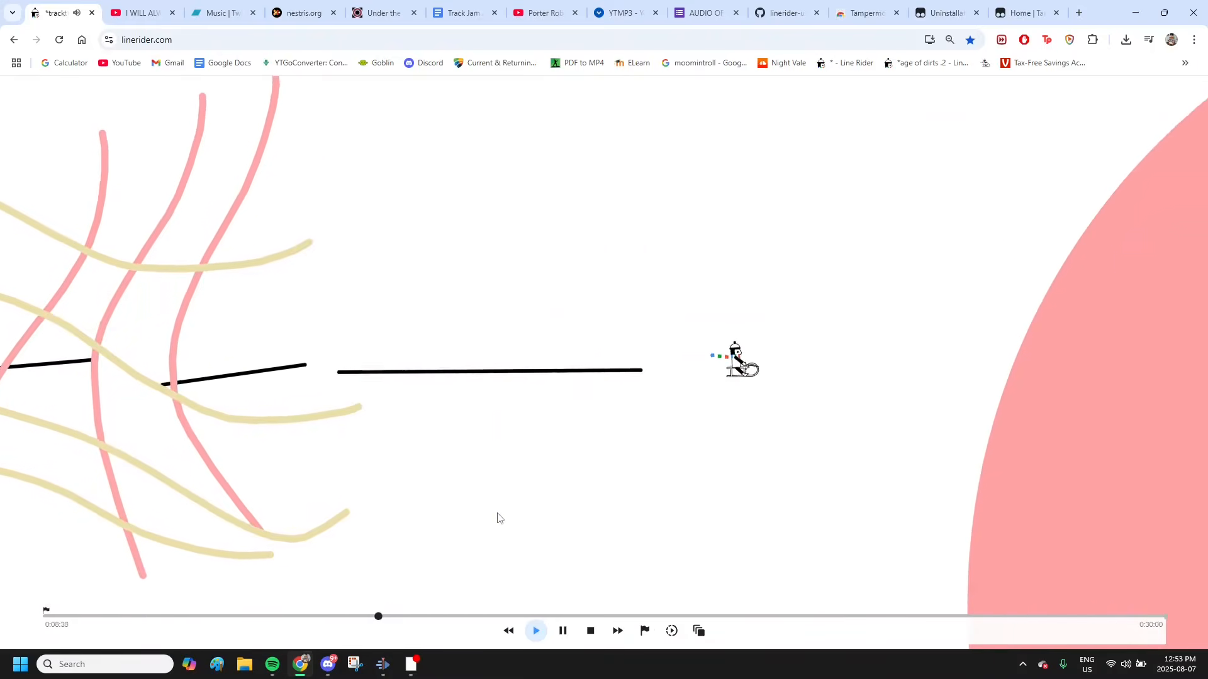
{"action": "key", "text": "space"}
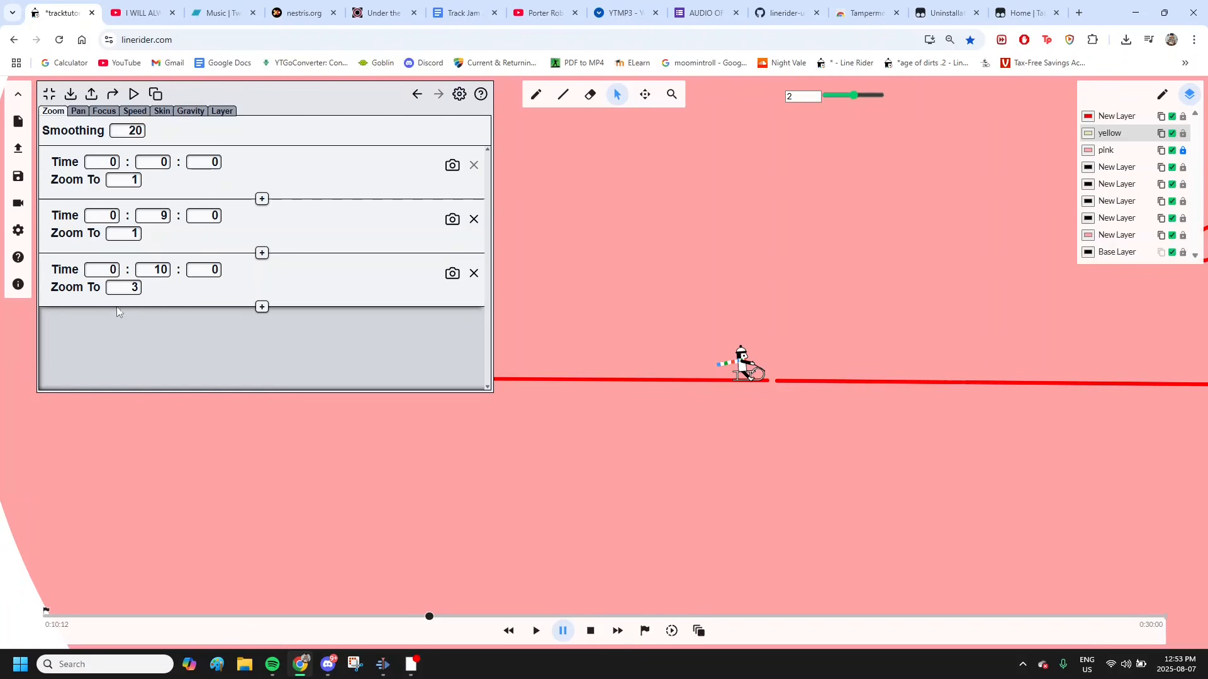
{"action": "left_click_drag", "start_coordinate": [329, 616], "coordinate": [220, 617]}
{"action": "key", "text": "space"}
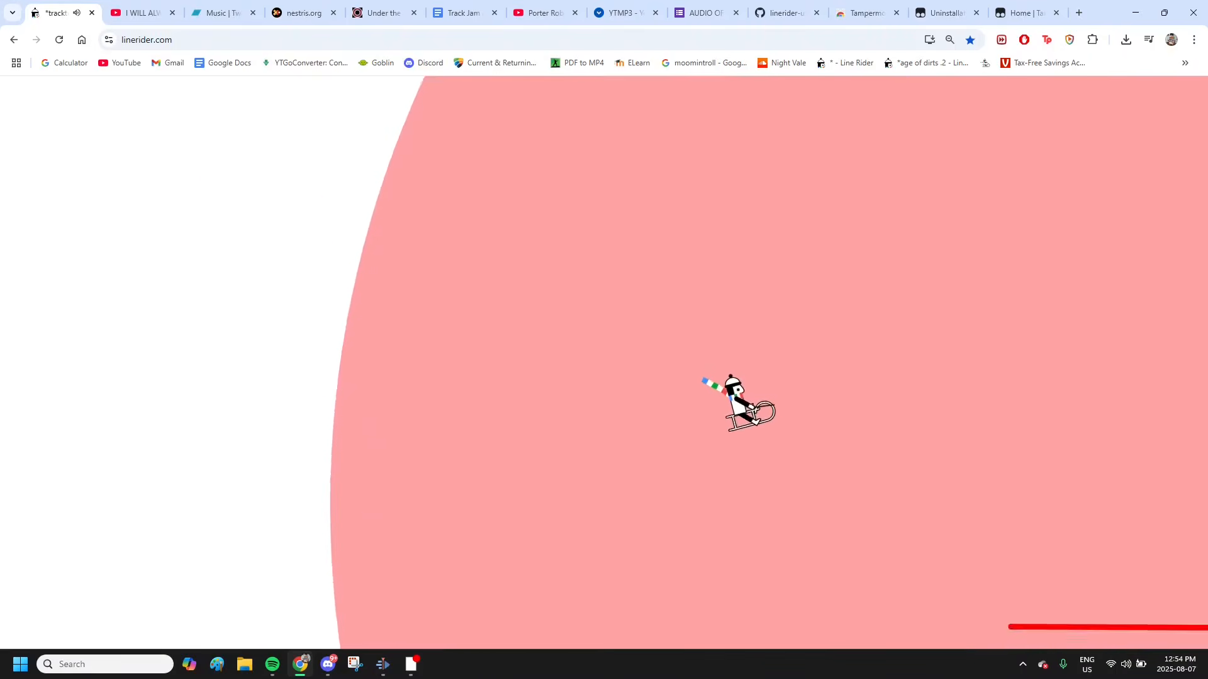
{"action": "mouse_move", "coordinate": [531, 524]}
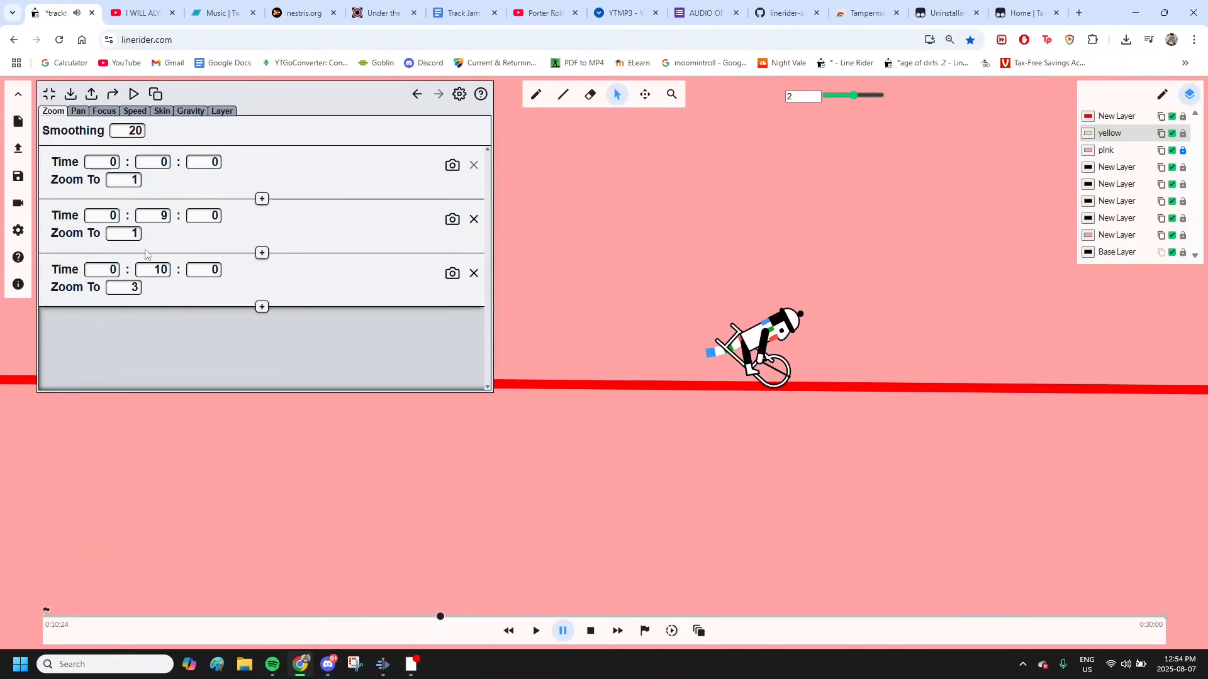
- Set the first pan trigger's camera offset to X 0.3 and Y 0.3 near the ride's start, and run it
{"action": "left_click", "coordinate": [78, 111]}
{"action": "left_click_drag", "start_coordinate": [442, 614], "coordinate": [2, 604]}
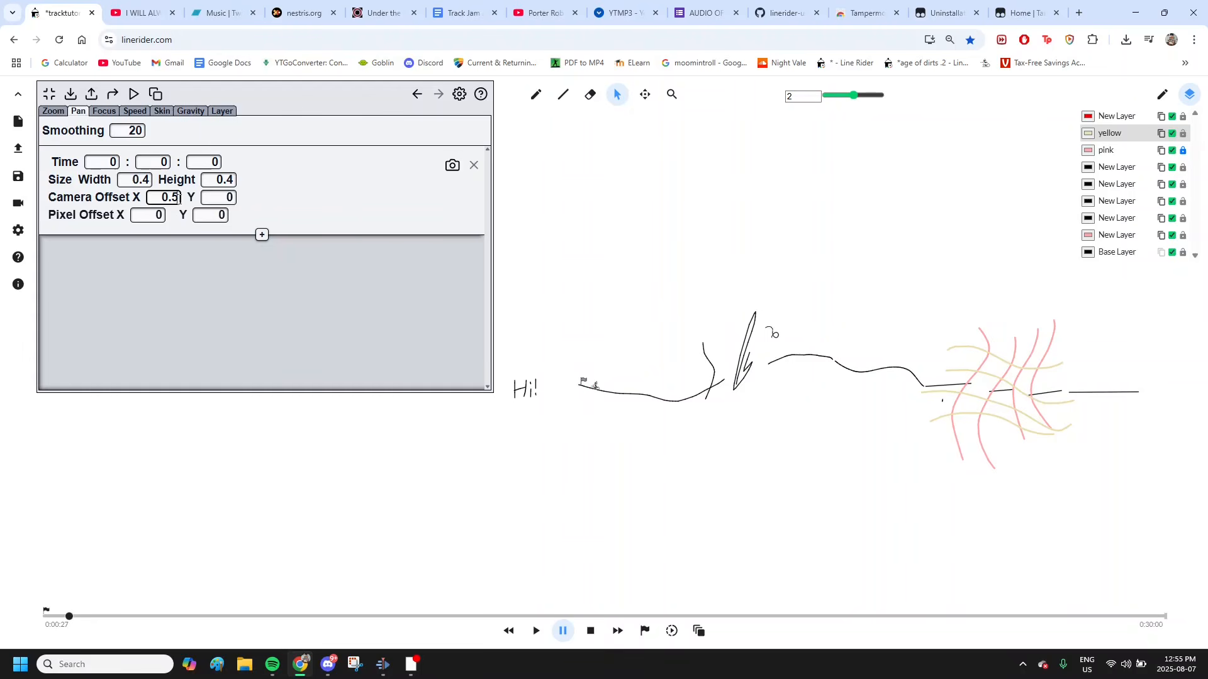
{"action": "type", "text": "3"}
{"action": "left_click", "coordinate": [232, 198]}
{"action": "type", "text": ".3"}
{"action": "left_click", "coordinate": [133, 94]}
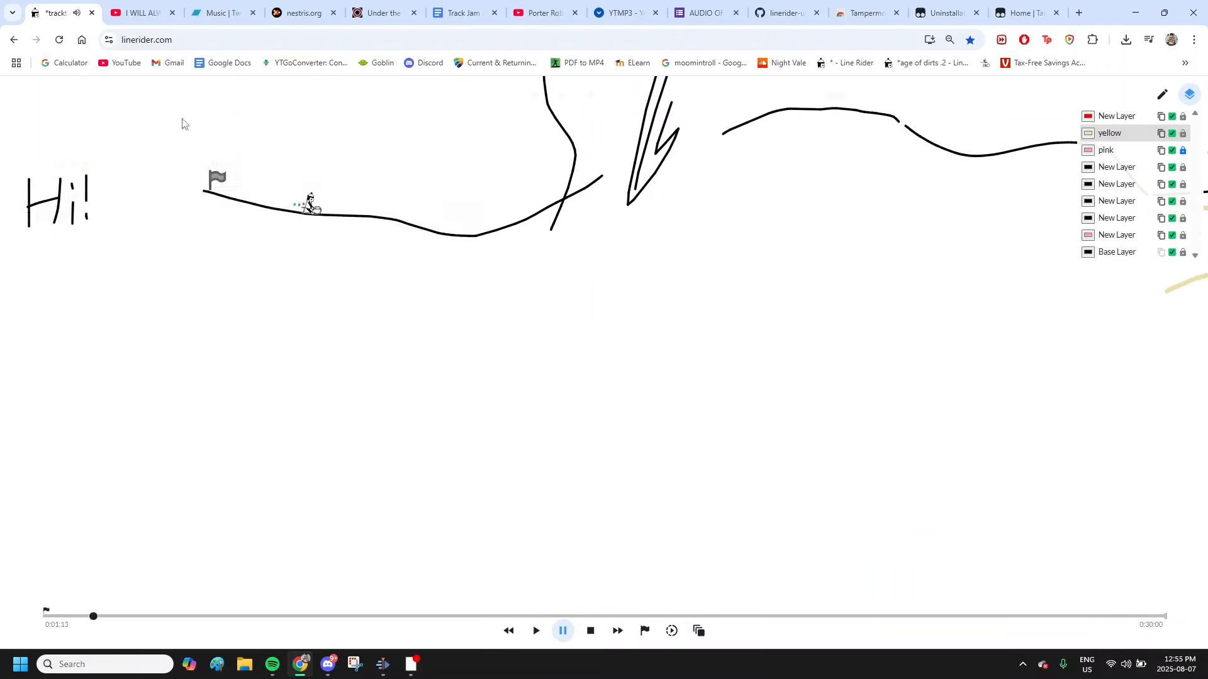
- Set the first pan trigger's camera offset Y to -0.3
{"action": "left_click", "coordinate": [214, 192]}
{"action": "type", "text": "-0.3"}
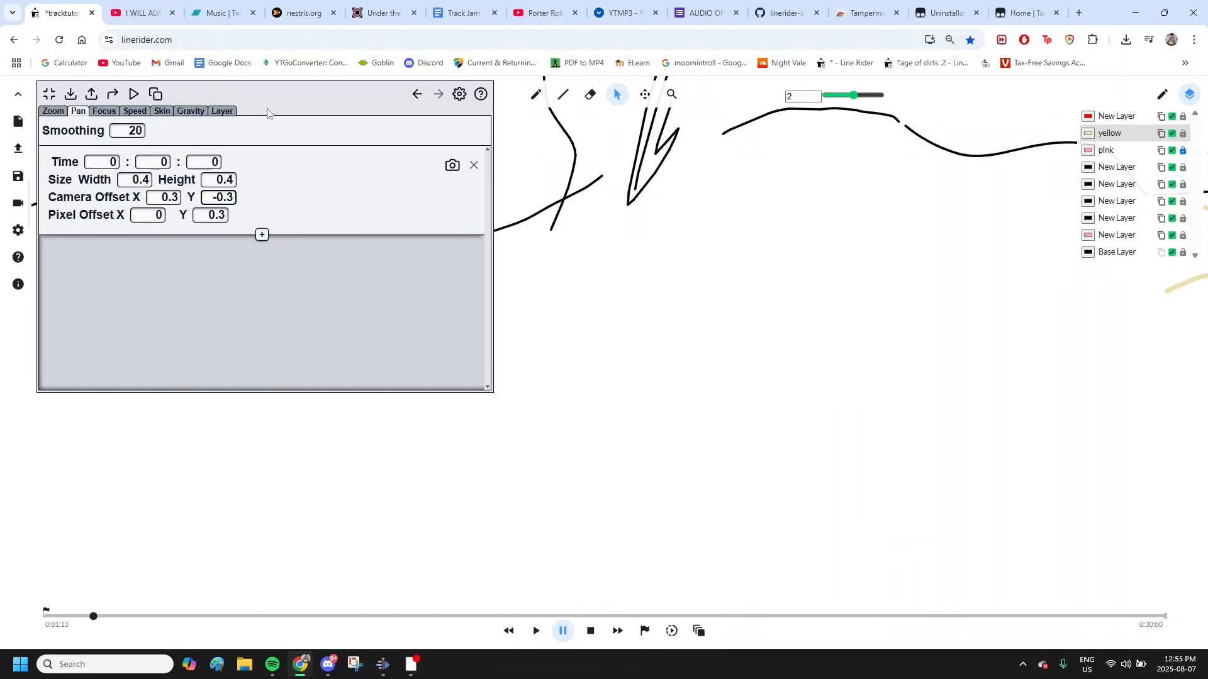
- Run the first pan trigger and add two more pan triggers, timed at 0:9:0 and 0:10:0
{"action": "left_click", "coordinate": [134, 94]}
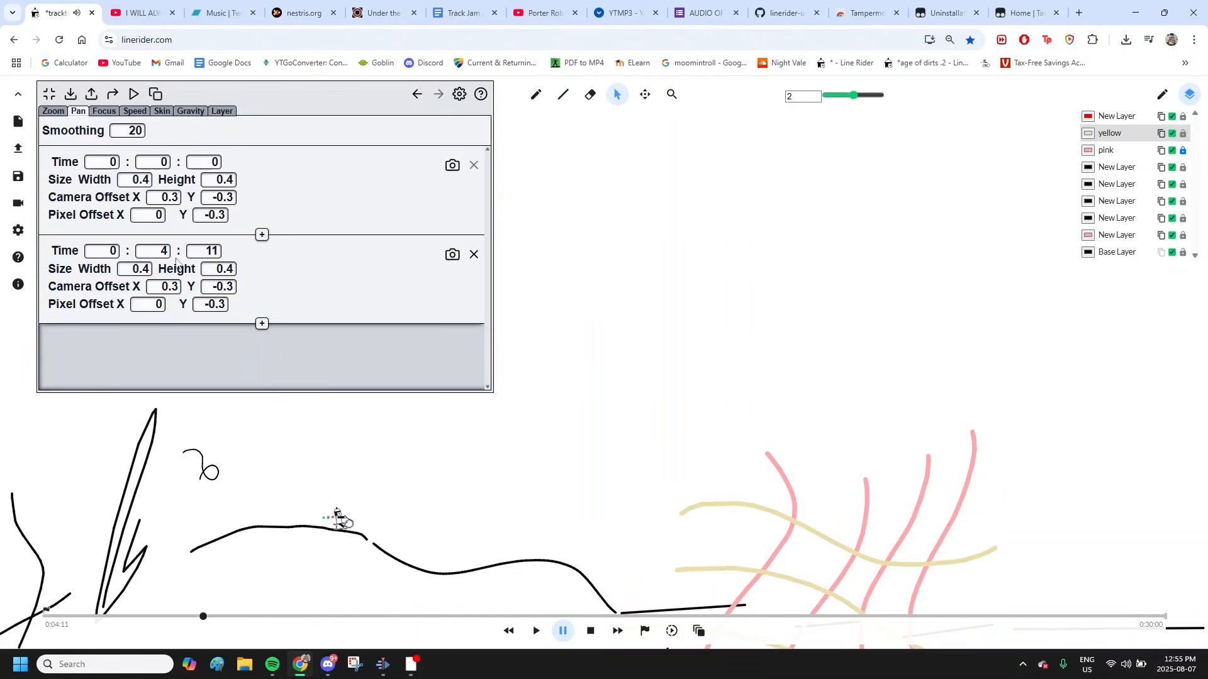
{"action": "left_click", "coordinate": [167, 253]}
{"action": "left_click", "coordinate": [213, 253]}
{"action": "type", "text": "0"}
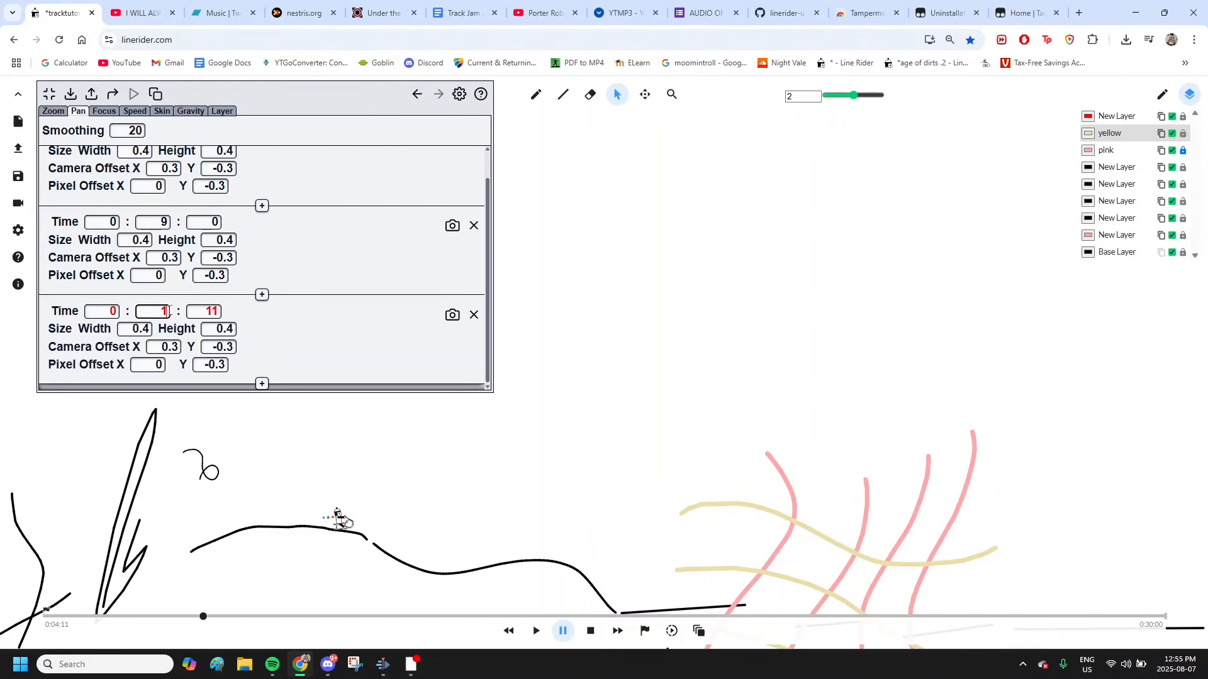
{"action": "left_click", "coordinate": [214, 310]}
{"action": "type", "text": "0"}
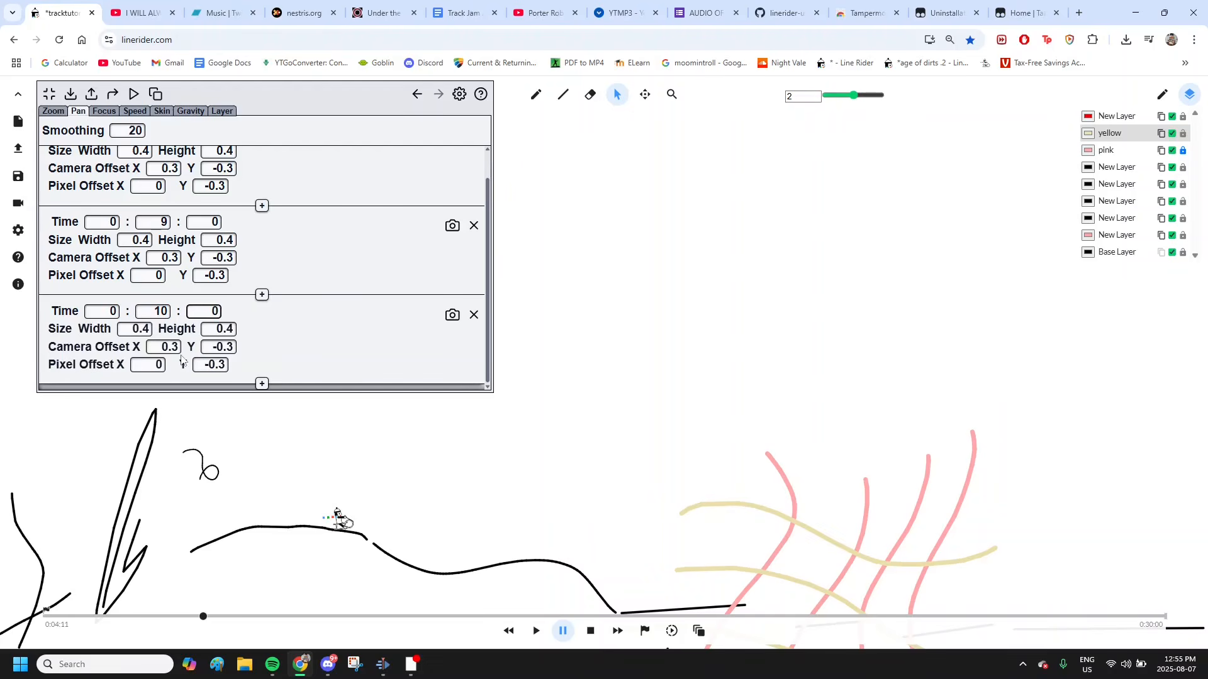
- Set the third pan trigger's camera offset X and Y and pixel offset Y to 0, run it, and play the ride into the pink circle
{"action": "left_click", "coordinate": [179, 350]}
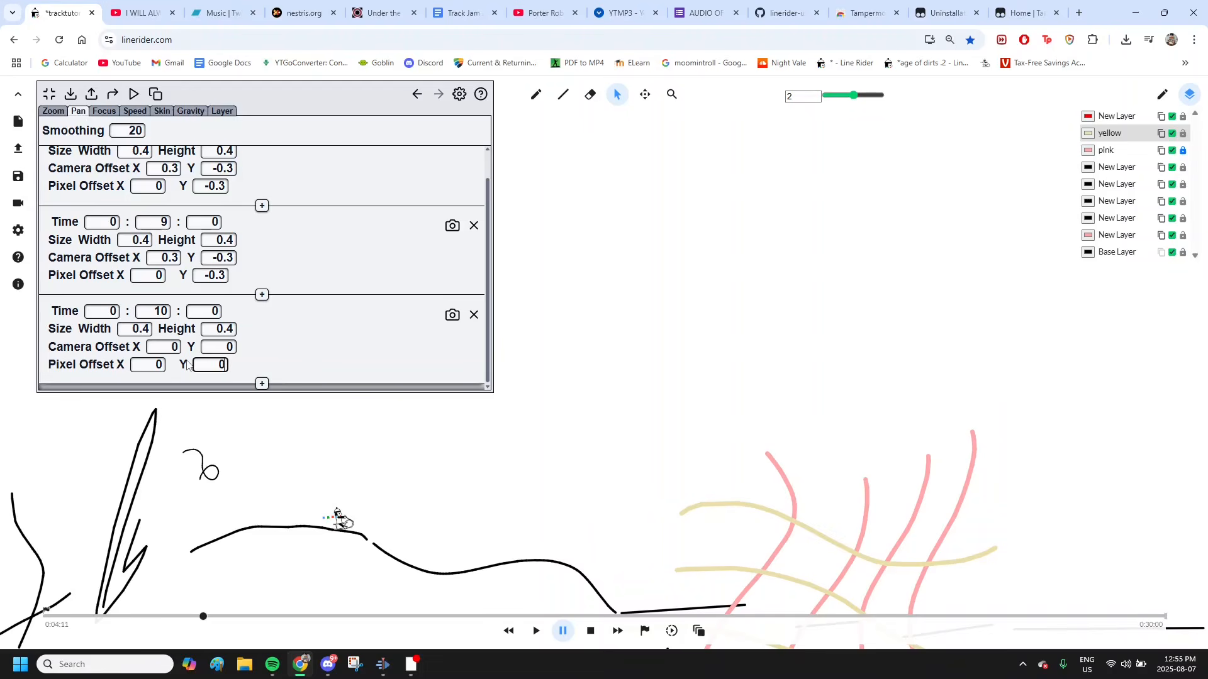
{"action": "left_click", "coordinate": [134, 94]}
{"action": "key", "text": "space"}
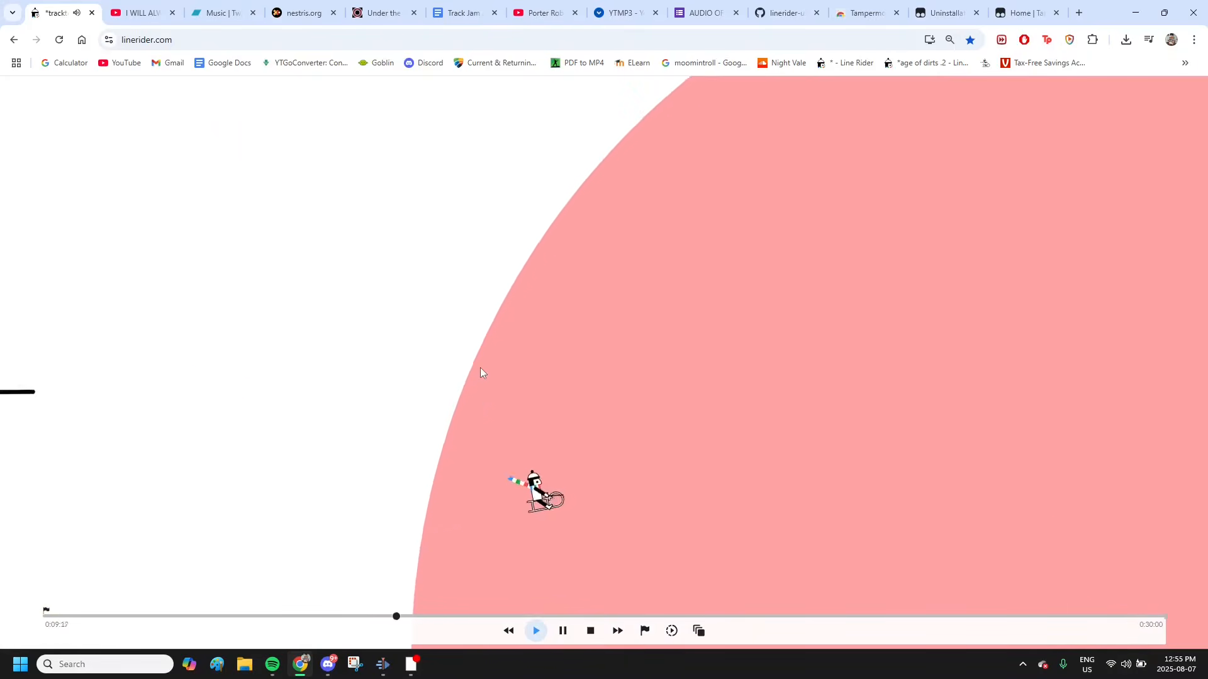
{"action": "key", "text": "space"}
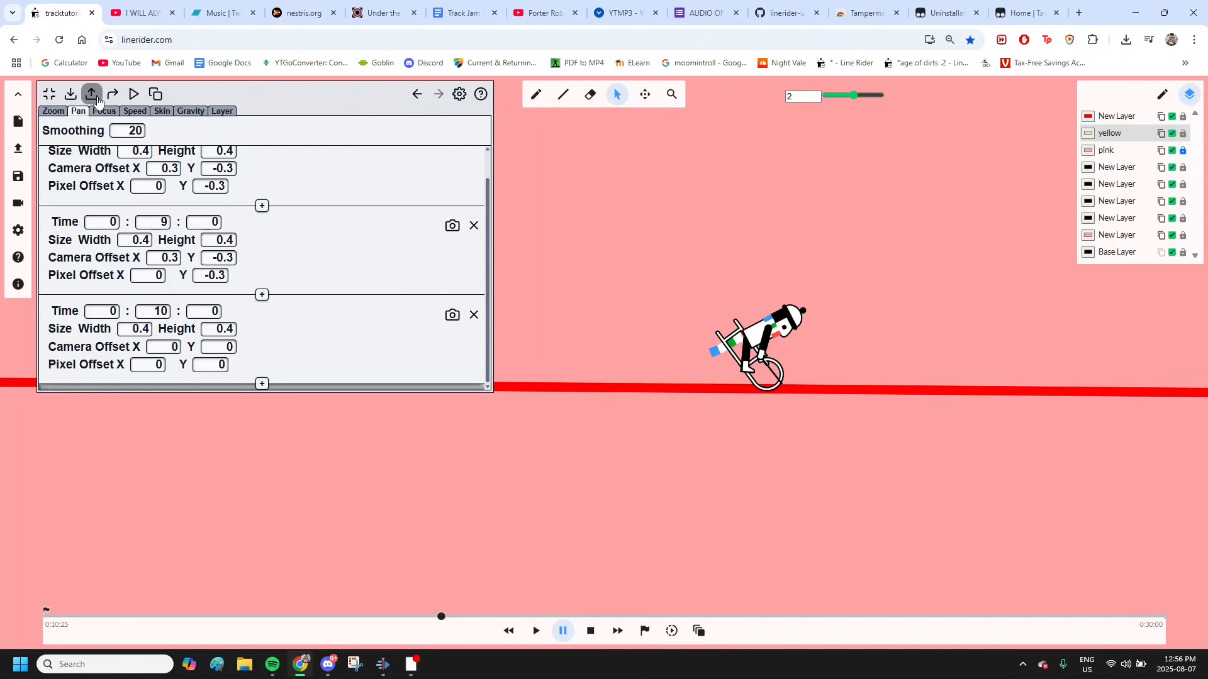
- Copy the pan trigger script and paste it into the script box in the advanced settings
{"action": "left_click", "coordinate": [157, 96]}
{"action": "left_click", "coordinate": [18, 230]}
{"action": "left_click", "coordinate": [87, 275]}
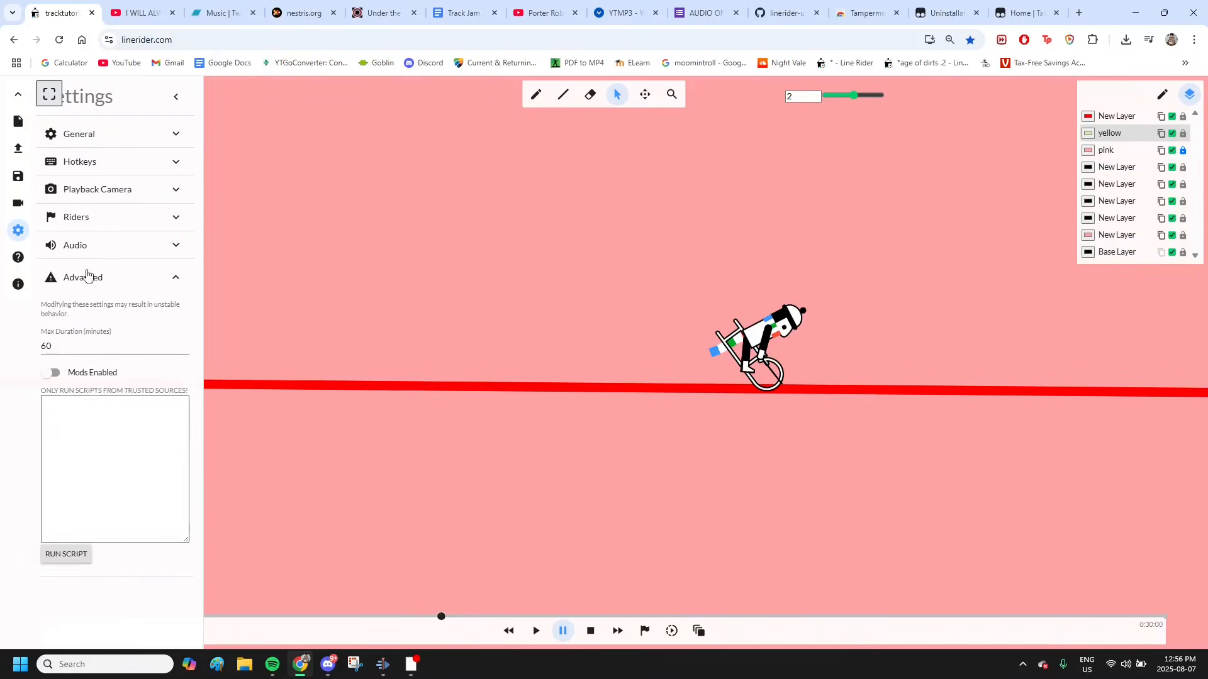
{"action": "left_click", "coordinate": [94, 410]}
{"action": "key", "text": "ctrl+v"}
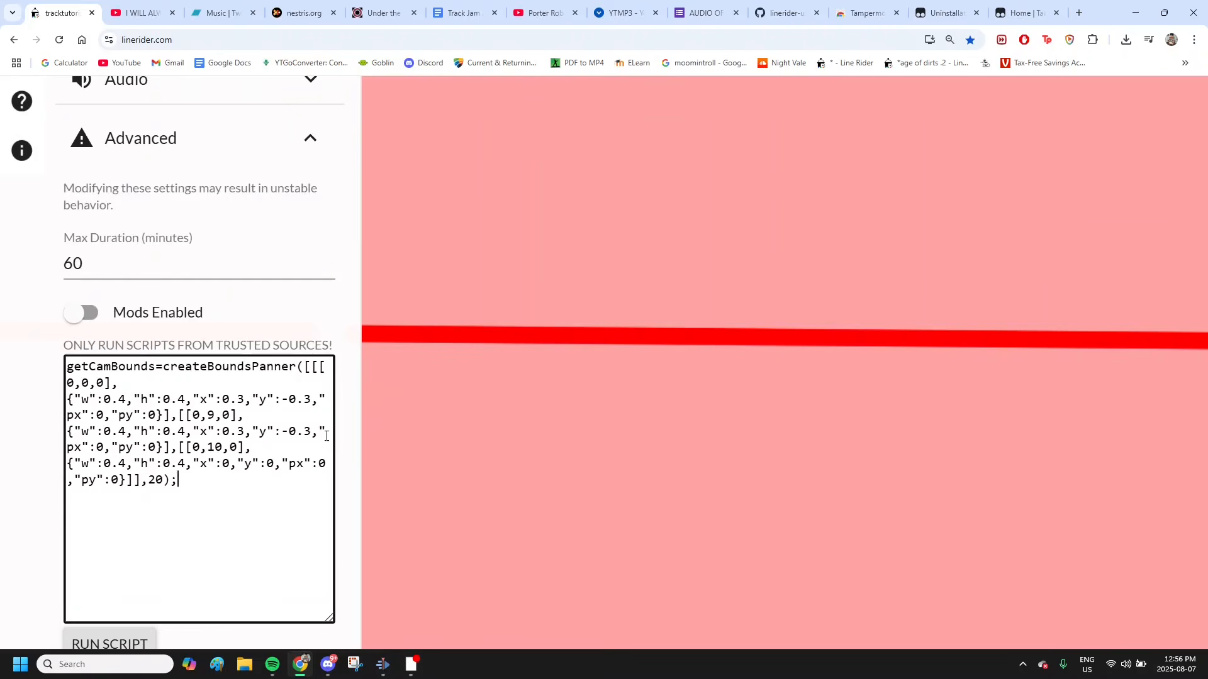
{"action": "scroll", "coordinate": [188, 450], "scroll_direction": "down", "scroll_amount": 4}
{"action": "scroll", "coordinate": [59, 482], "scroll_direction": "up", "scroll_amount": 5}
{"action": "scroll", "coordinate": [121, 442], "scroll_direction": "down", "scroll_amount": 5}
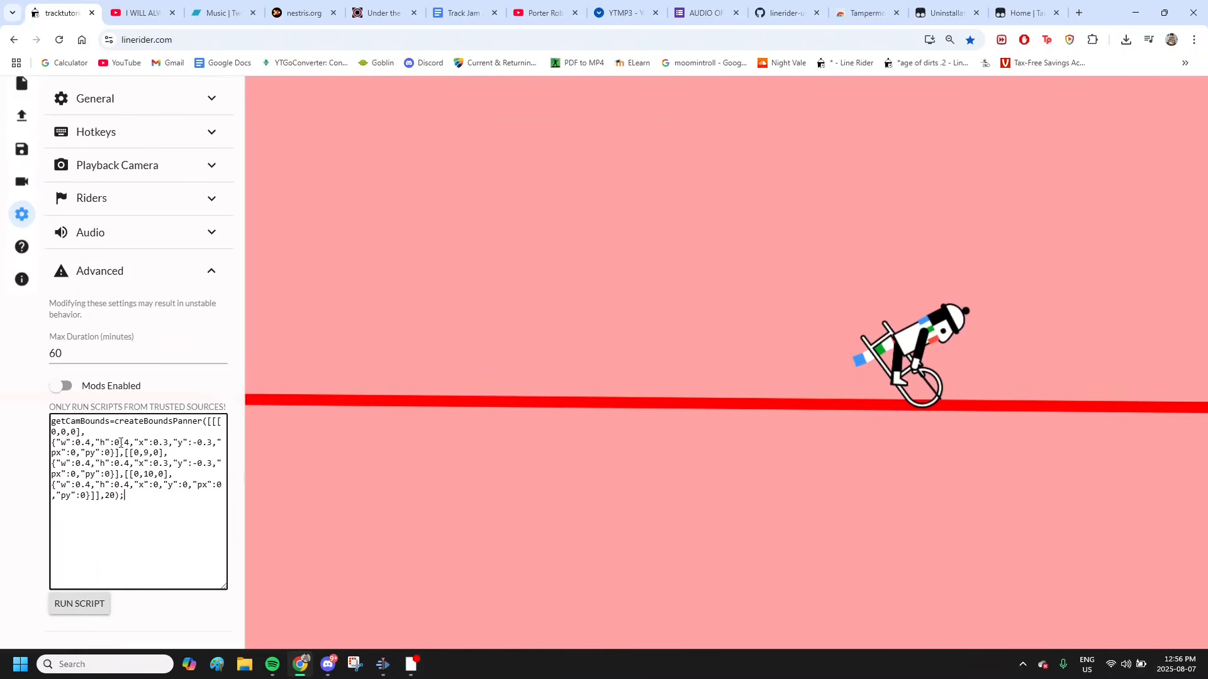
{"action": "scroll", "coordinate": [63, 146], "scroll_direction": "down", "scroll_amount": 3}
- Copy the zoom trigger script and paste it below the pan script in the advanced settings
{"action": "left_click", "coordinate": [52, 100]}
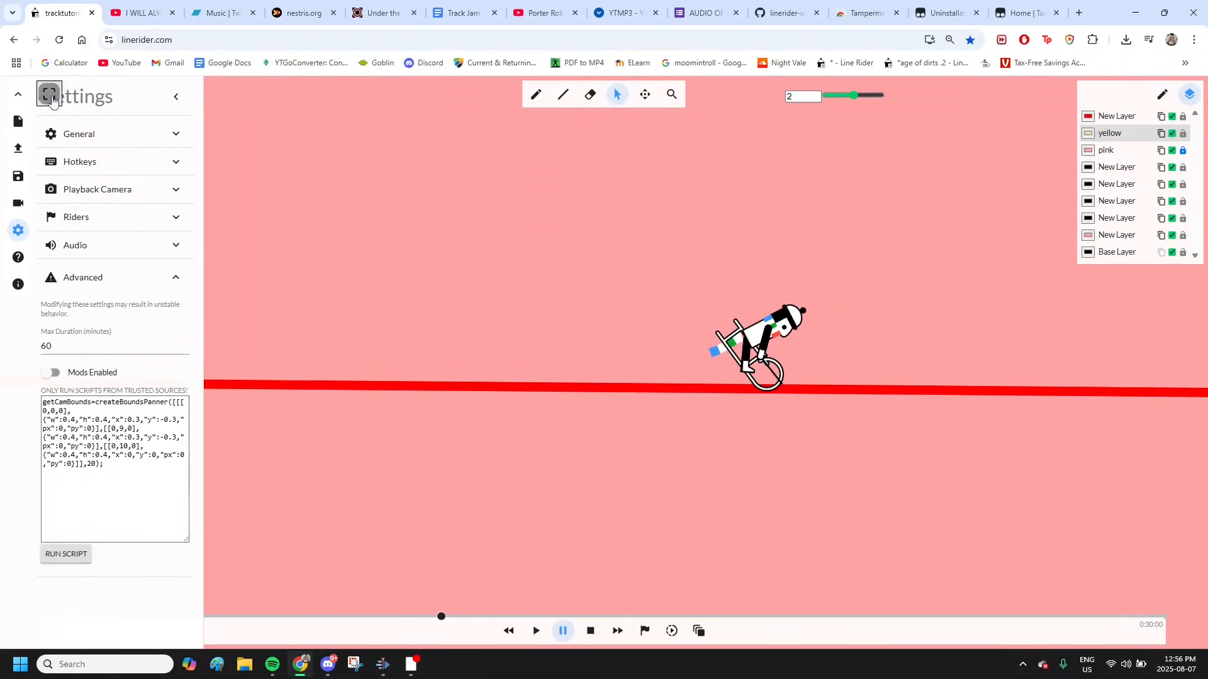
{"action": "left_click", "coordinate": [54, 111]}
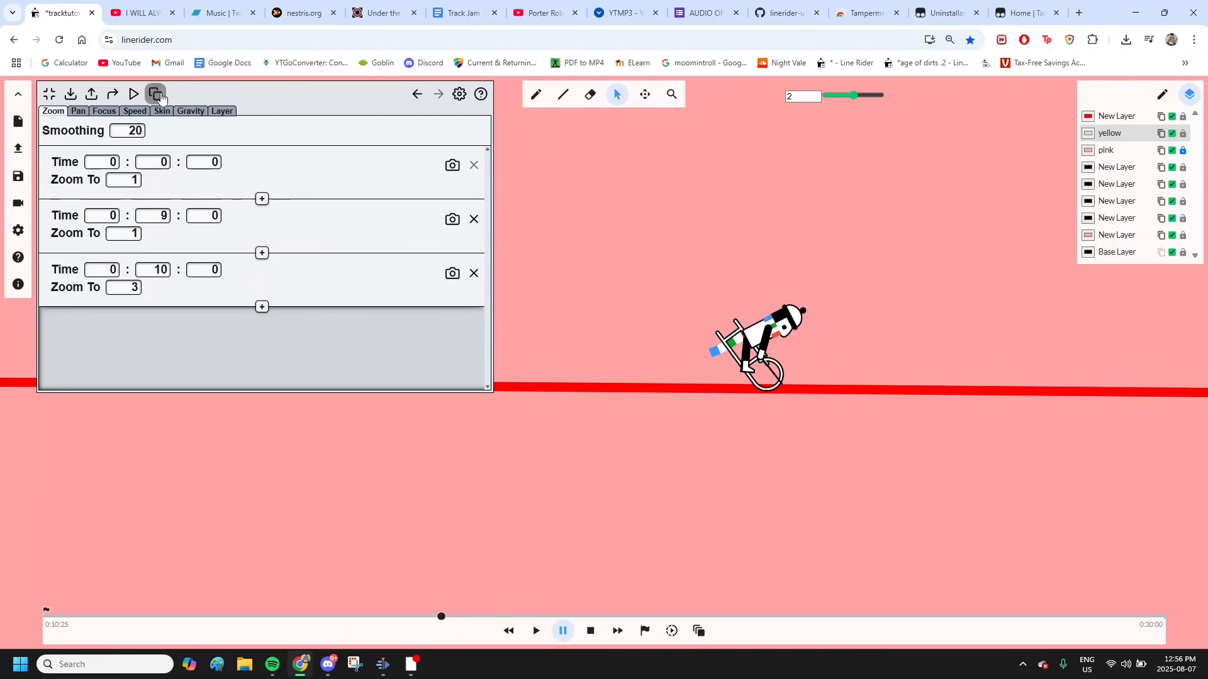
{"action": "left_click", "coordinate": [157, 95]}
{"action": "left_click", "coordinate": [18, 230]}
{"action": "left_click", "coordinate": [97, 276]}
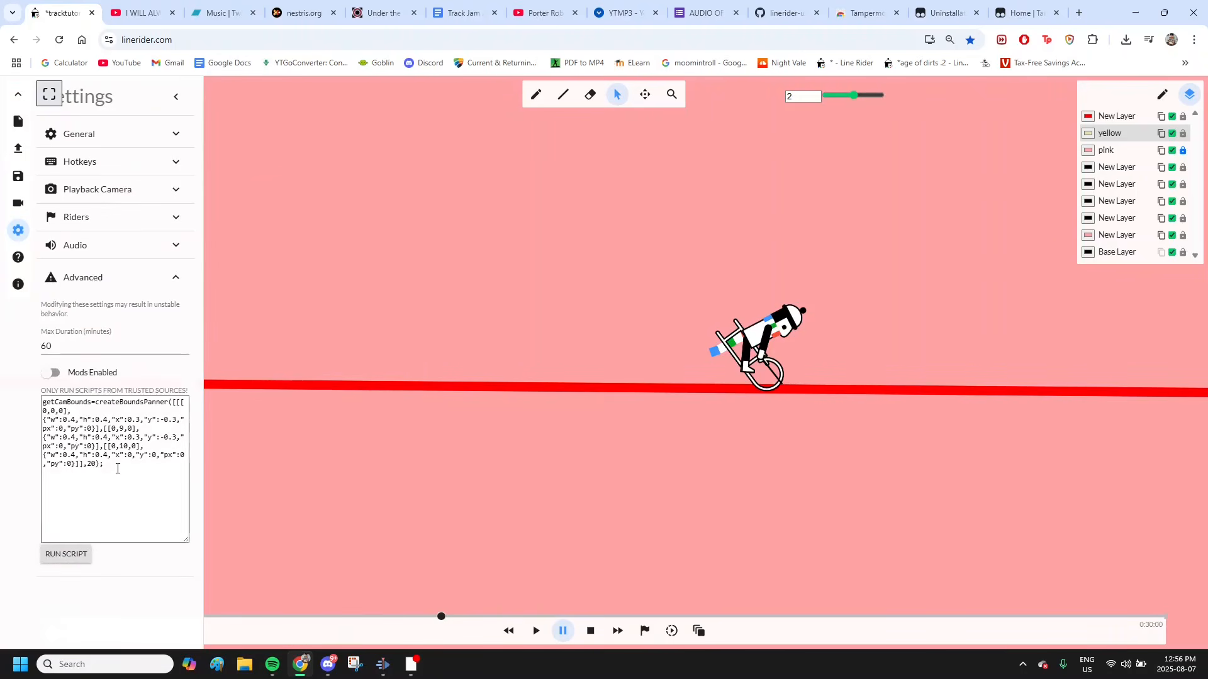
{"action": "left_click", "coordinate": [118, 469]}
{"action": "key", "text": "ctrl+v"}
- Examine the getCamBounds pan script and the getAutoZoom zoom script stored together in the script box
{"action": "scroll", "coordinate": [130, 512], "scroll_direction": "up", "scroll_amount": 5}
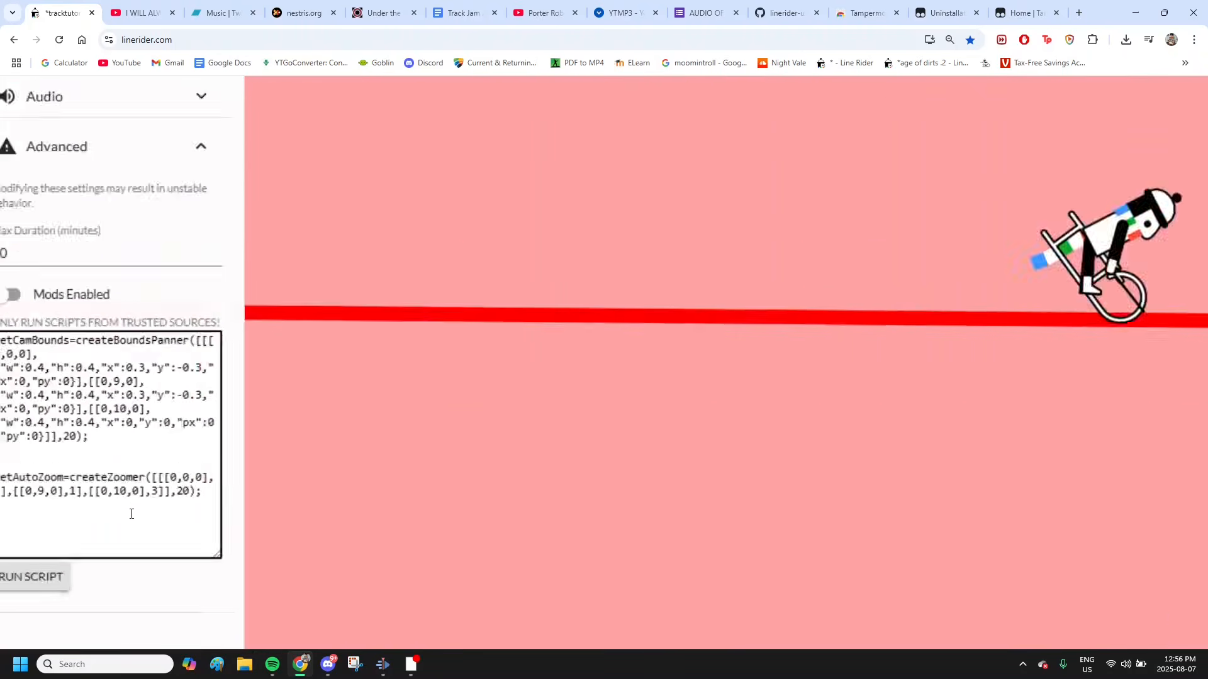
{"action": "scroll", "coordinate": [130, 512], "scroll_direction": "left", "scroll_amount": 2}
{"action": "left_click", "coordinate": [217, 413]}
{"action": "triple_click", "coordinate": [165, 362]}
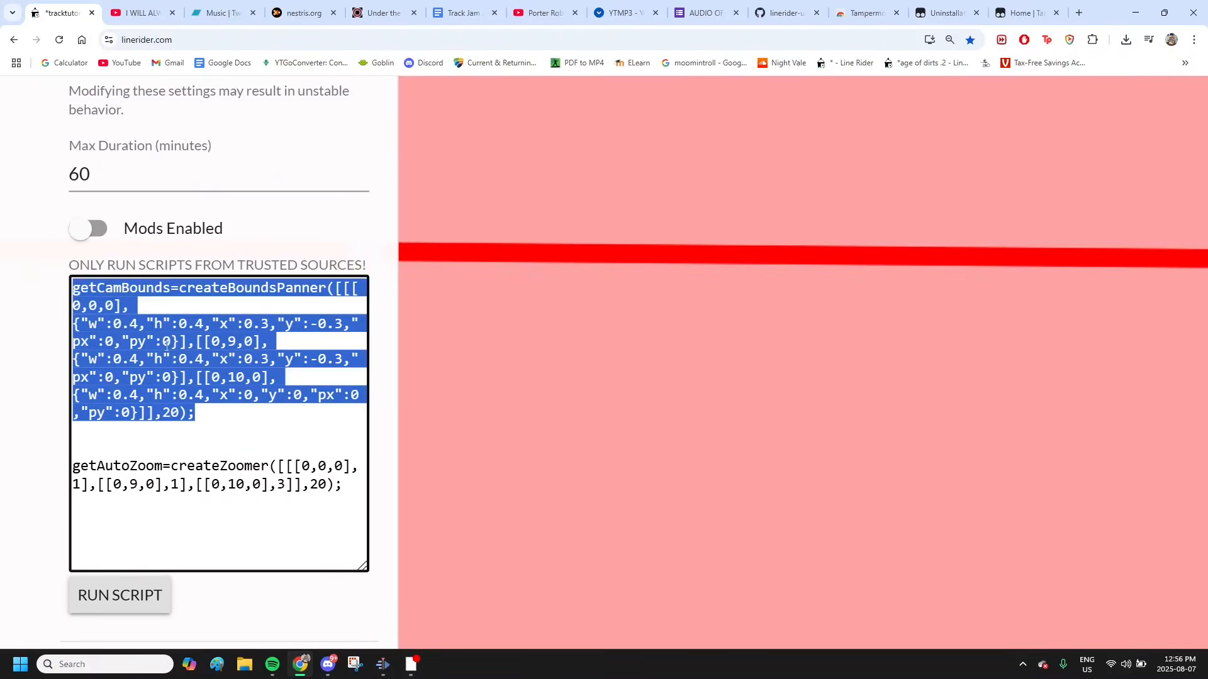
{"action": "left_click", "coordinate": [184, 361]}
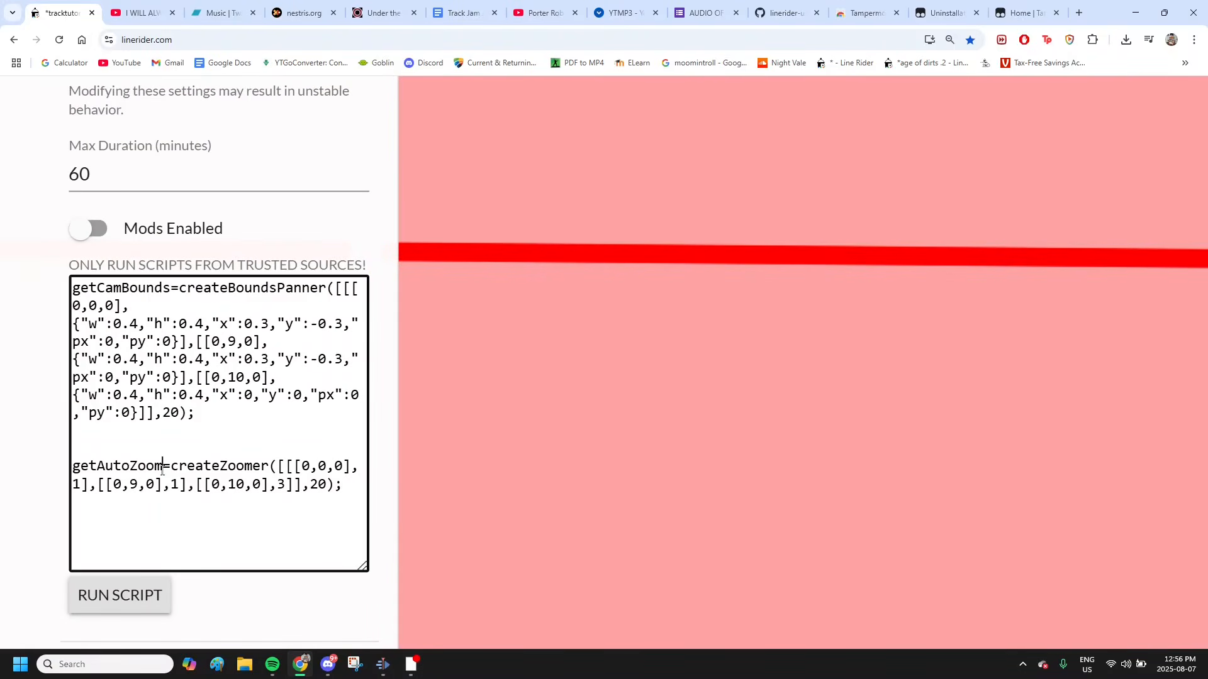
{"action": "scroll", "coordinate": [163, 468], "scroll_direction": "down", "scroll_amount": 5}
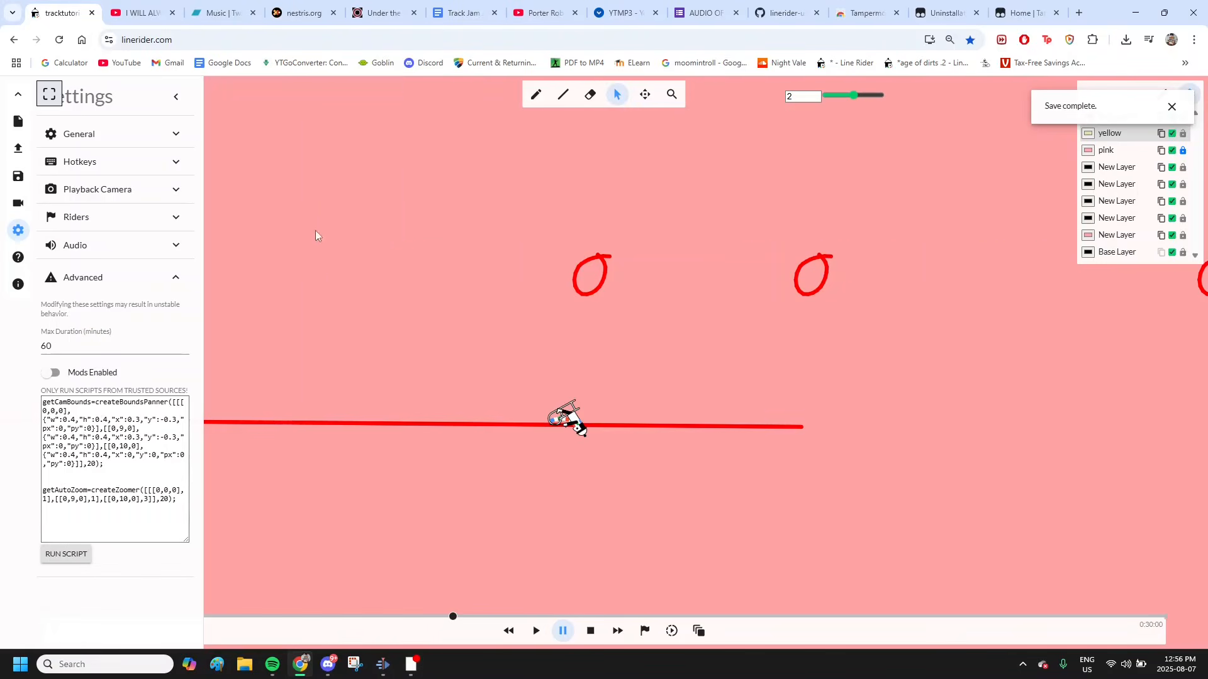
{"action": "left_click_drag", "start_coordinate": [183, 512], "coordinate": [17, 377]}
{"action": "left_click", "coordinate": [124, 481]}
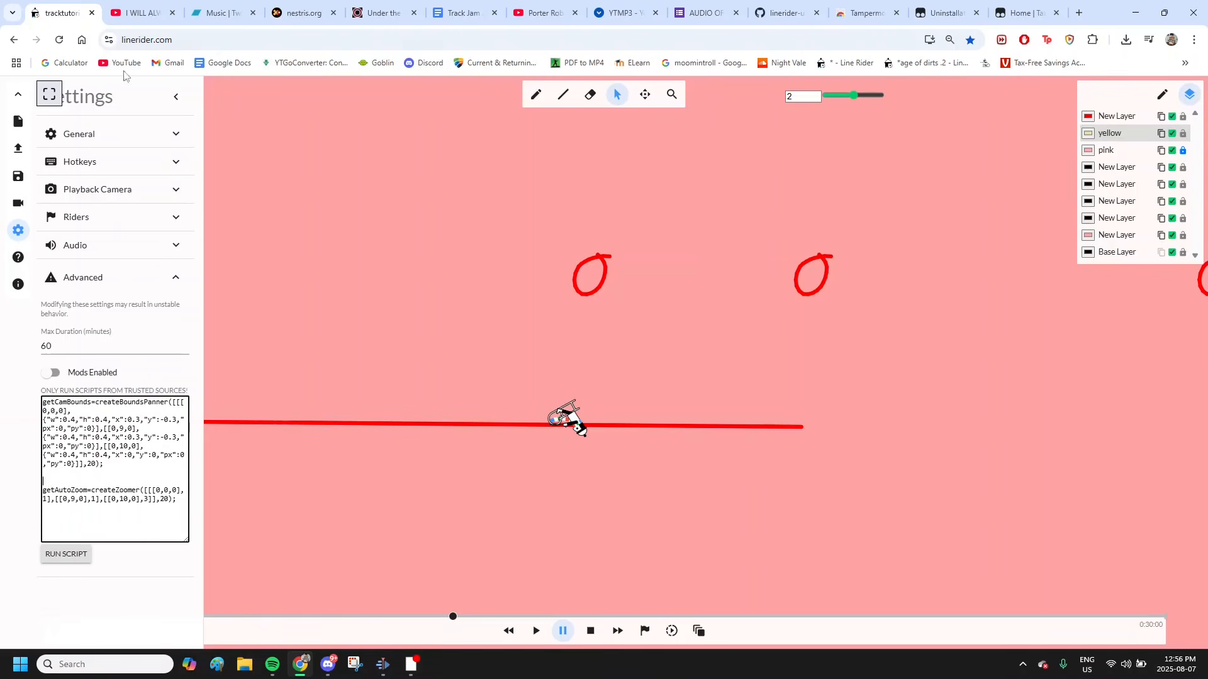
- Reload the Line Rider page and load the saved tracktutorial track
{"action": "left_click", "coordinate": [59, 39]}
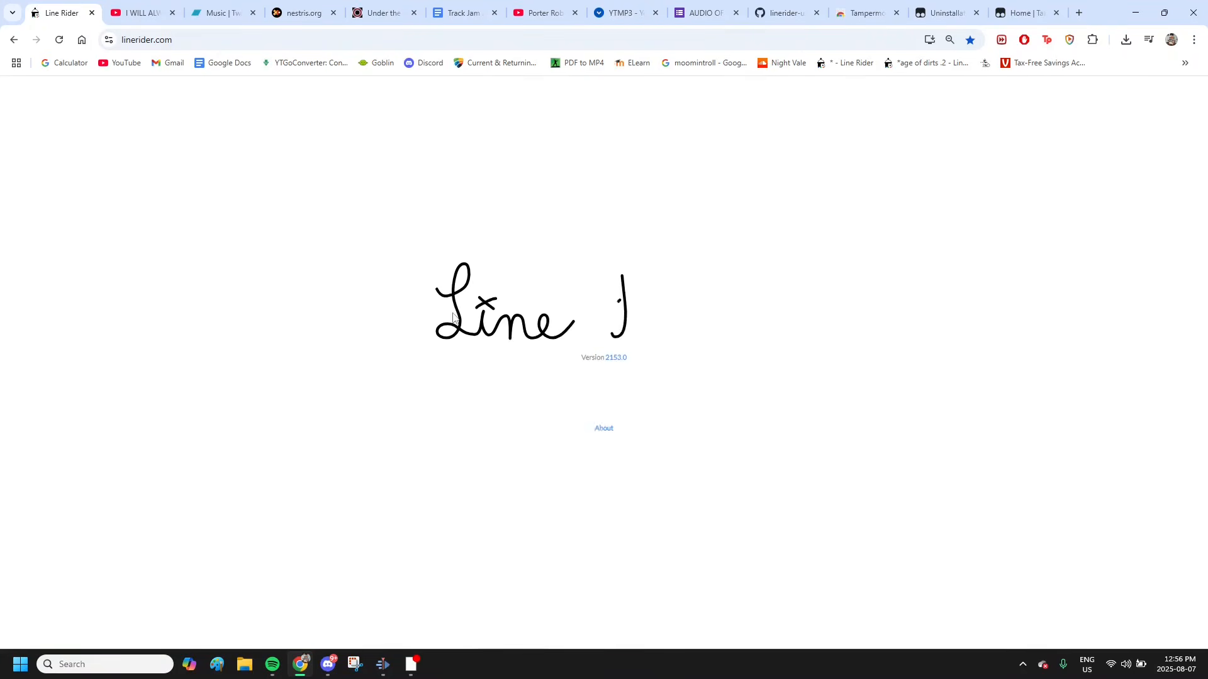
{"action": "left_click", "coordinate": [522, 443]}
{"action": "left_click", "coordinate": [499, 252]}
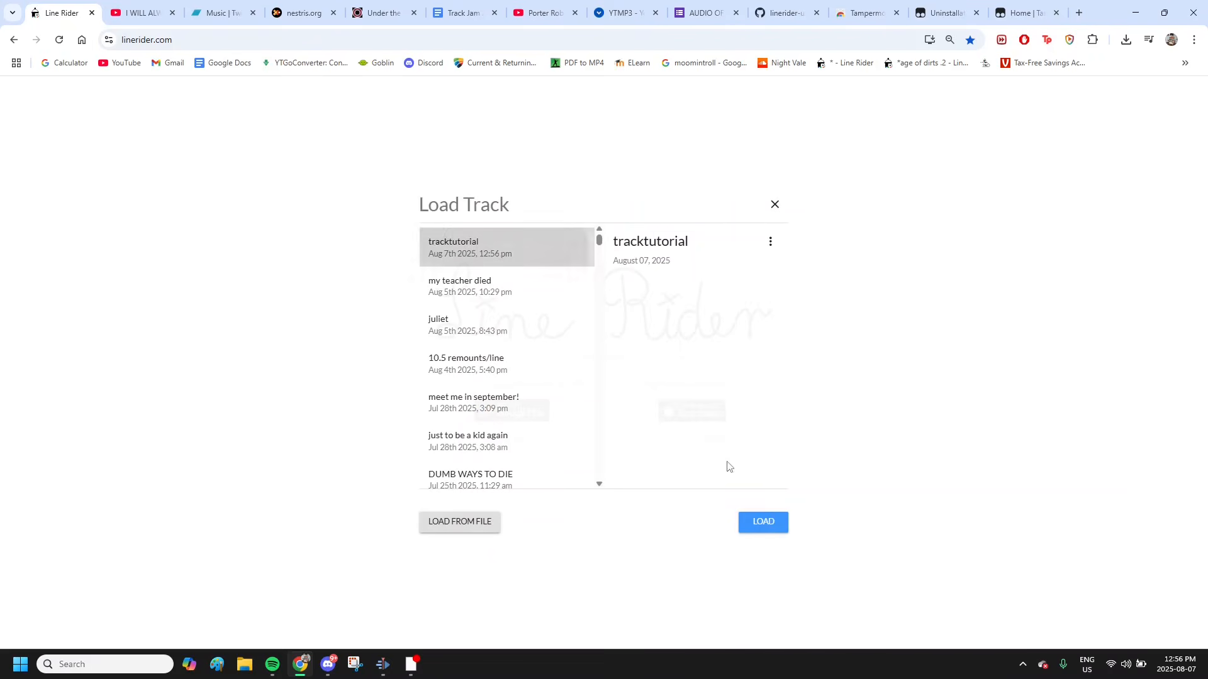
{"action": "left_click", "coordinate": [773, 520]}
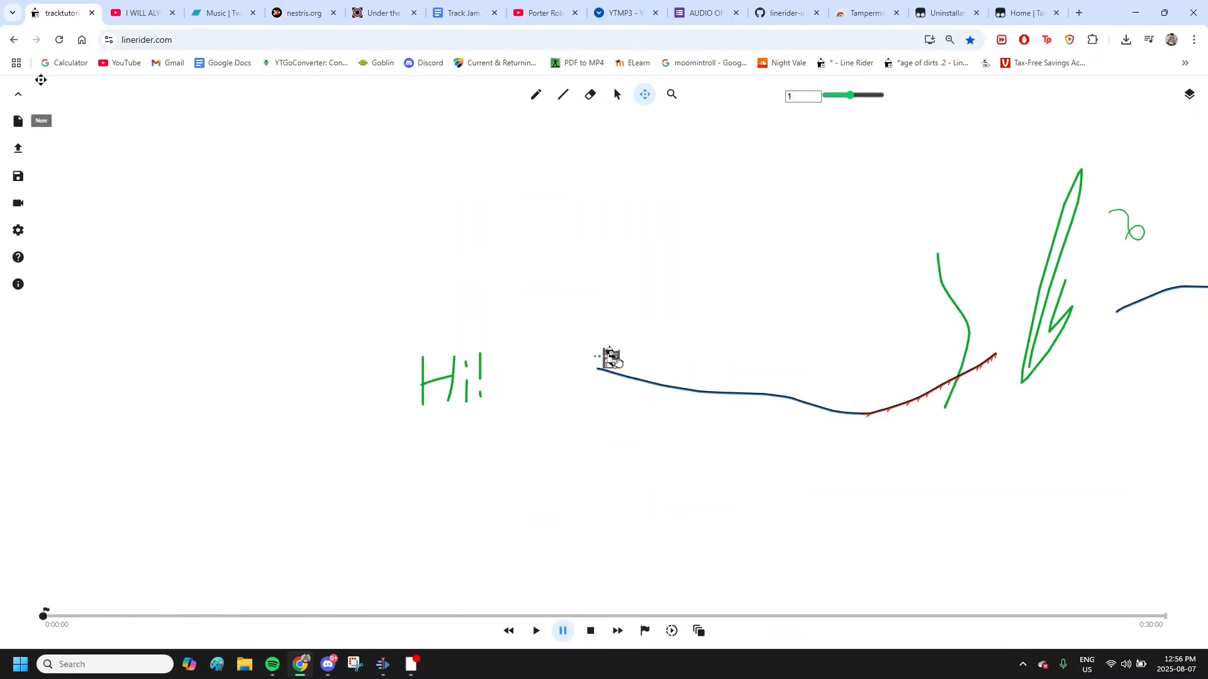
- Turn on Show Viewport in the playback camera settings and examine the viewport frame around the rider
{"action": "left_click", "coordinate": [18, 230]}
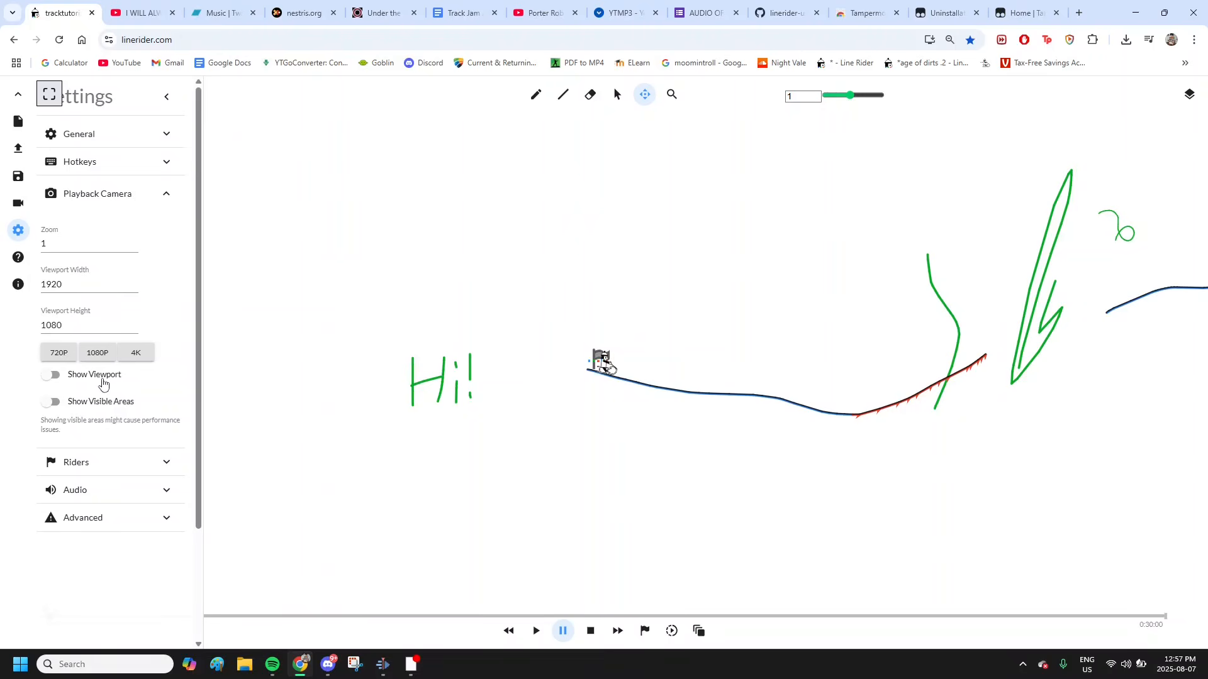
{"action": "left_click", "coordinate": [99, 377]}
{"action": "scroll", "coordinate": [288, 318], "scroll_direction": "down", "scroll_amount": 5}
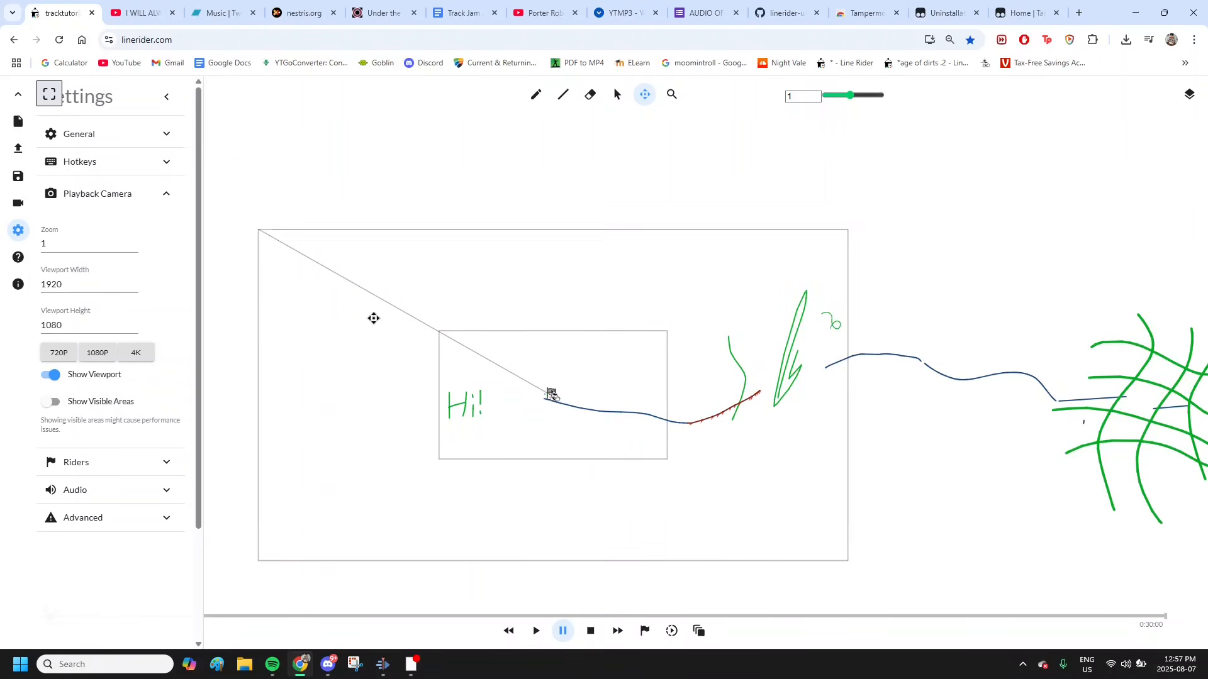
{"action": "scroll", "coordinate": [356, 301], "scroll_direction": "up", "scroll_amount": 3}
{"action": "left_click", "coordinate": [62, 375]}
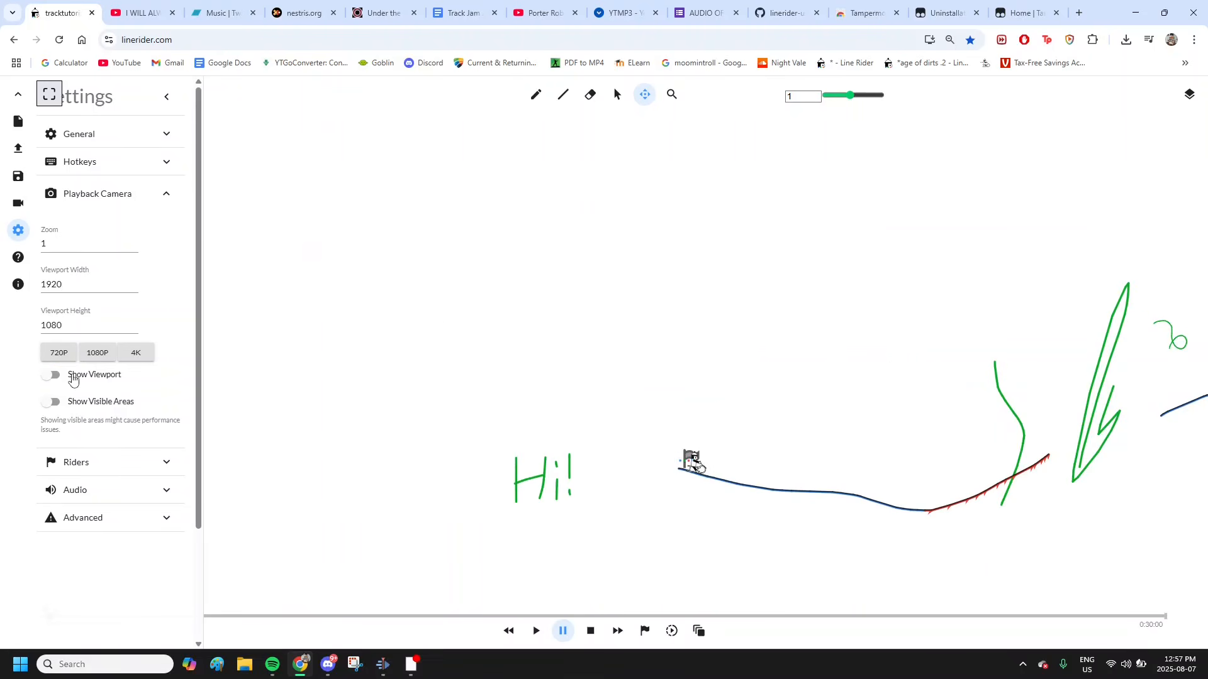
{"action": "left_click", "coordinate": [62, 375]}
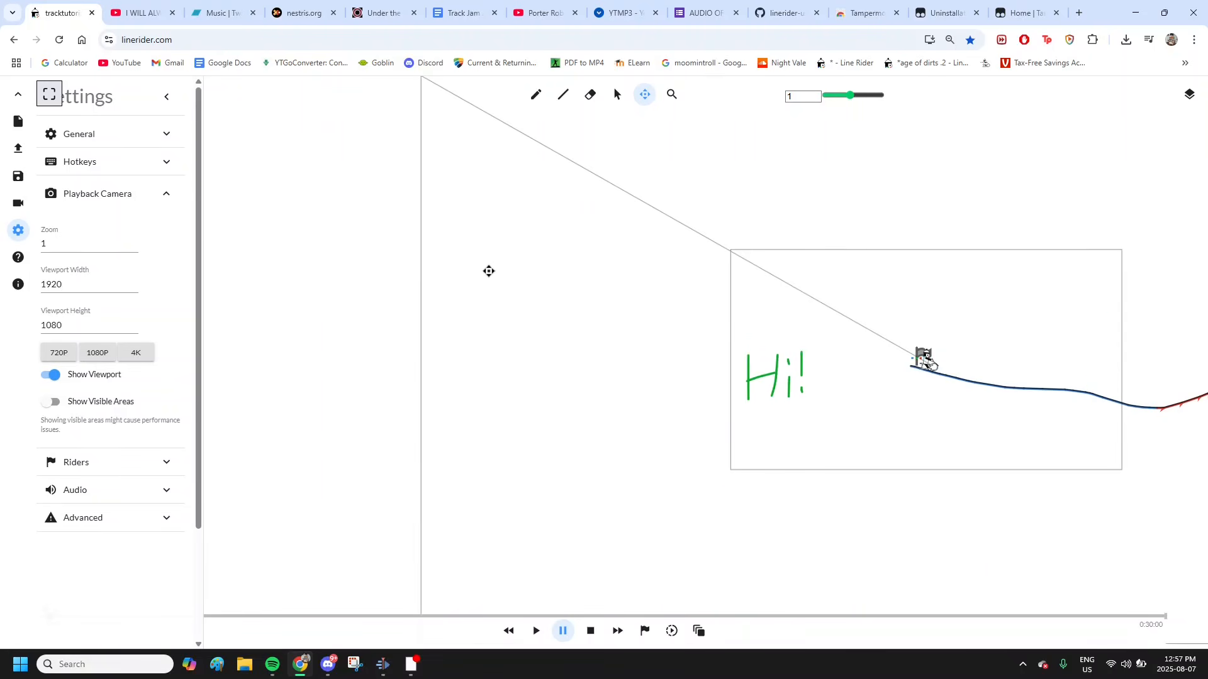
{"action": "scroll", "coordinate": [488, 269], "scroll_direction": "down", "scroll_amount": 2}
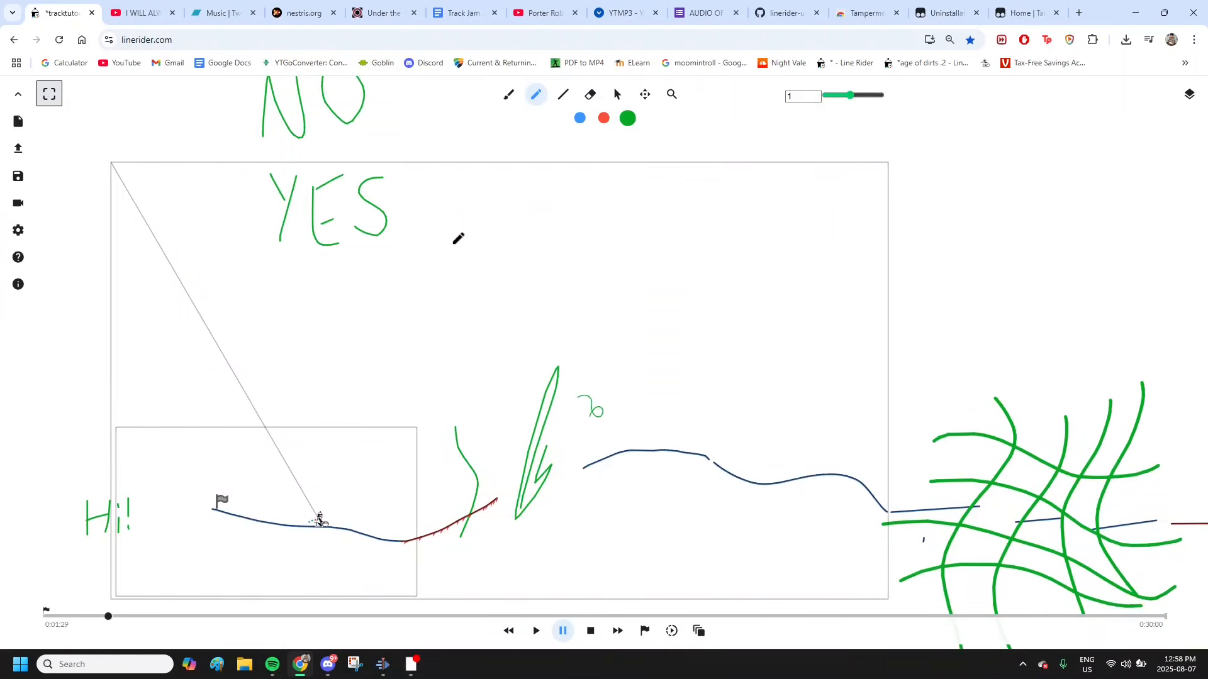
- Move playback back to 0:00:16 and turn on Show Visible Areas in the playback camera settings
{"action": "scroll", "coordinate": [458, 238], "scroll_direction": "down", "scroll_amount": 2}
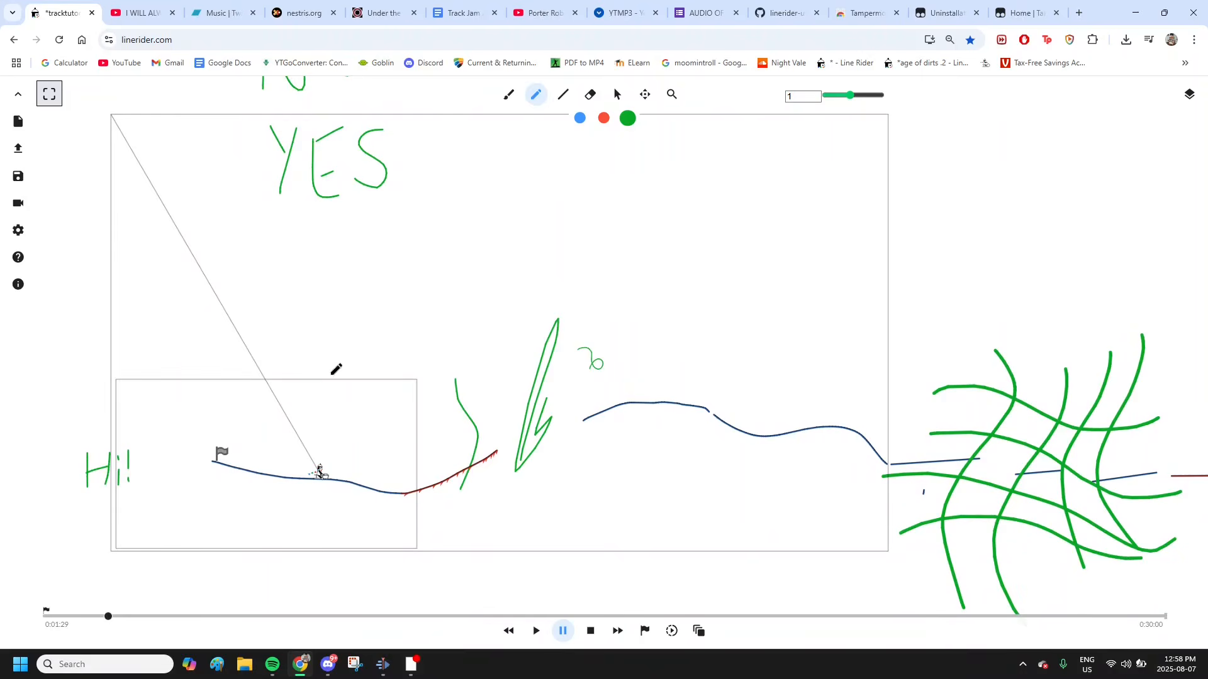
{"action": "left_click_drag", "start_coordinate": [153, 617], "coordinate": [57, 616]}
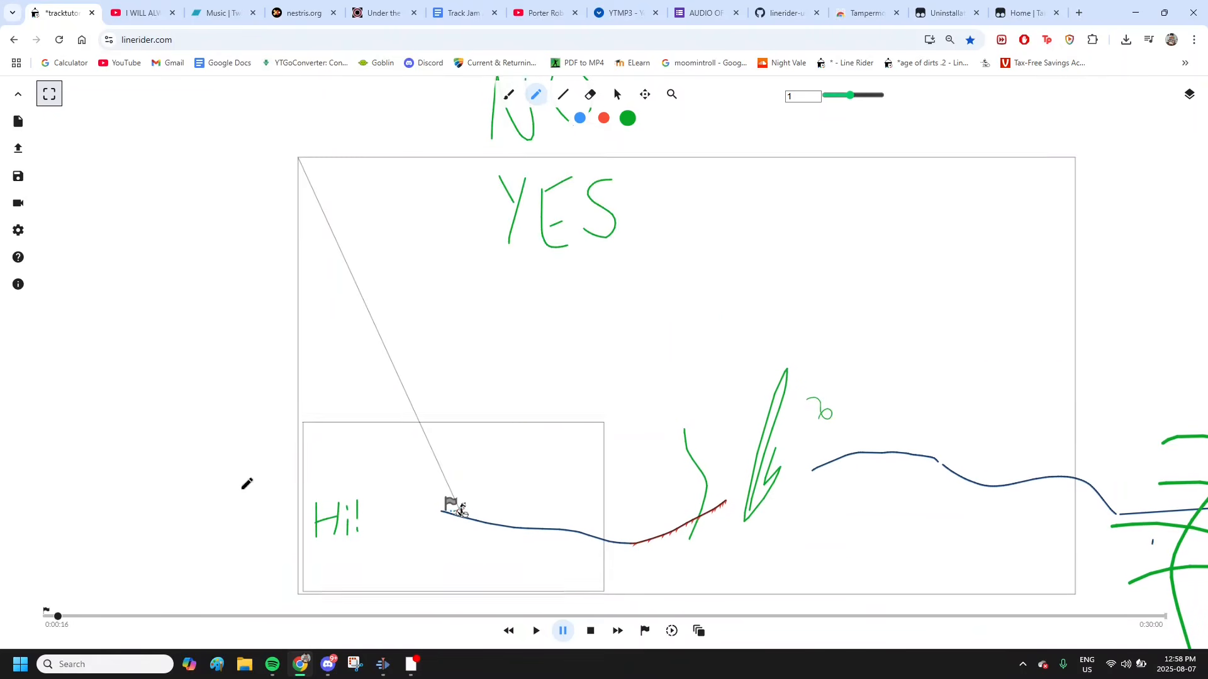
{"action": "left_click", "coordinate": [18, 230]}
{"action": "left_click", "coordinate": [91, 193]}
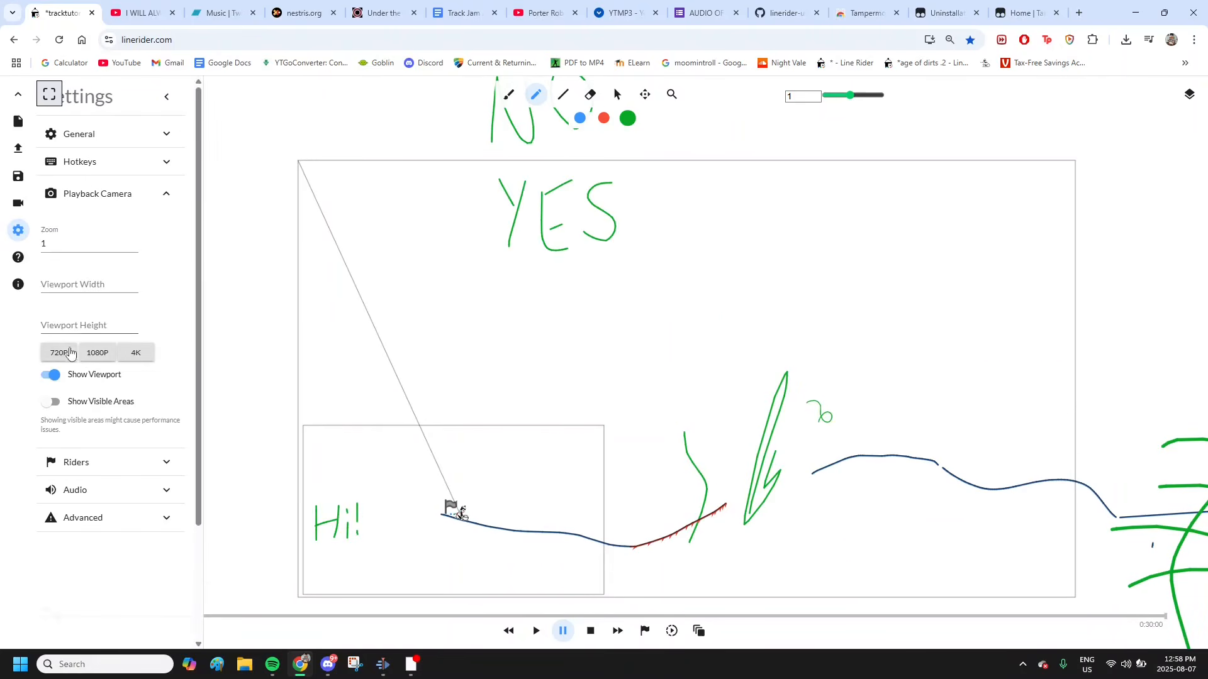
{"action": "left_click", "coordinate": [97, 403]}
{"action": "left_click_drag", "start_coordinate": [604, 217], "coordinate": [494, 268]}
{"action": "scroll", "coordinate": [494, 268], "scroll_direction": "down", "scroll_amount": 3}
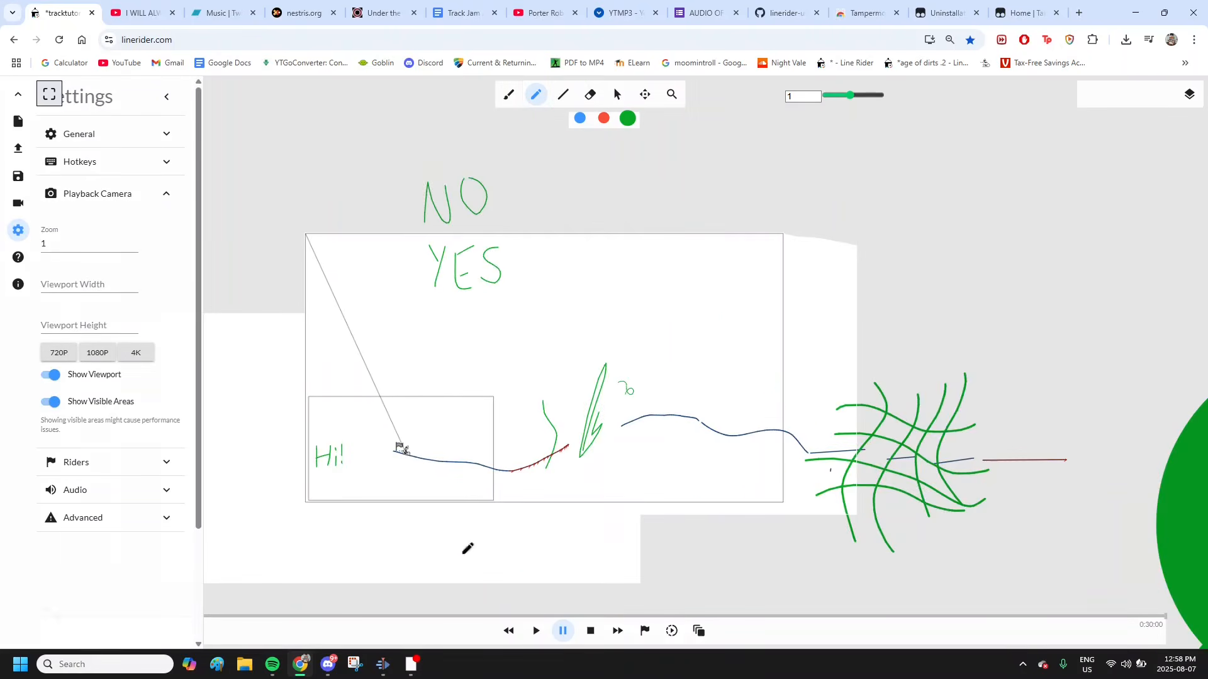
{"action": "scroll", "coordinate": [339, 594], "scroll_direction": "down", "scroll_amount": 3}
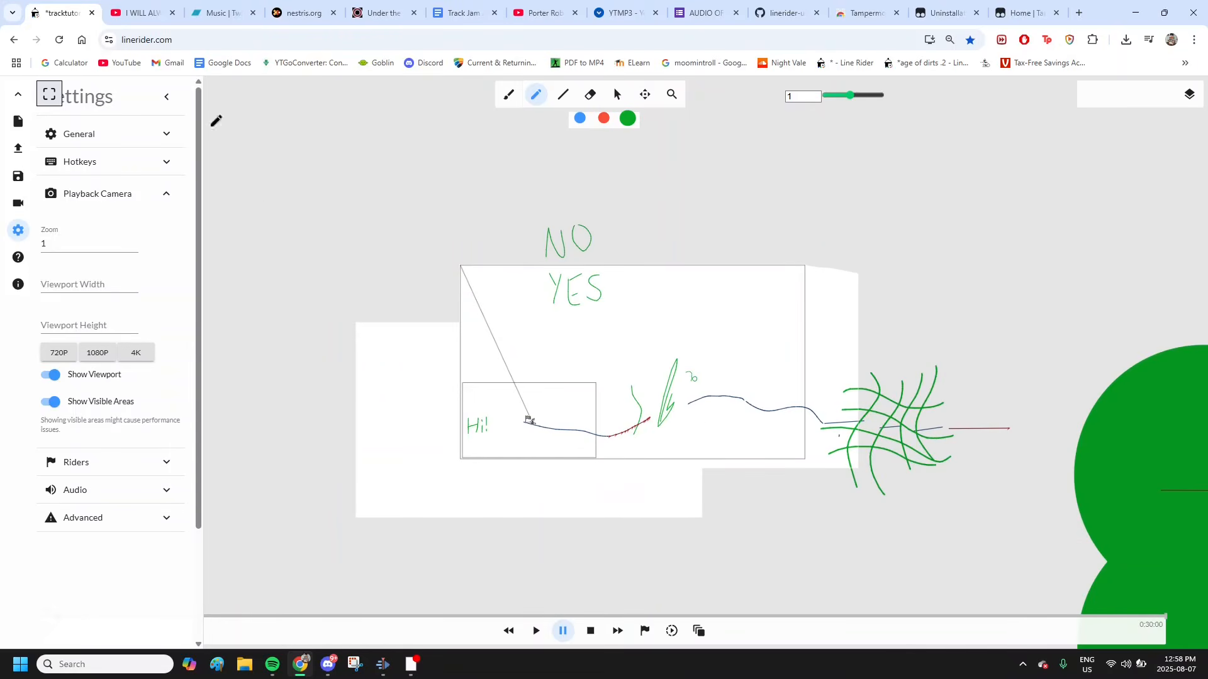
- Close the settings and scrub along the timeline to examine how the visible area covers the NO and YES drawings
{"action": "left_click", "coordinate": [165, 101]}
{"action": "left_click_drag", "start_coordinate": [55, 617], "coordinate": [147, 616]}
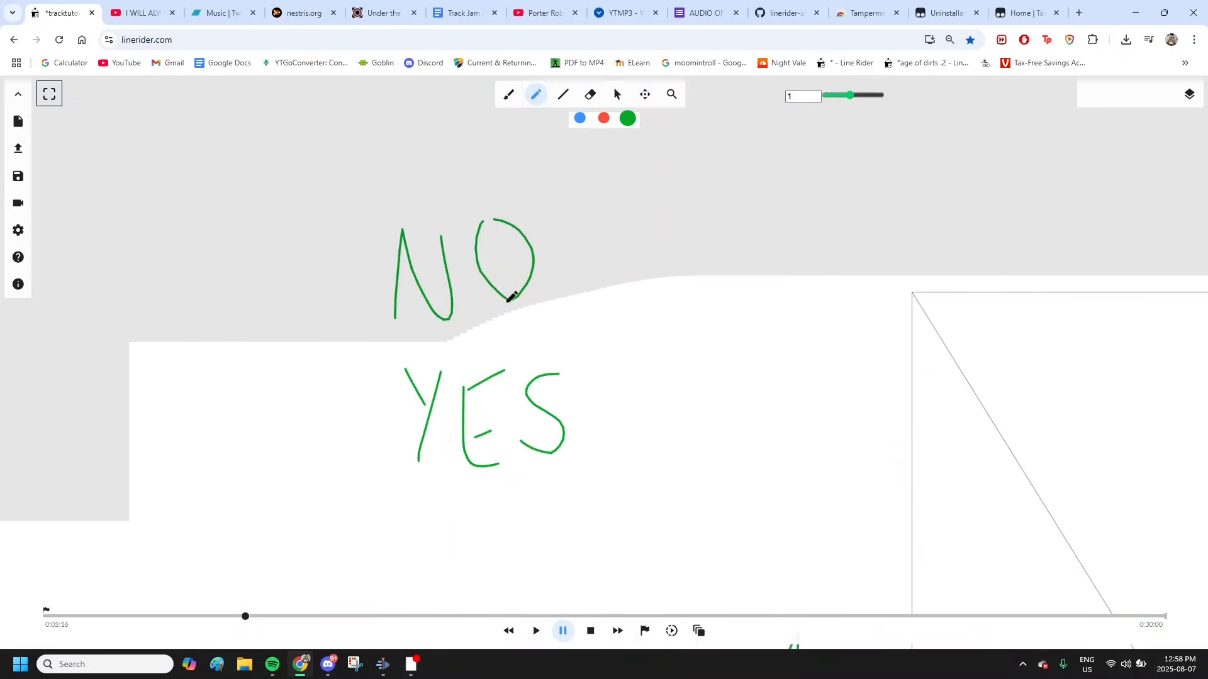
{"action": "scroll", "coordinate": [509, 297], "scroll_direction": "up", "scroll_amount": 4}
{"action": "scroll", "coordinate": [454, 386], "scroll_direction": "down", "scroll_amount": 4}
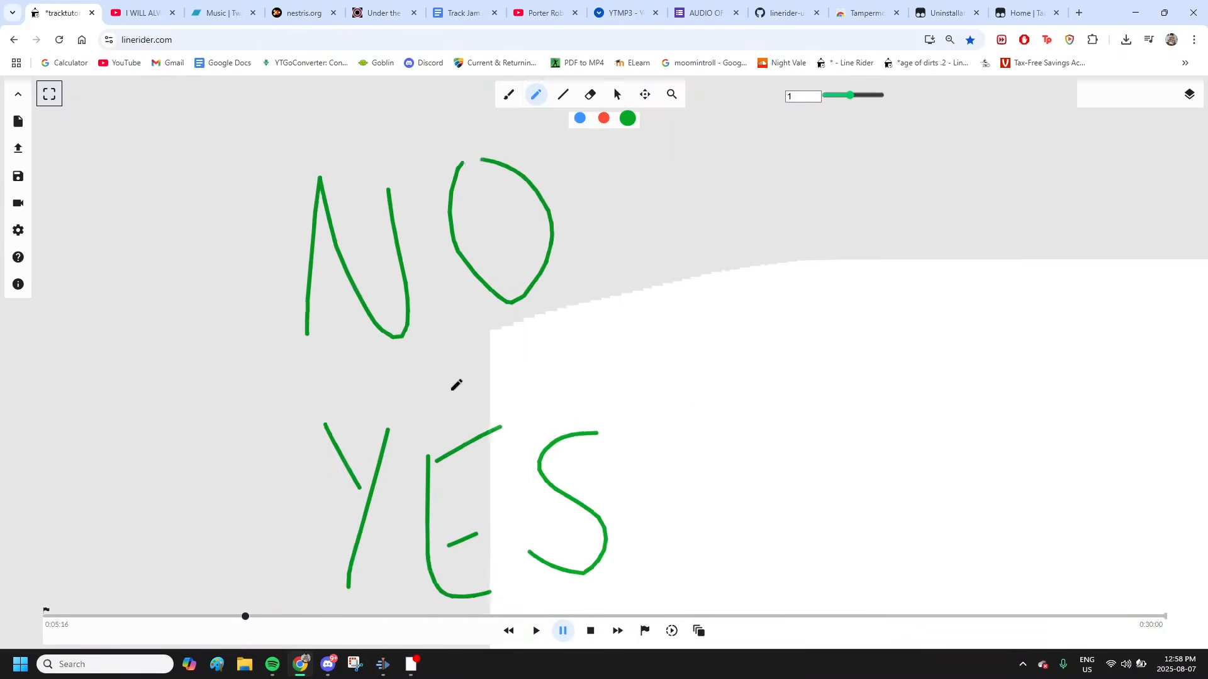
{"action": "scroll", "coordinate": [549, 439], "scroll_direction": "down", "scroll_amount": 5}
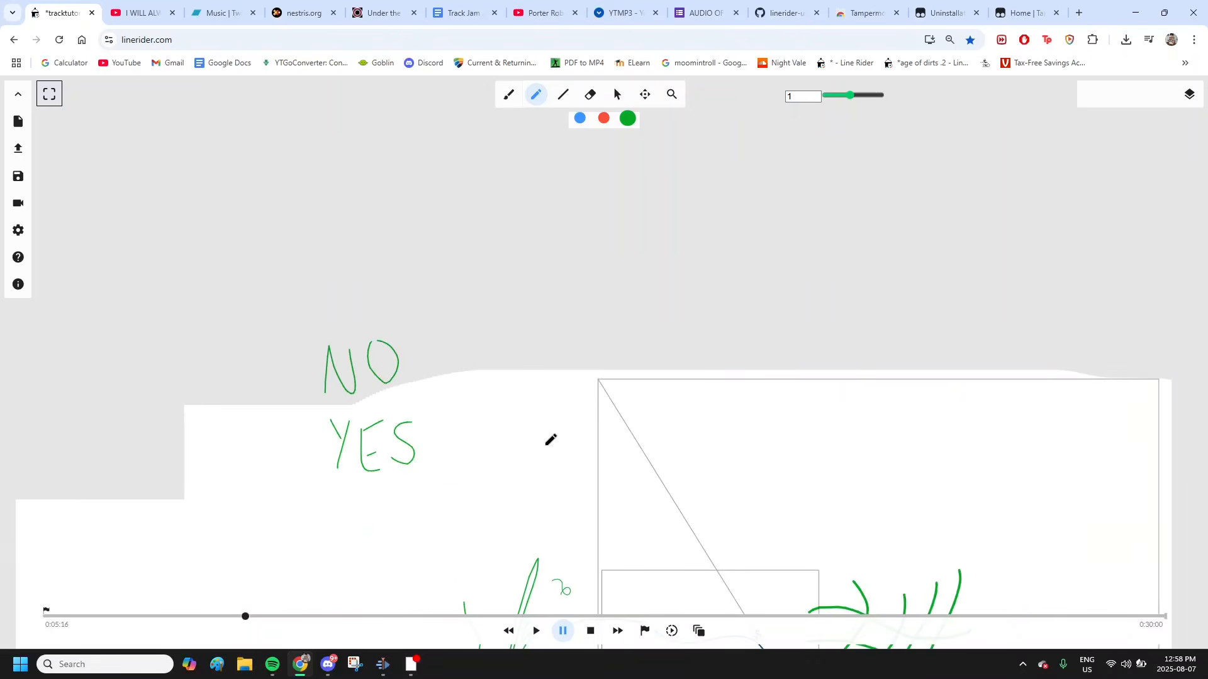
{"action": "left_click_drag", "start_coordinate": [244, 616], "coordinate": [384, 616]}
- Open the video export options and set the resolution to 1080p with High Quality turned on
{"action": "left_click", "coordinate": [17, 232]}
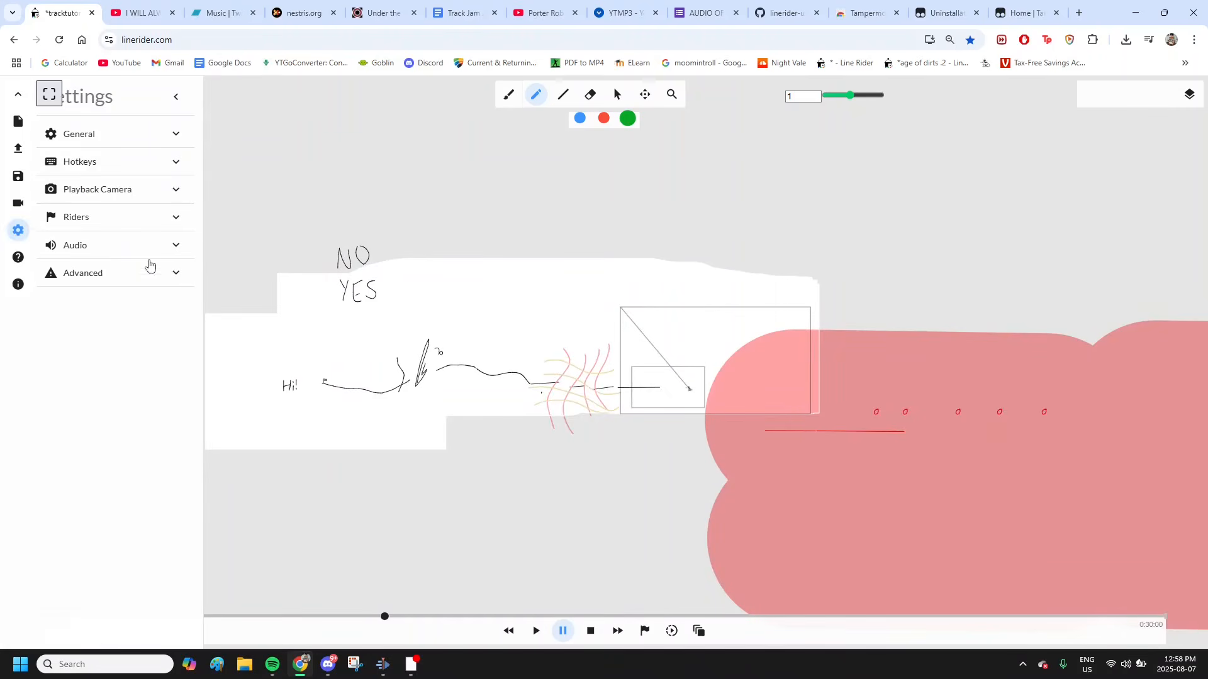
{"action": "left_click", "coordinate": [15, 203]}
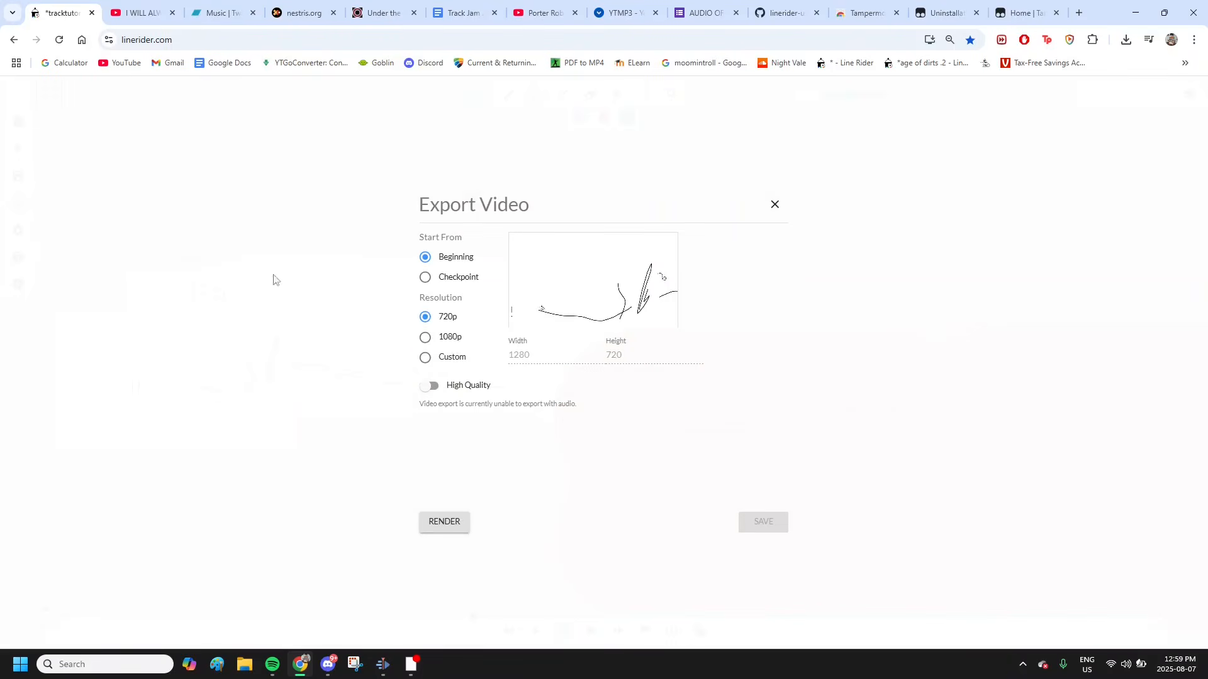
{"action": "left_click", "coordinate": [452, 340]}
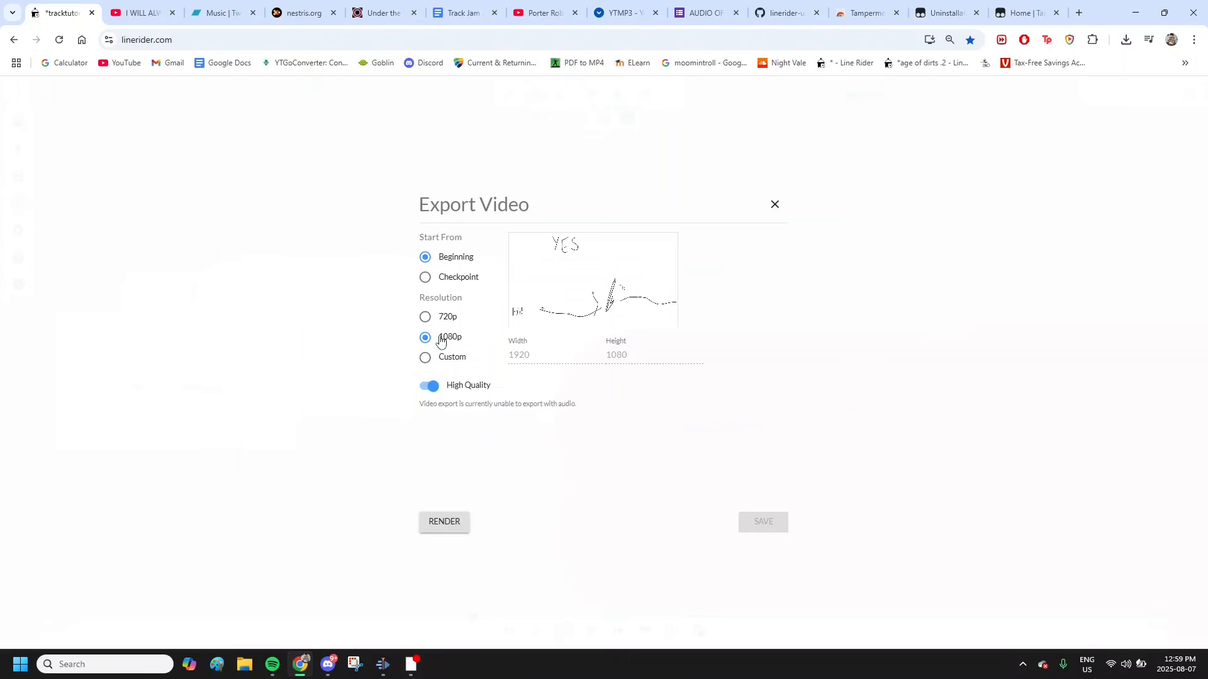
{"action": "scroll", "coordinate": [440, 337], "scroll_direction": "up", "scroll_amount": 5}
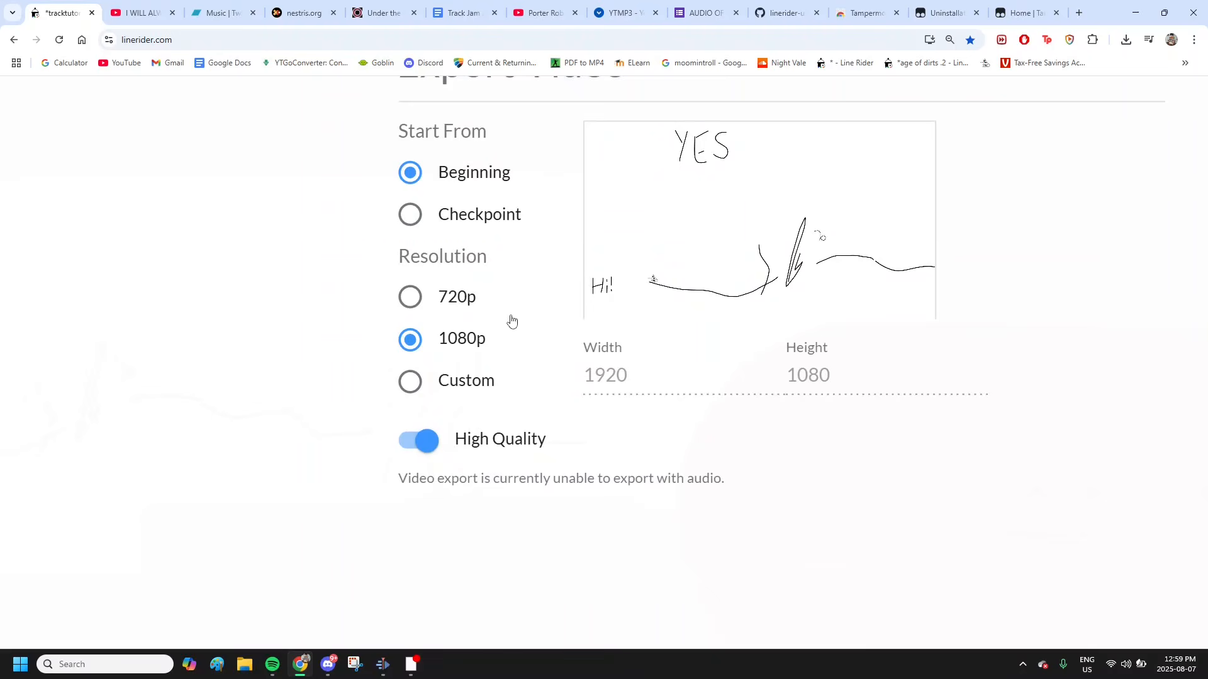
{"action": "left_click", "coordinate": [450, 341]}
{"action": "scroll", "coordinate": [466, 343], "scroll_direction": "down", "scroll_amount": 5}
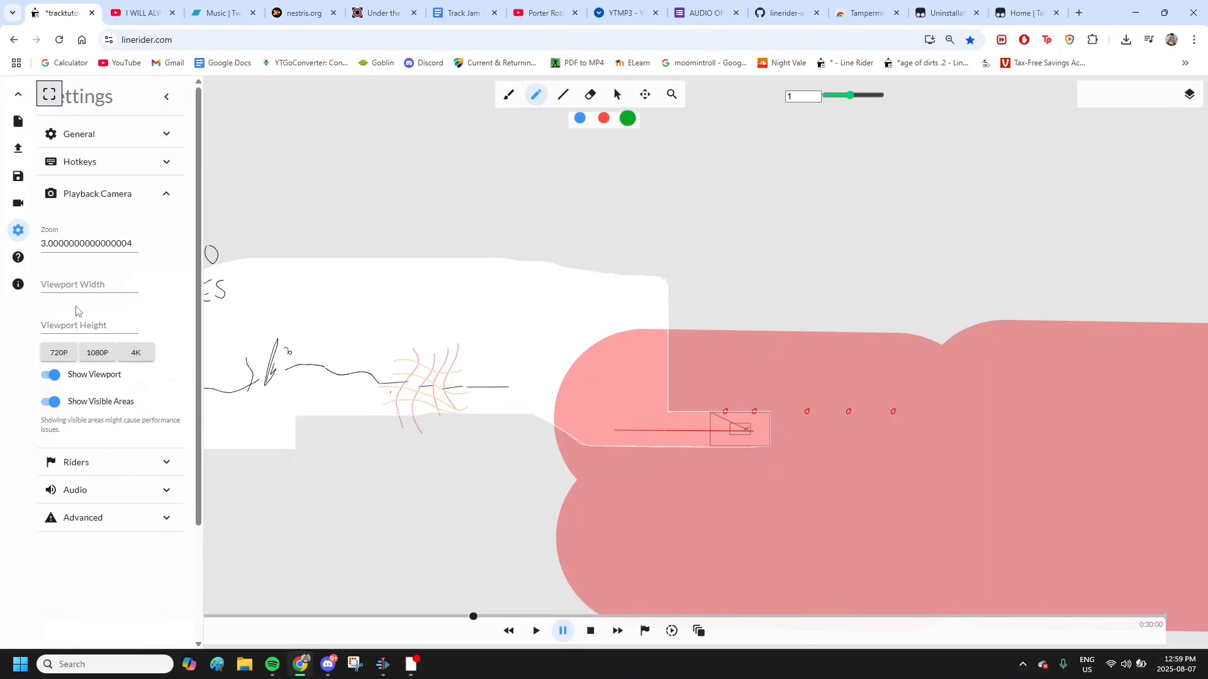
- Set the playback camera viewport to 1920 by 1080 and render the track video from the beginning at 1080p in high quality
{"action": "left_click", "coordinate": [97, 352]}
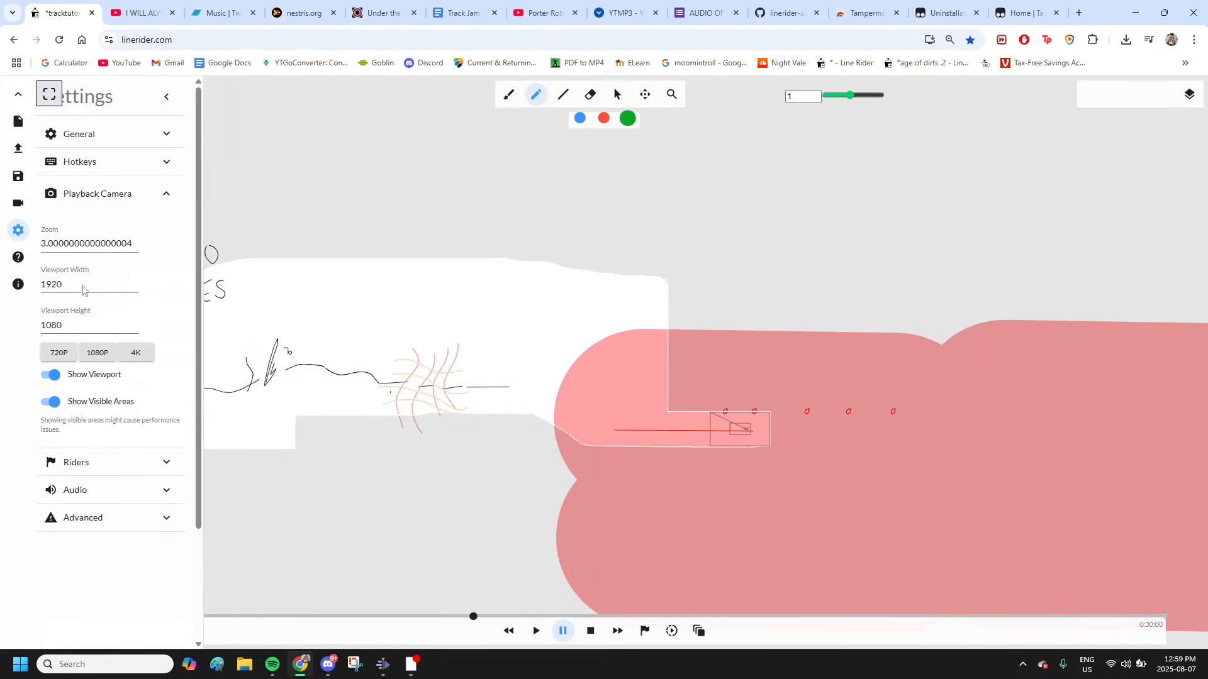
{"action": "left_click", "coordinate": [19, 204]}
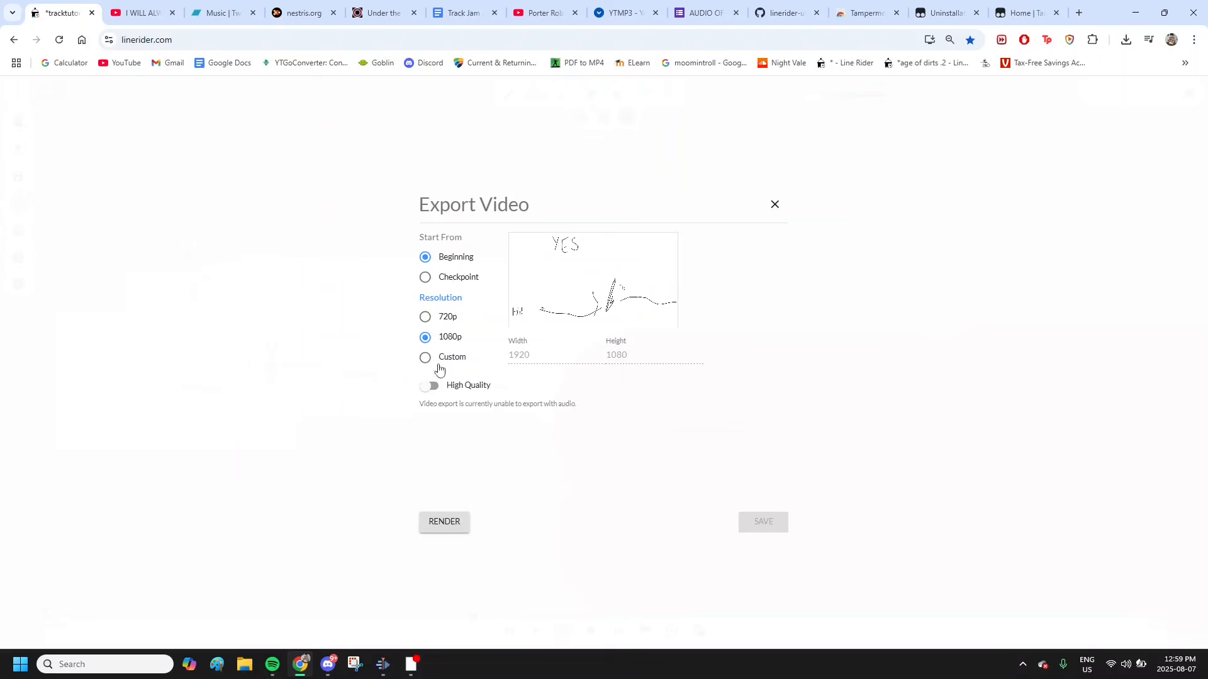
{"action": "left_click", "coordinate": [442, 526]}
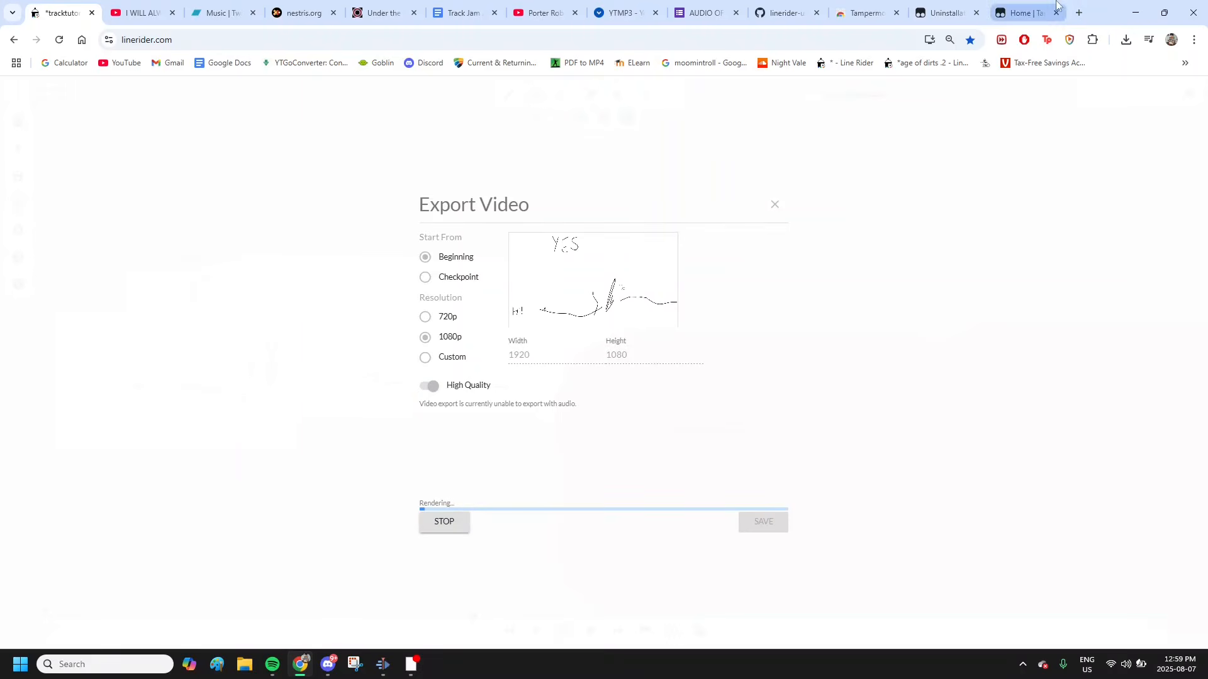
- Move the browser and Spotify windows aside and switch to the empty Kdenlive project
{"action": "double_click", "coordinate": [1118, 17]}
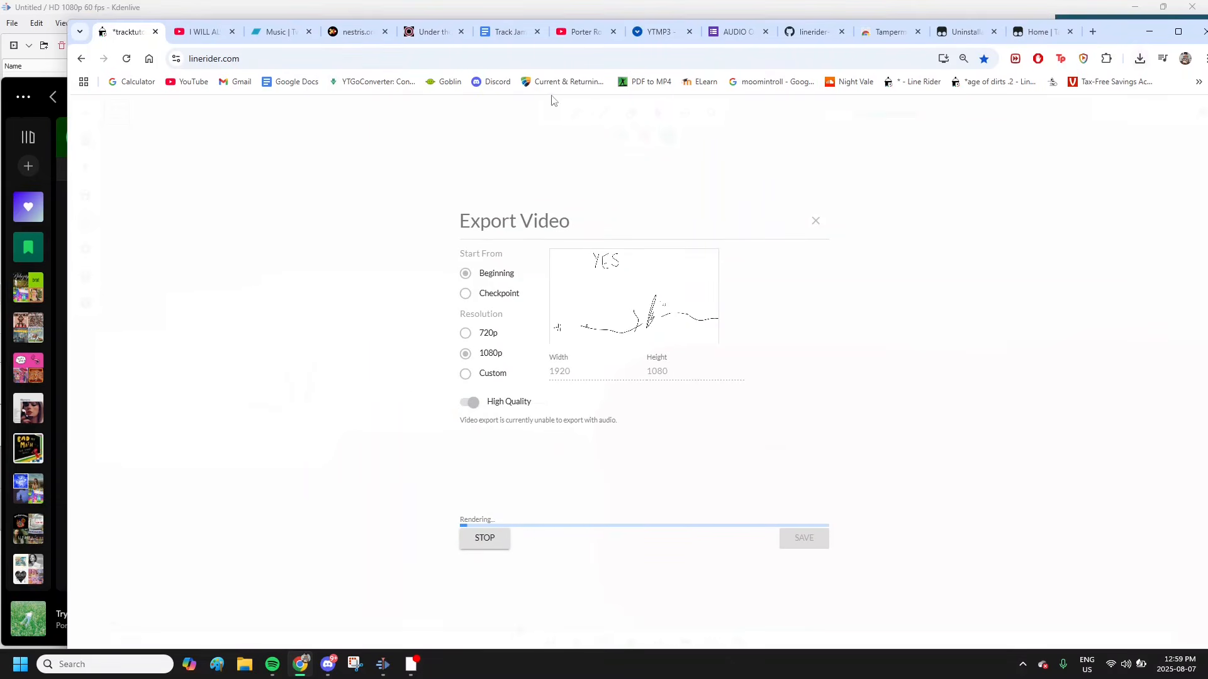
{"action": "left_click", "coordinate": [28, 88]}
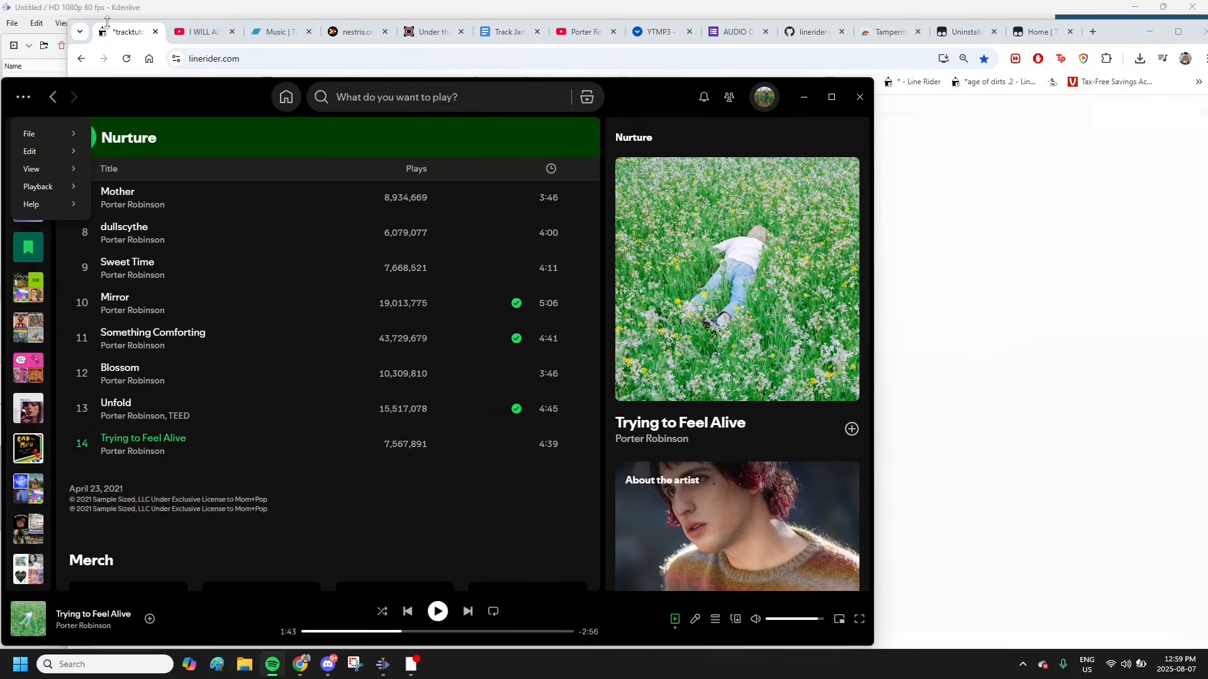
{"action": "left_click_drag", "start_coordinate": [91, 29], "coordinate": [575, 76]}
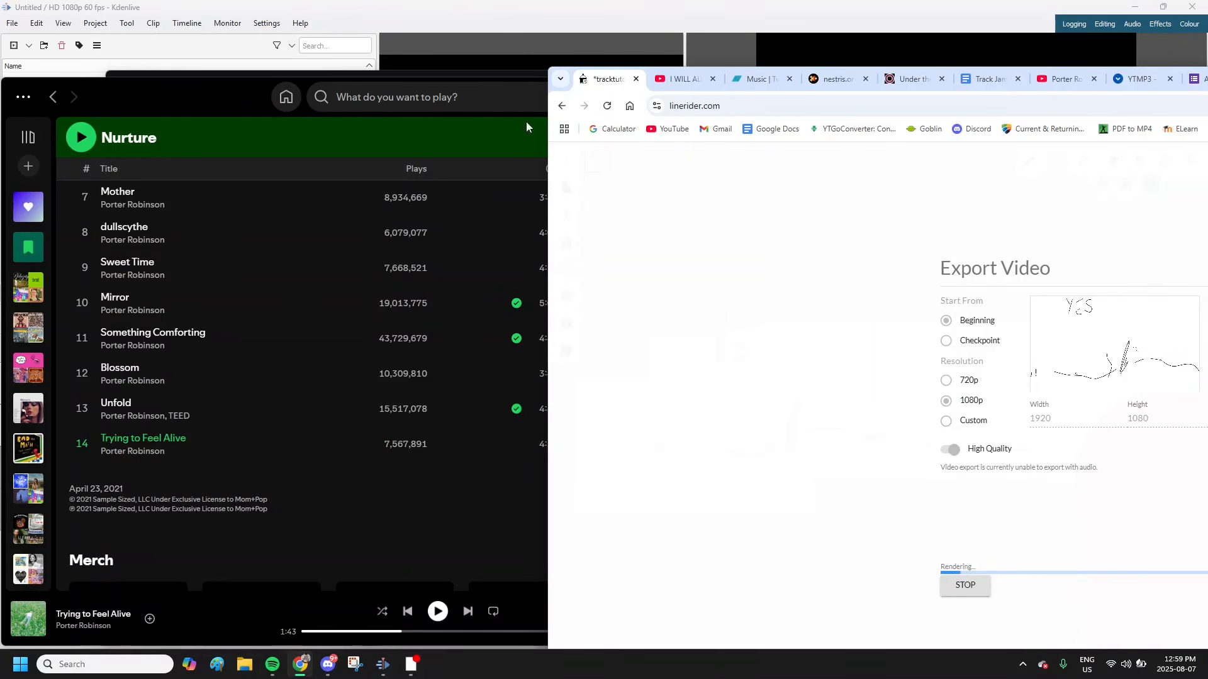
{"action": "left_click_drag", "start_coordinate": [232, 84], "coordinate": [391, 67]}
{"action": "left_click_drag", "start_coordinate": [1033, 353], "coordinate": [1159, 371]}
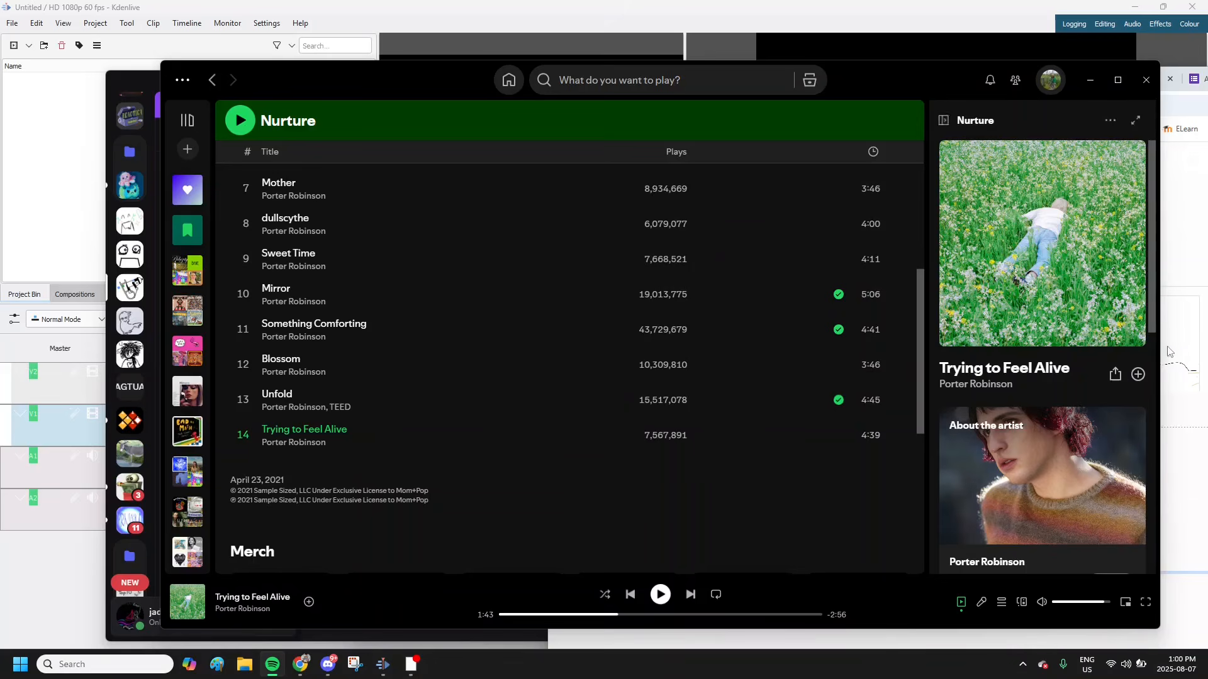
{"action": "left_click", "coordinate": [1170, 260]}
{"action": "left_click", "coordinate": [155, 17]}
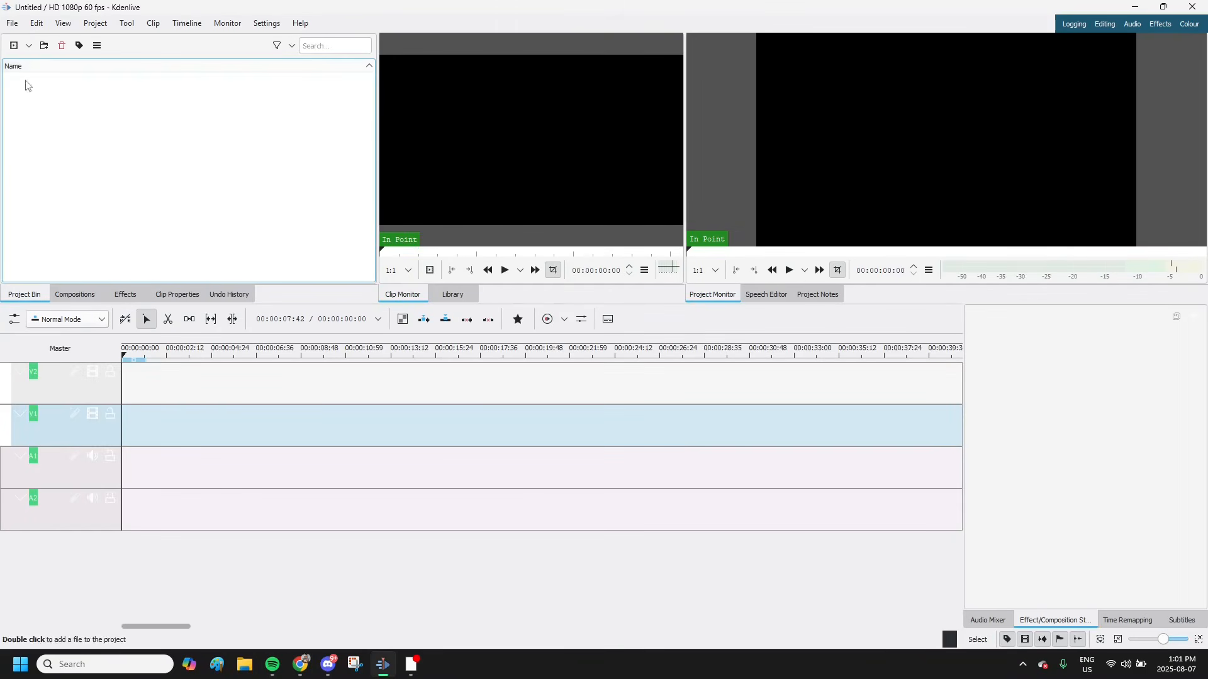
- Add the tracktutorial video and the Porter Robinson "Is There Really No Happiness" audio from Downloads to the project bin
{"action": "left_click", "coordinate": [29, 45]}
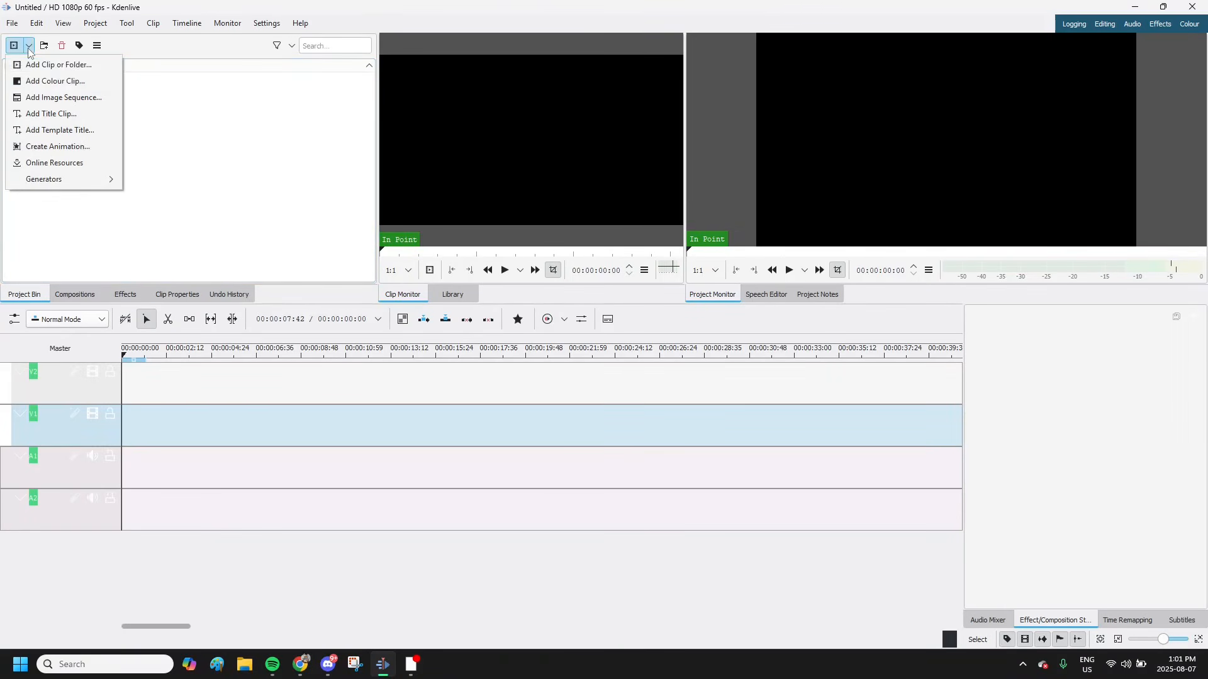
{"action": "left_click", "coordinate": [39, 80]}
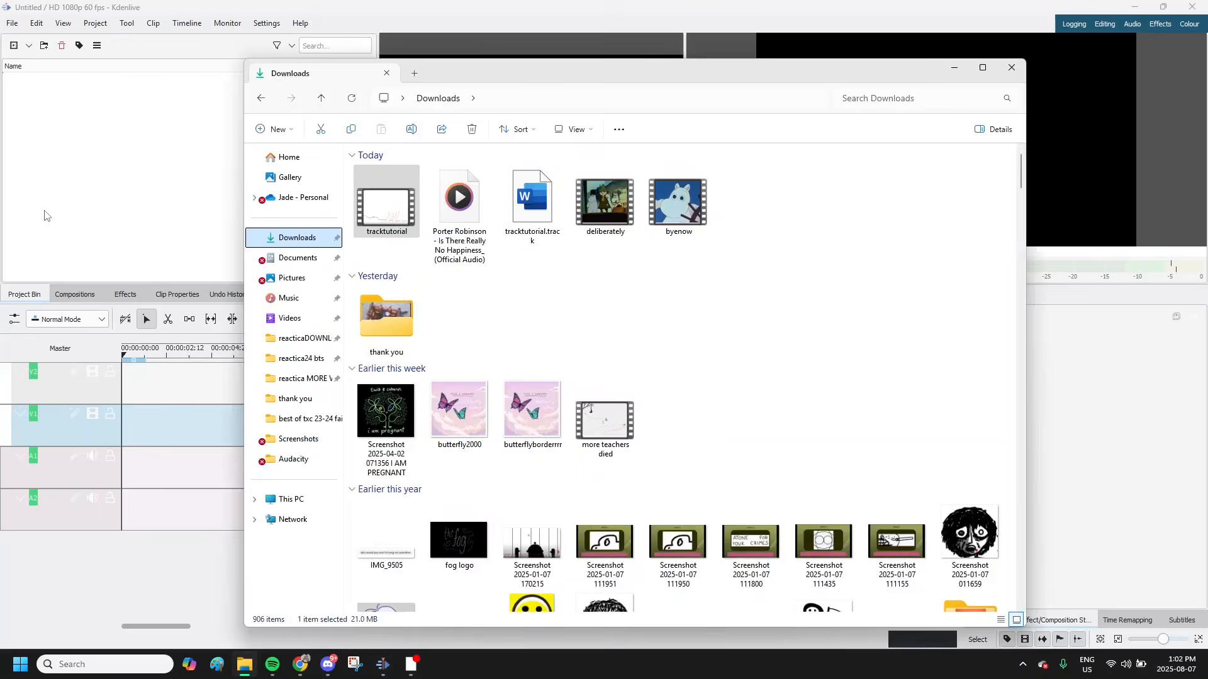
{"action": "left_click_drag", "start_coordinate": [399, 202], "coordinate": [94, 156]}
{"action": "left_click", "coordinate": [261, 196]}
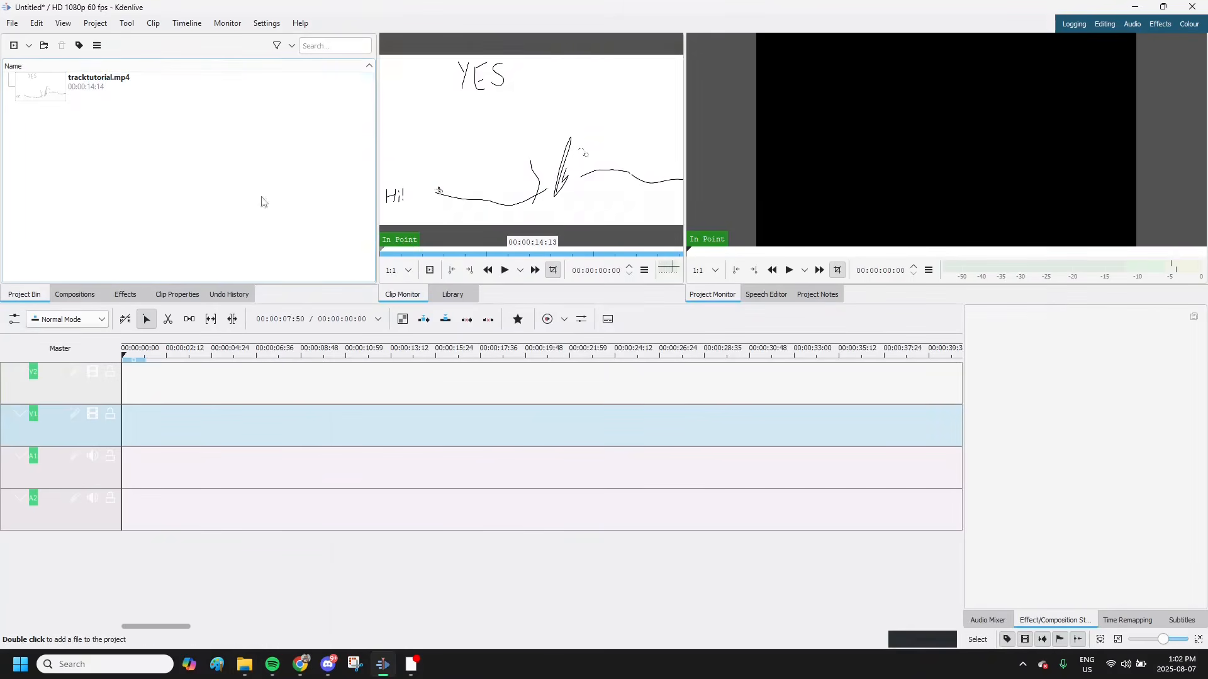
{"action": "left_click", "coordinate": [244, 664]}
{"action": "left_click_drag", "start_coordinate": [459, 201], "coordinate": [133, 209]}
{"action": "left_click", "coordinate": [133, 209]}
- Place tracktutorial.mp4 on video track V1 and the Porter Robinson song on audio track A1, both starting at 0
{"action": "left_click", "coordinate": [122, 116]}
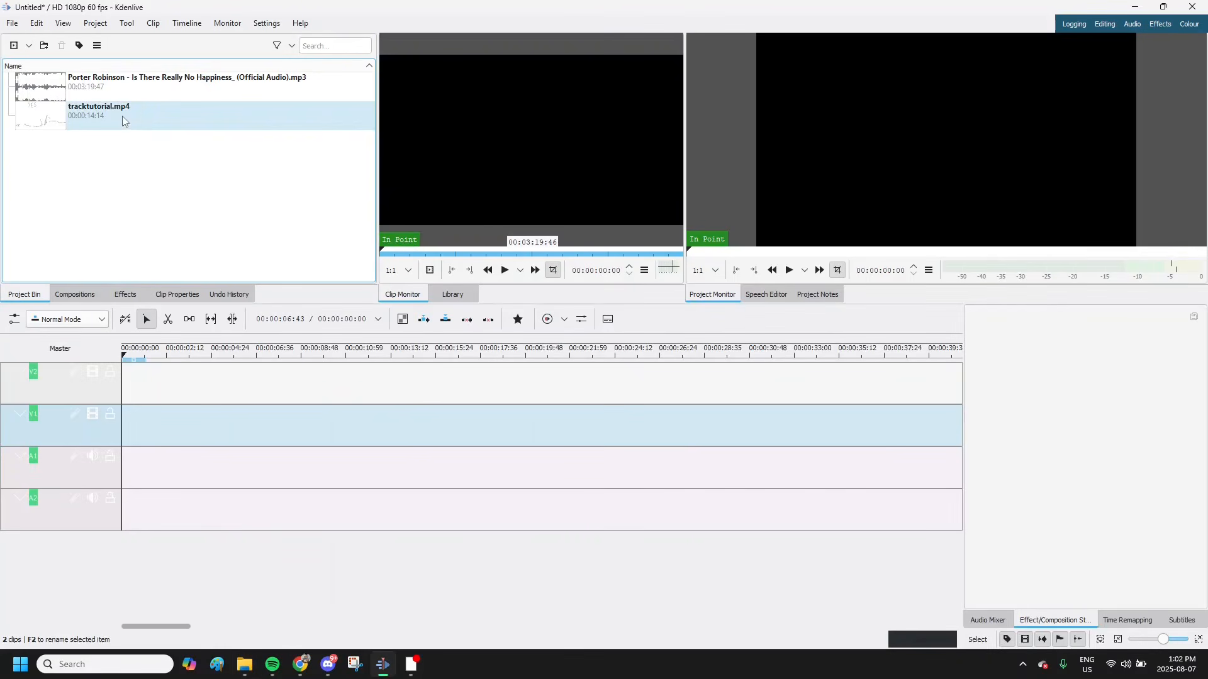
{"action": "left_click_drag", "start_coordinate": [123, 116], "coordinate": [123, 434]}
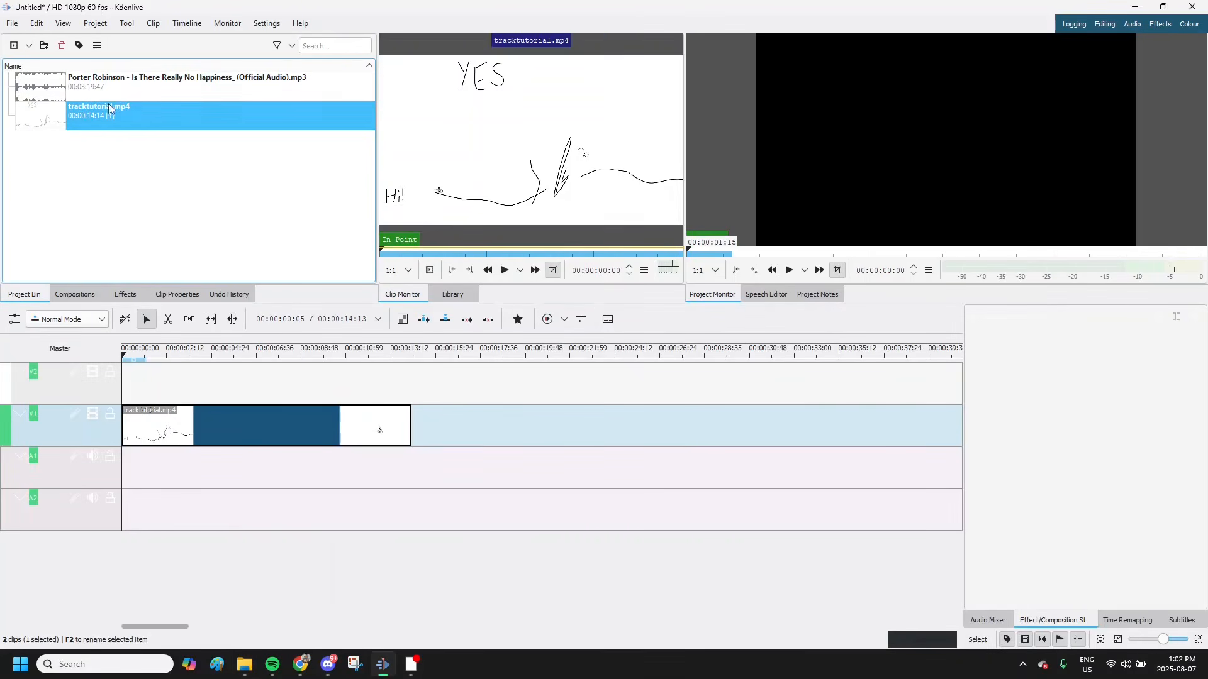
{"action": "left_click_drag", "start_coordinate": [110, 88], "coordinate": [111, 457]}
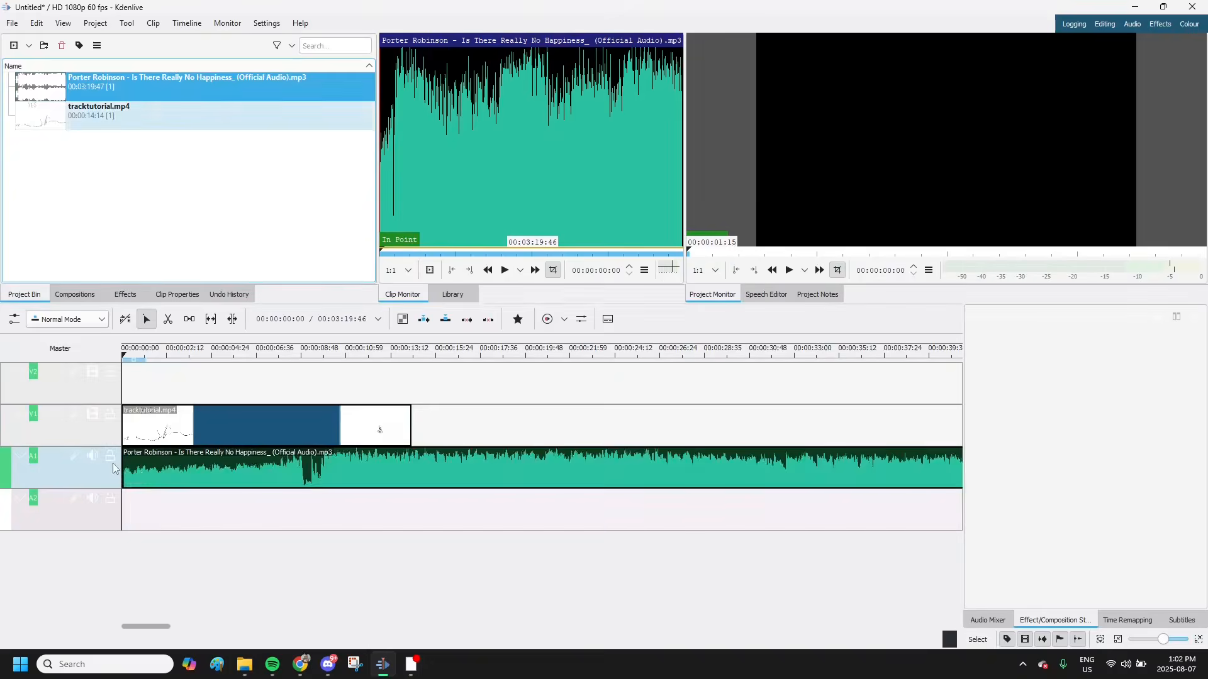
- Trim the song to the end of the video clip and render the full project as MP4-H264/AAC, overwriting untitled.mp4
{"action": "left_click", "coordinate": [402, 469]}
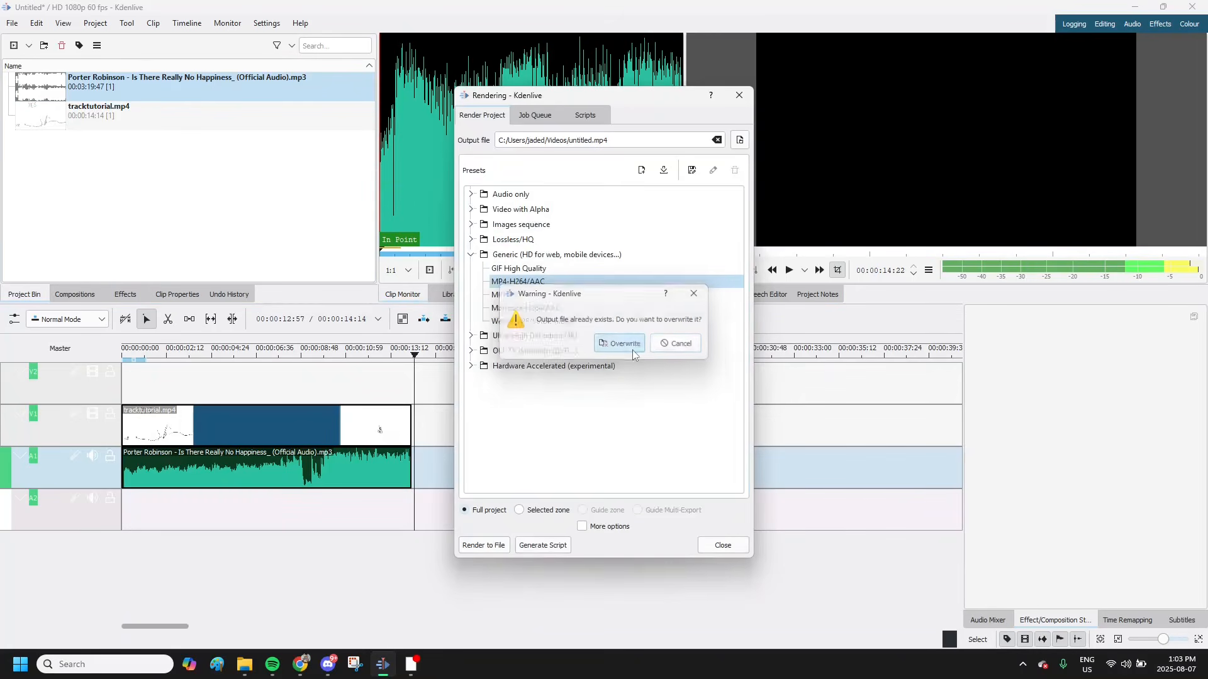
{"action": "left_click", "coordinate": [632, 350]}
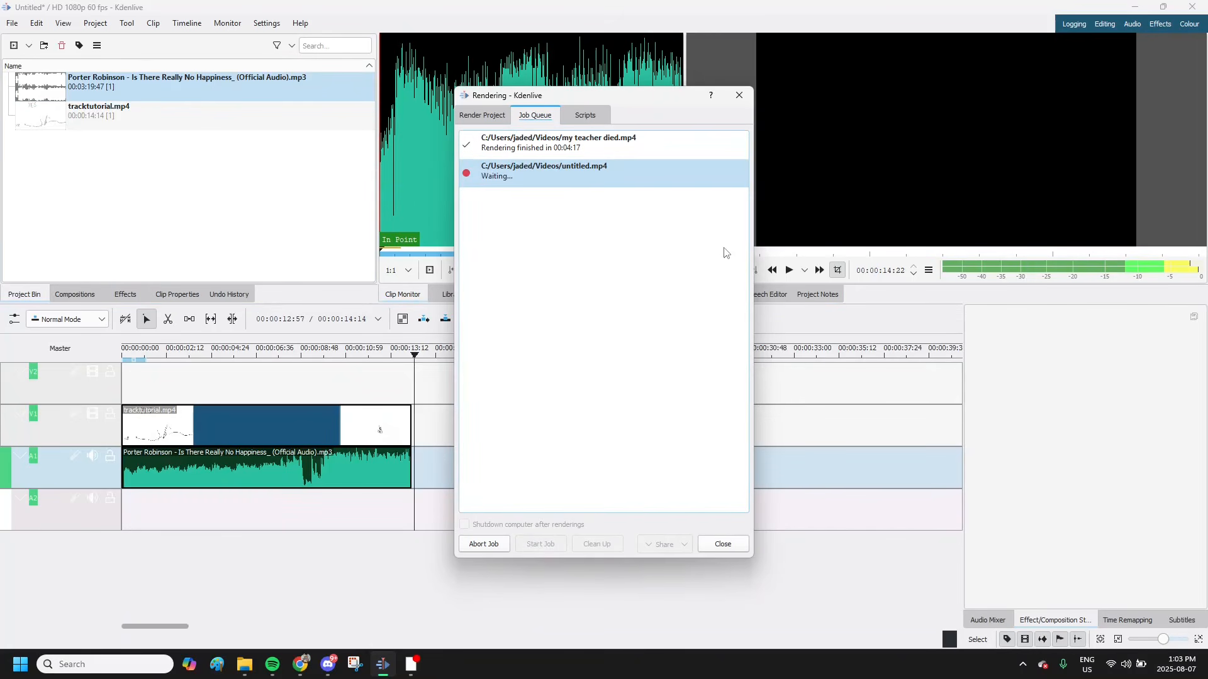